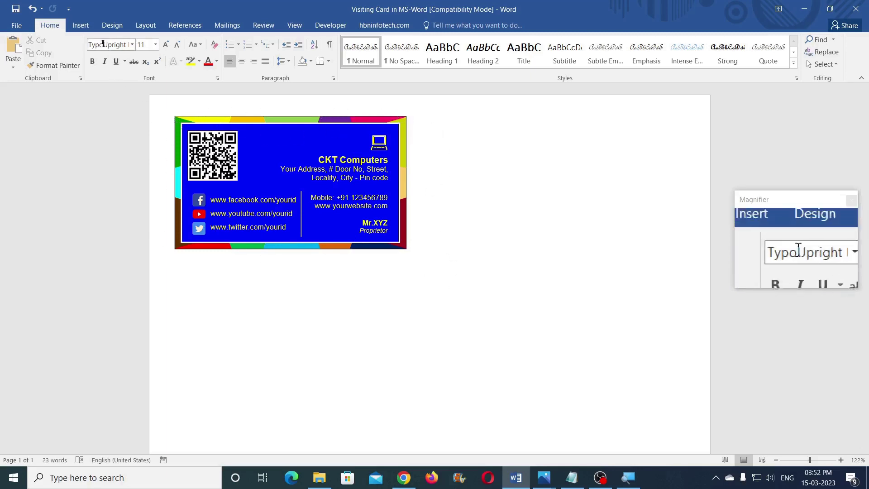
Step: Draw a rectangle below the first card and size it 2" high by 3.5" wide
left_click(81, 27)
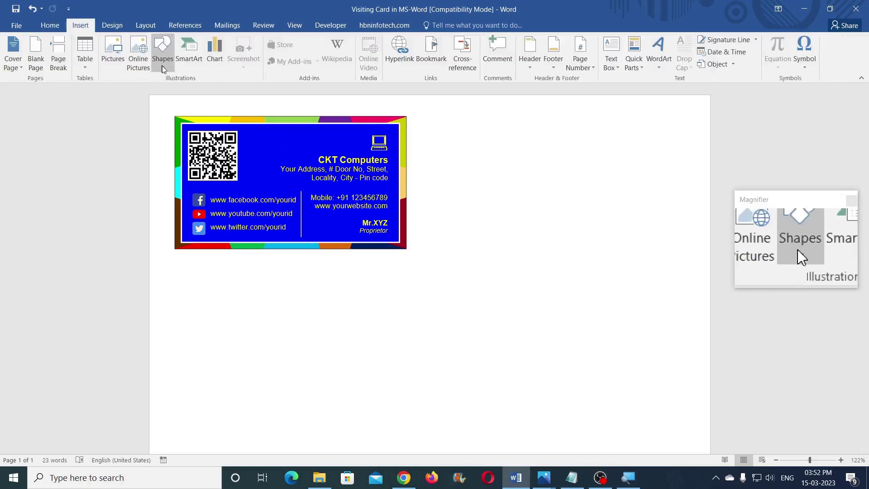
left_click(163, 68)
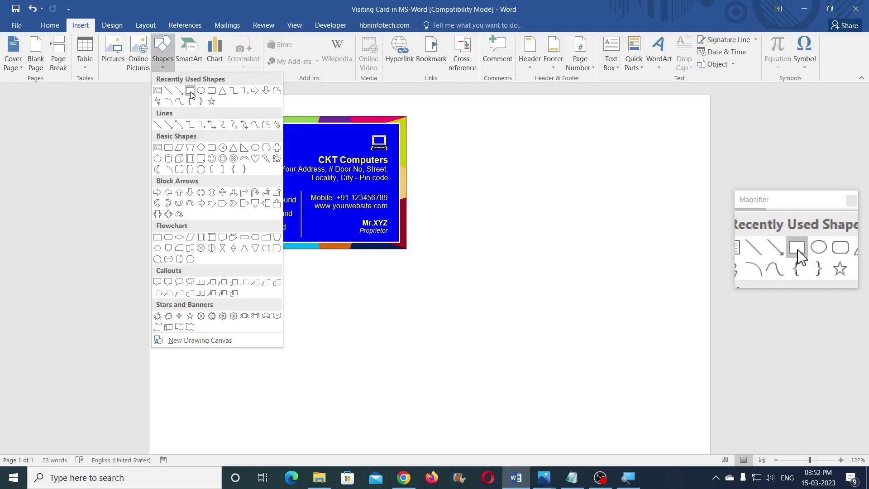
left_click(190, 93)
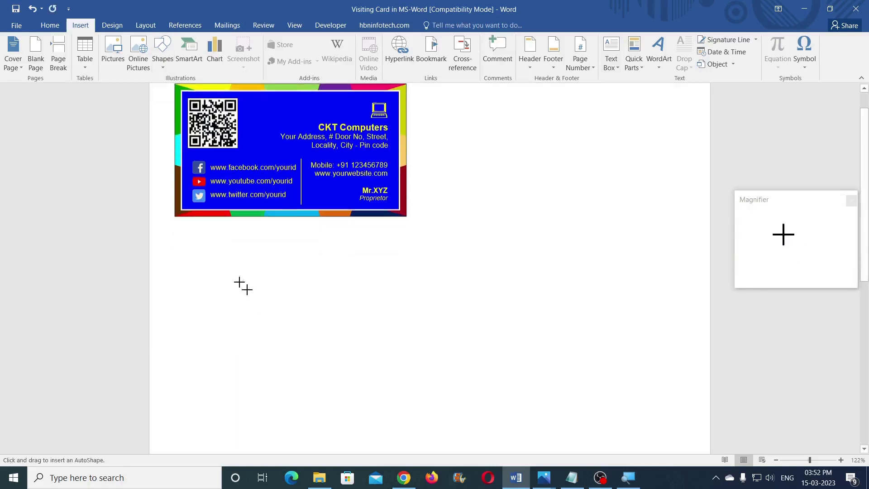
left_click_drag(212, 269, 444, 404)
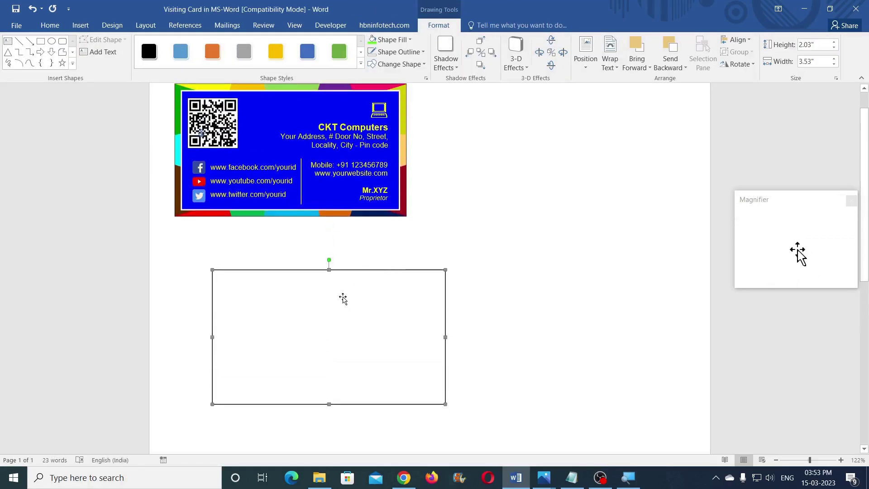
left_click(817, 45)
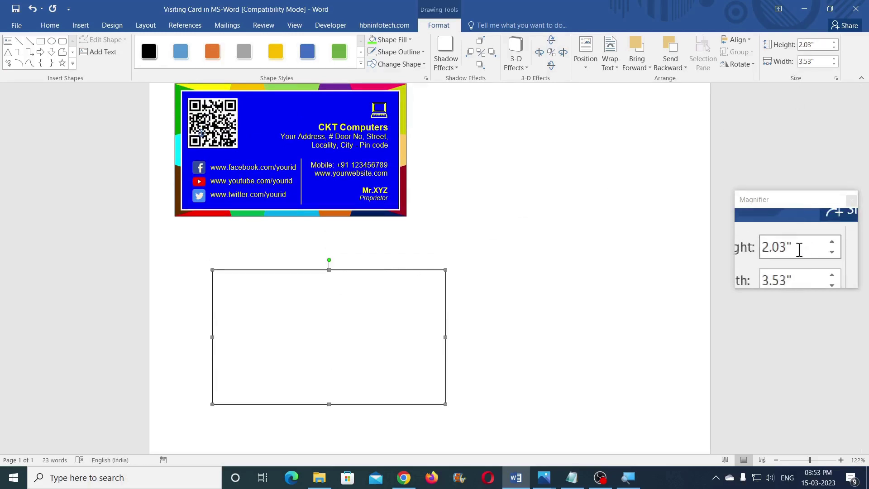
type("2")
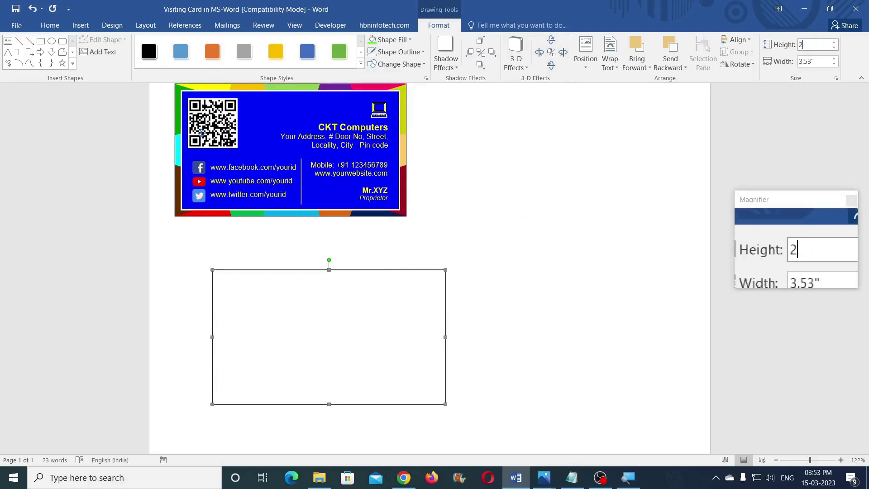
key("Tab")
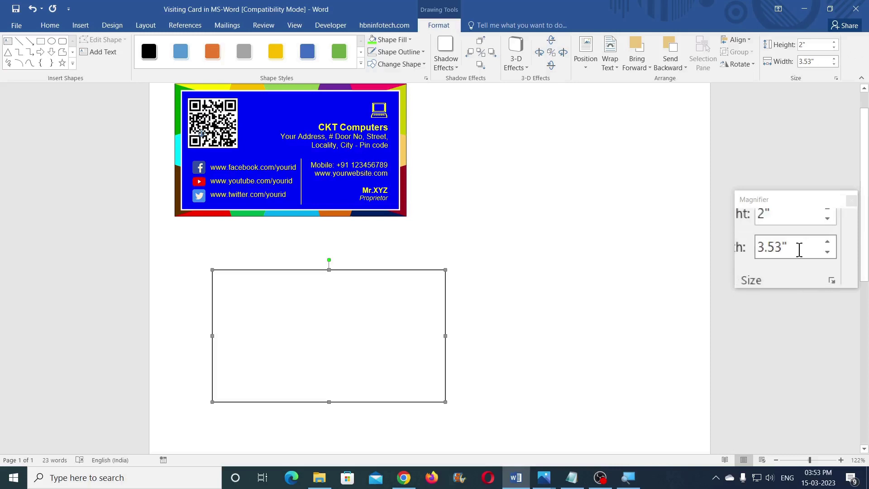
type("3.")
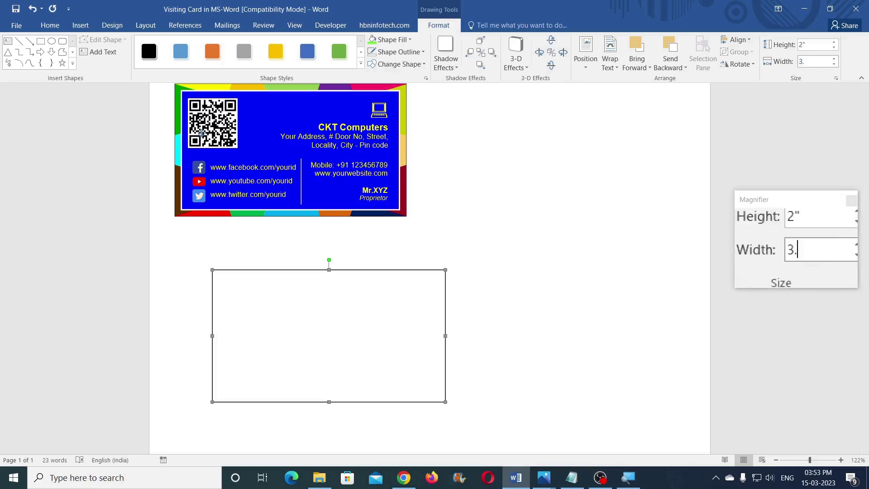
type("5")
key("Return")
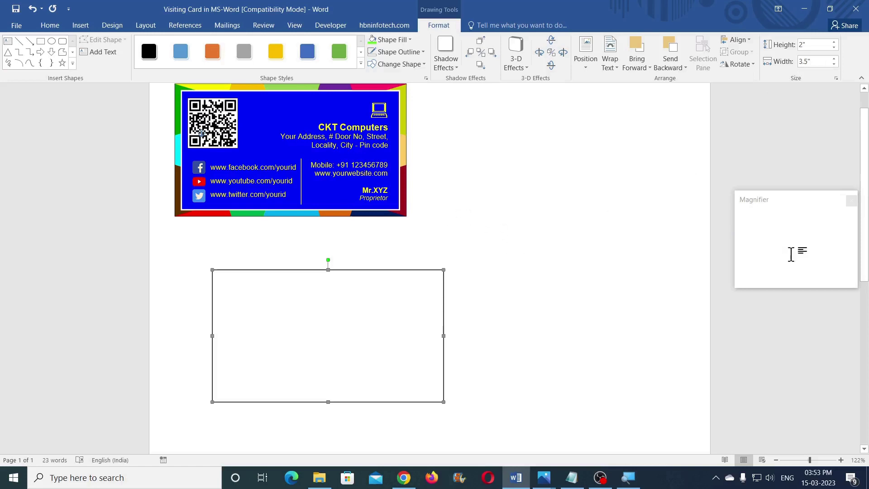
key("Escape")
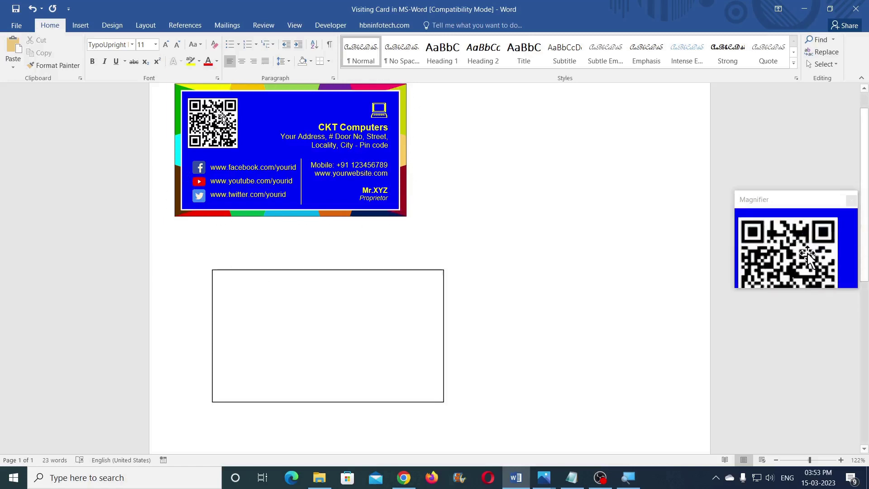
Step: Draw a small Manual Operation trapezoid, flip it vertically, and place it at the rectangle's lower-left
left_click(81, 26)
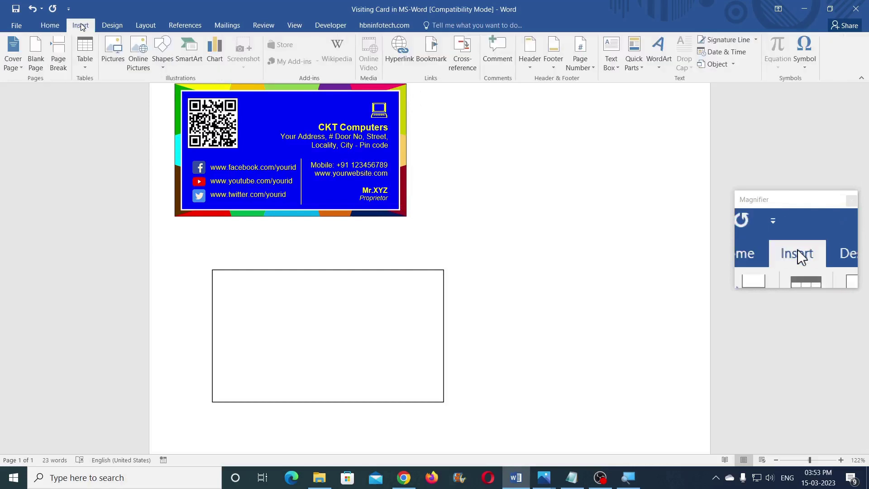
left_click(162, 65)
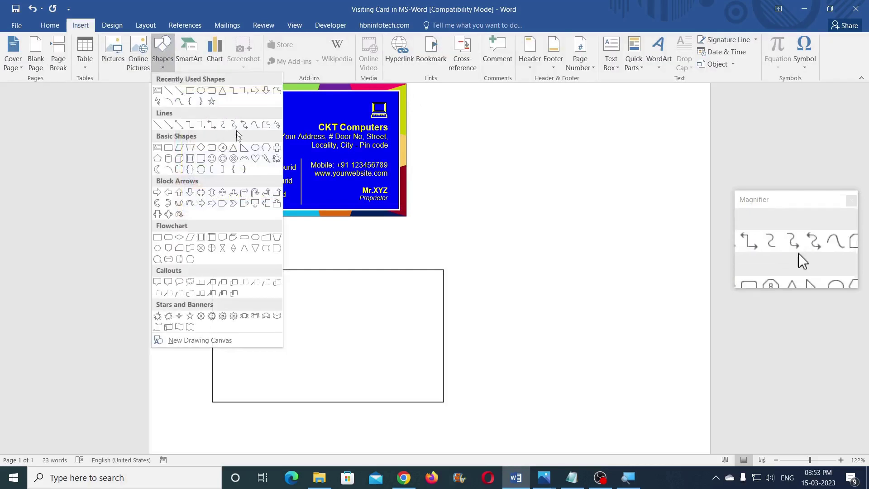
left_click(277, 238)
mouse_move(276, 334)
left_mouse_down()
mouse_move(293, 364)
mouse_move(320, 374)
left_mouse_up()
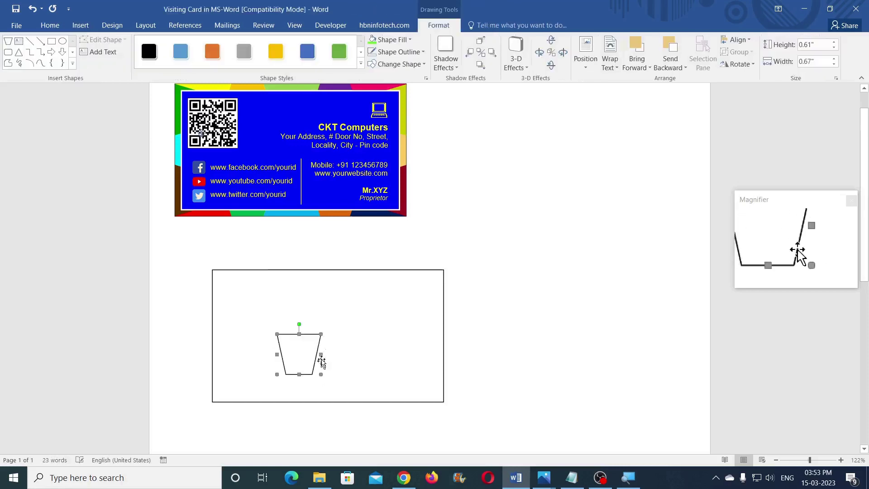
left_click(747, 65)
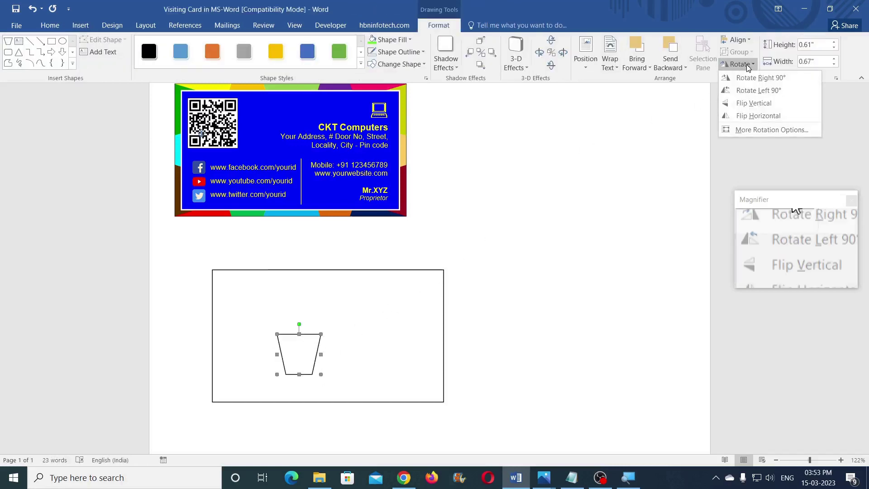
left_click(752, 103)
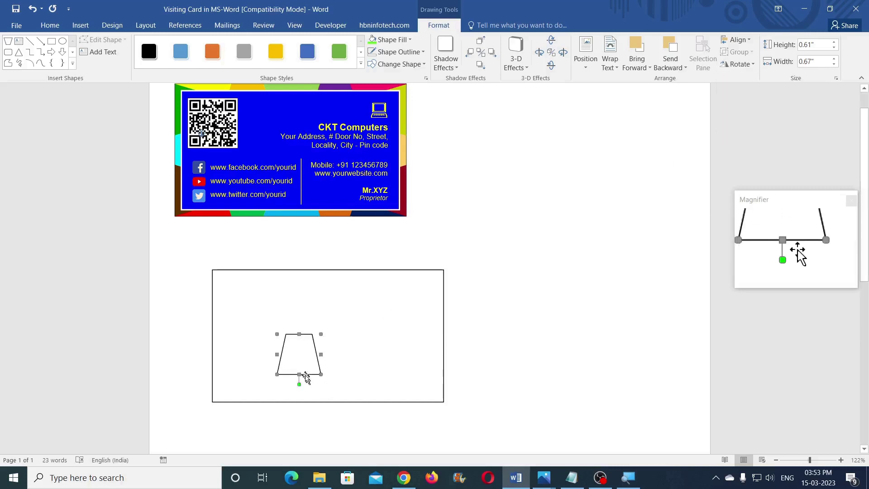
left_click_drag(297, 364, 296, 383)
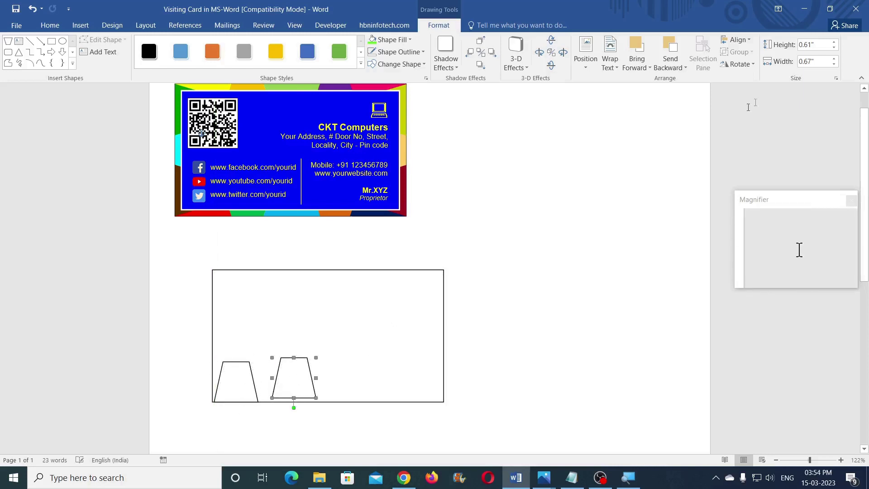
Step: Add a flipped trapezoid beside it and duplicate the pair across the rectangle's bottom
left_click(749, 71)
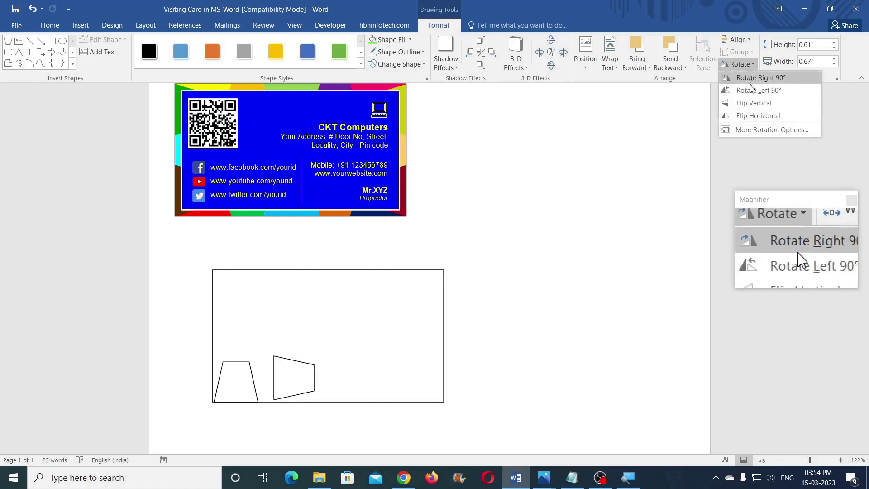
left_click(752, 106)
left_click_drag(288, 379, 265, 379)
left_click(236, 383, "shift")
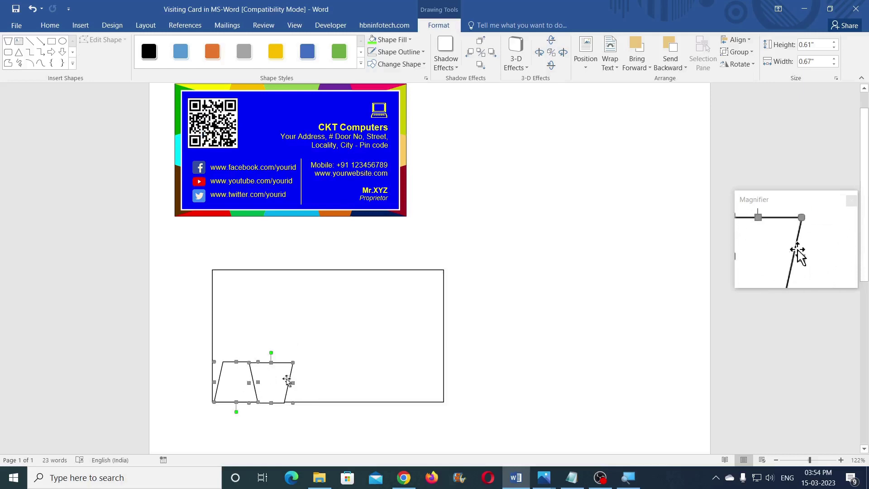
left_click_drag(280, 383, 347, 385)
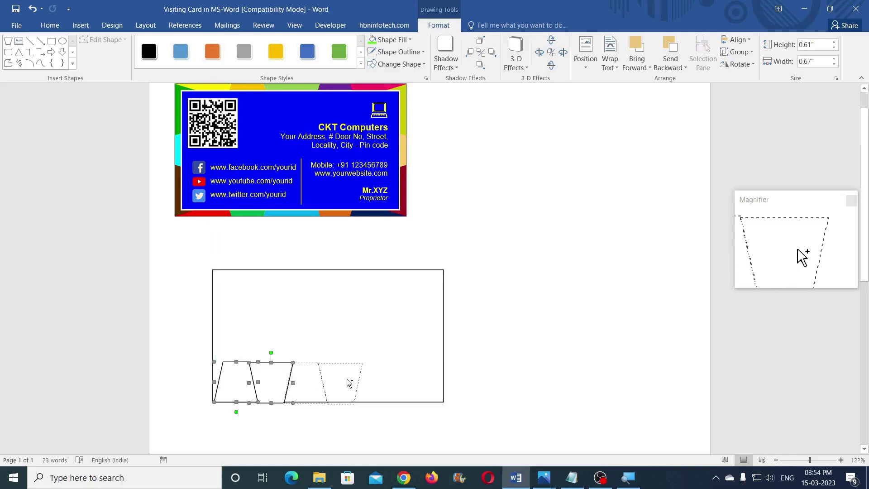
left_click_drag(349, 383, 348, 384)
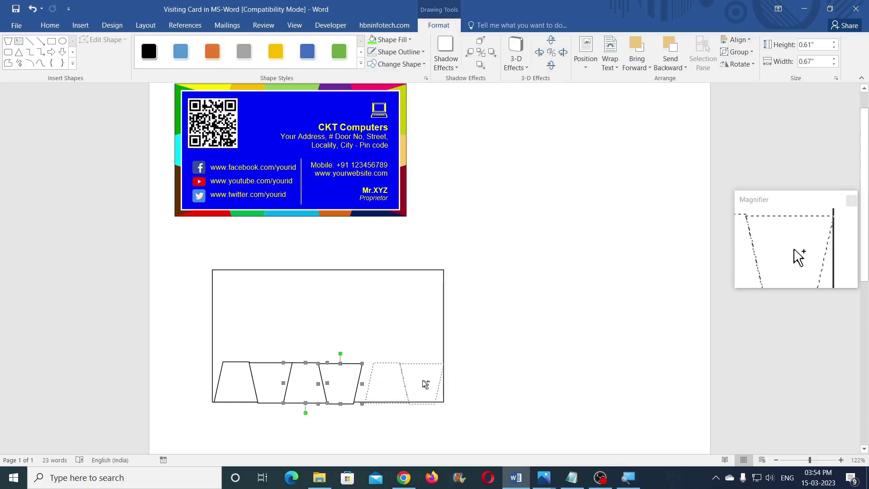
left_click_drag(417, 385, 415, 388)
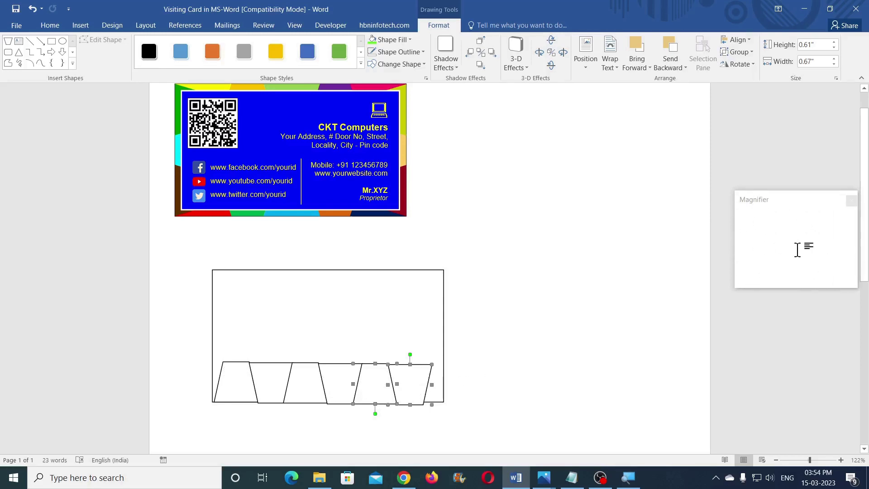
left_click(466, 343)
Step: Remove the extra trapezoid, bottom-align the rest and group them into one row
left_click(414, 384)
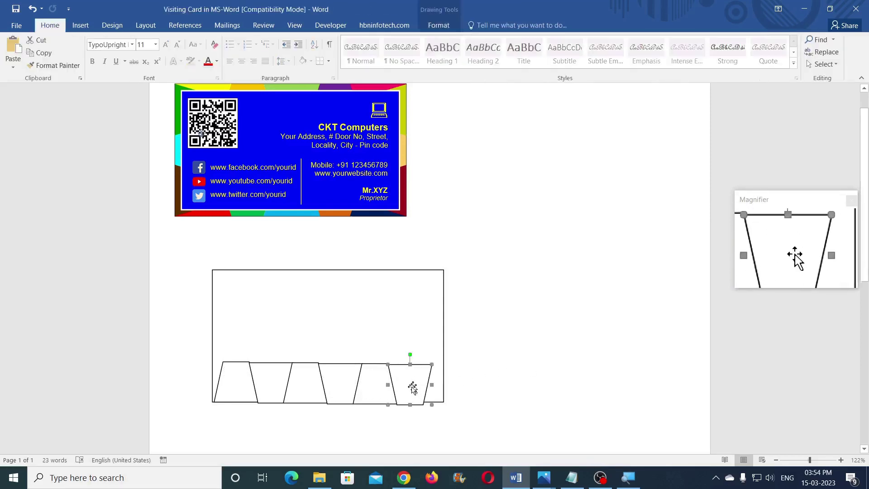
left_click_drag(417, 384, 522, 374)
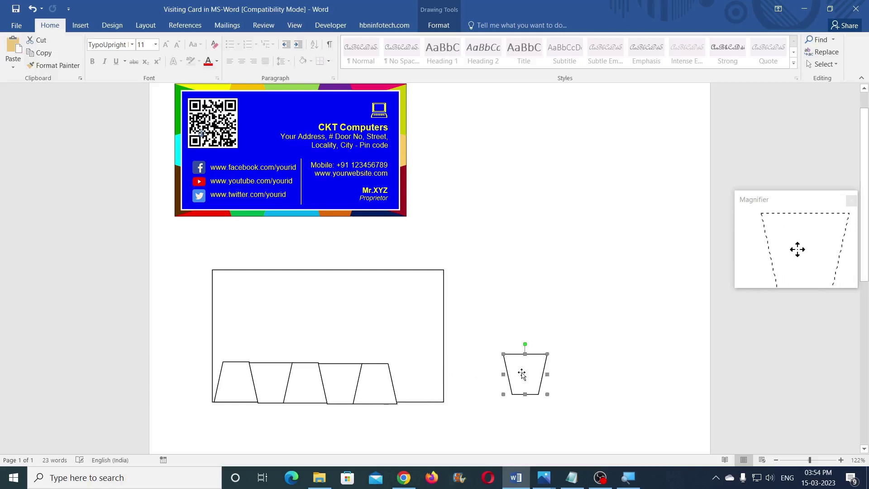
key("ctrl+z")
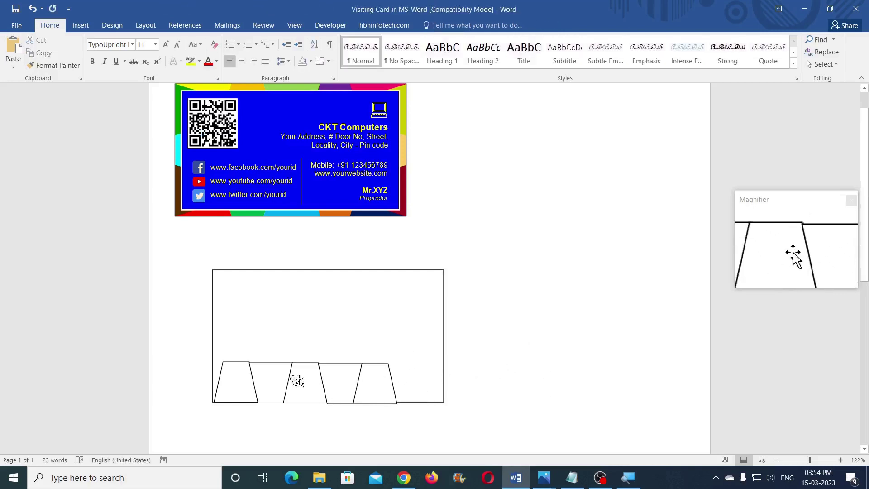
left_click(263, 389)
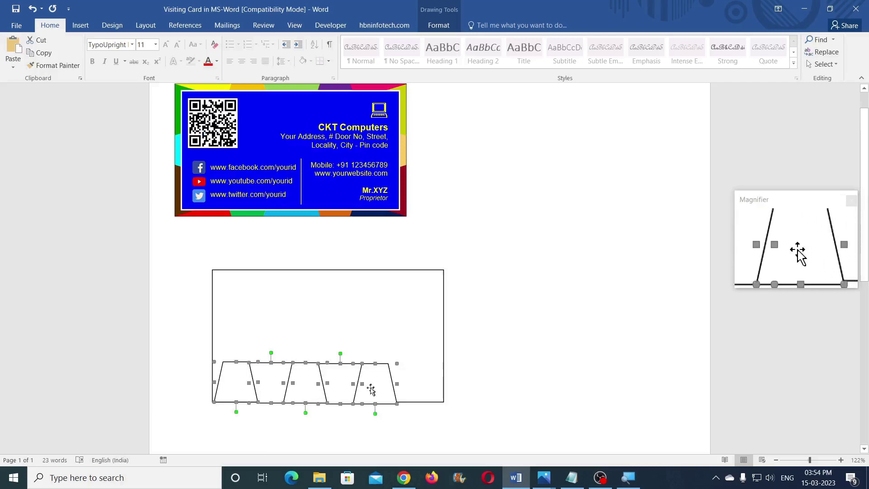
left_click(438, 27)
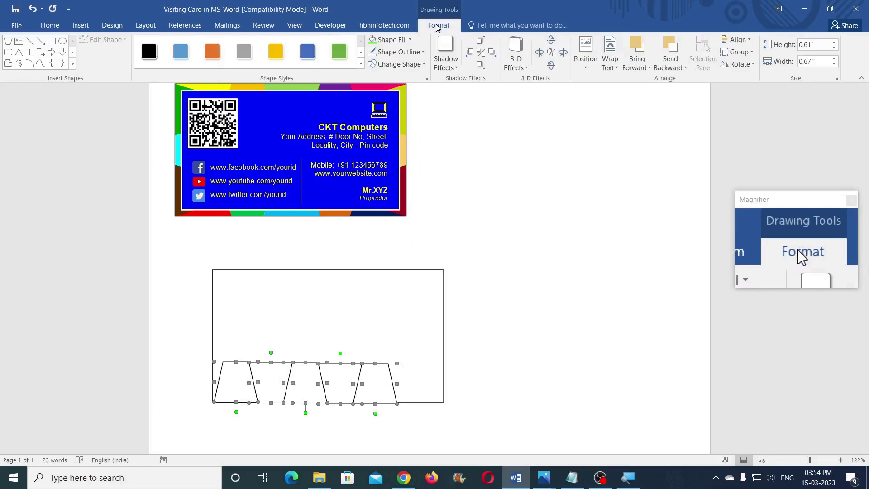
left_click(749, 41)
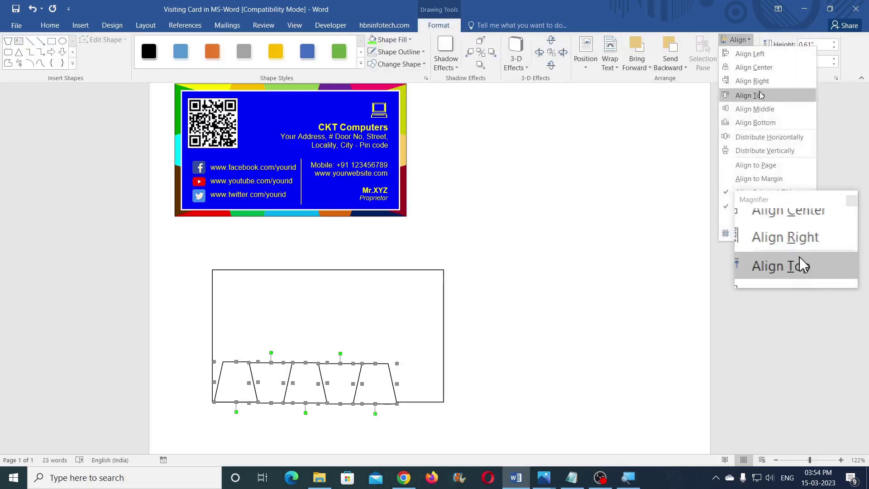
left_click(760, 121)
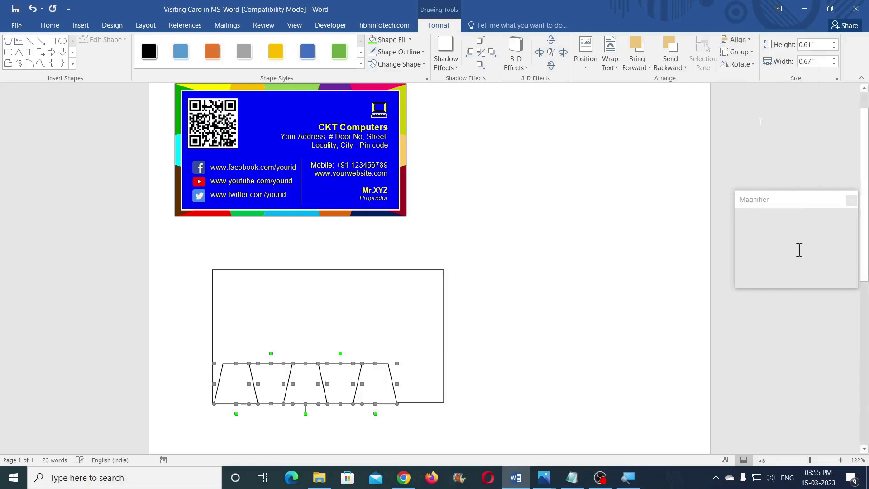
left_click(747, 54)
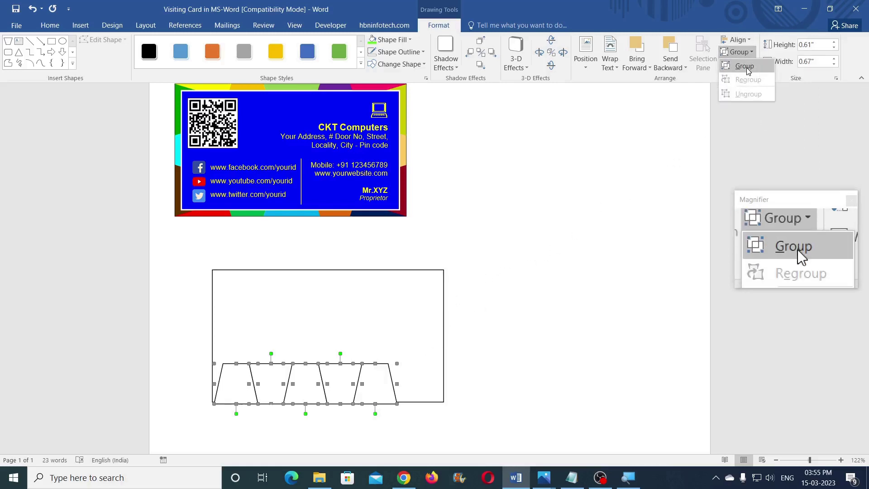
left_click(746, 68)
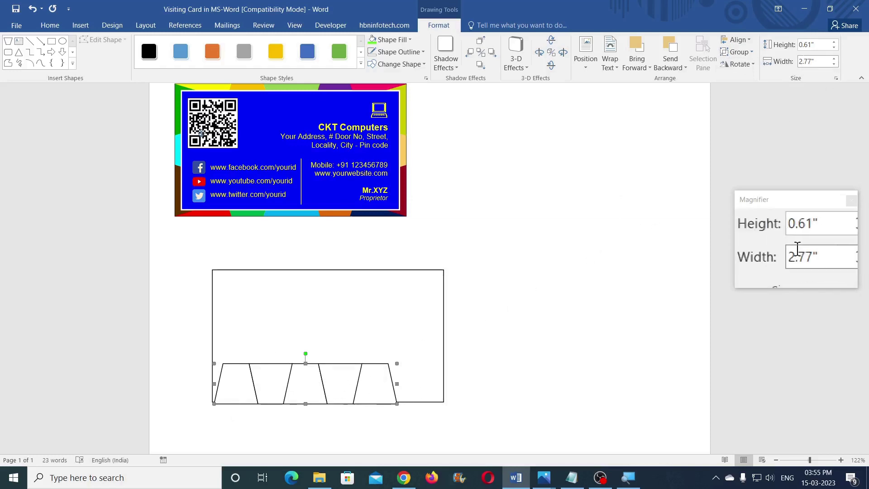
Step: Set the trapezoid row to 3.5" wide and align it with the rectangle's bottom edge
left_click(819, 61)
type("3.5")
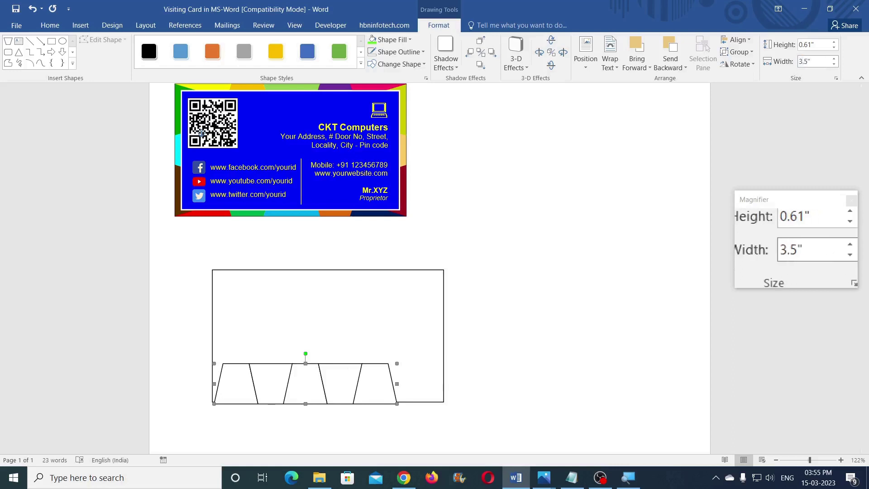
key("Return")
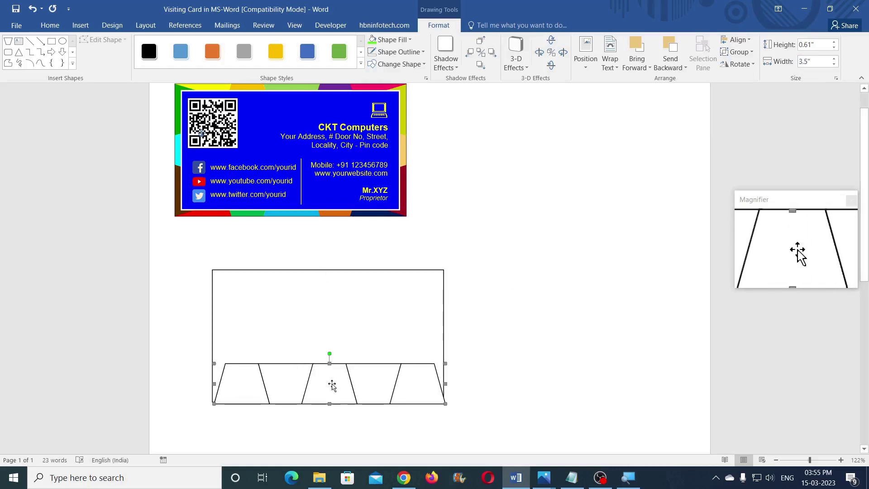
left_click(332, 376)
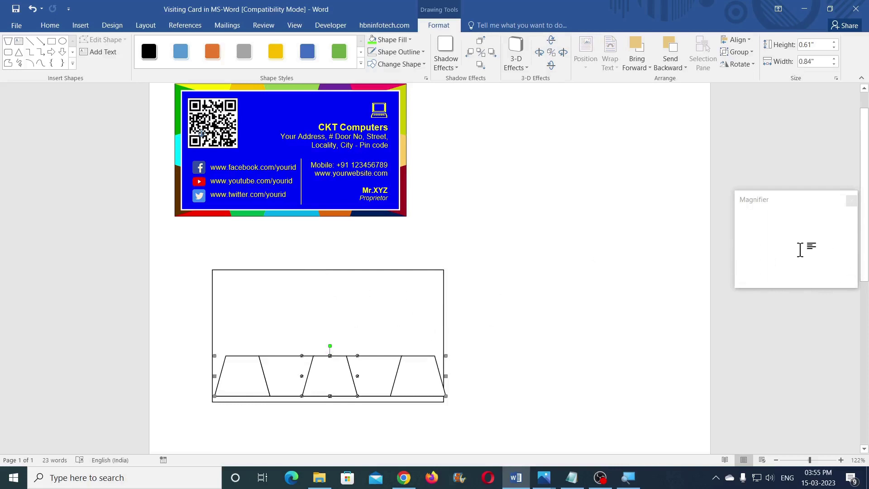
left_click(403, 372)
left_click(409, 269, "shift")
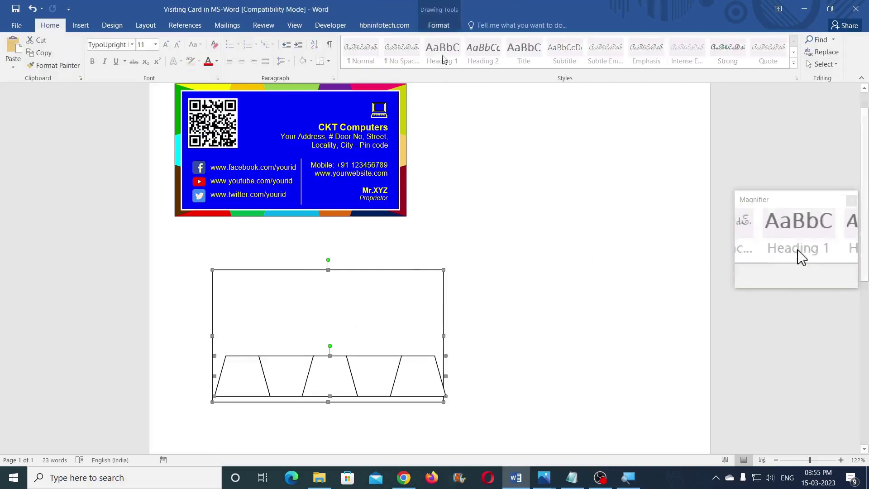
left_click(439, 25)
left_click(737, 40)
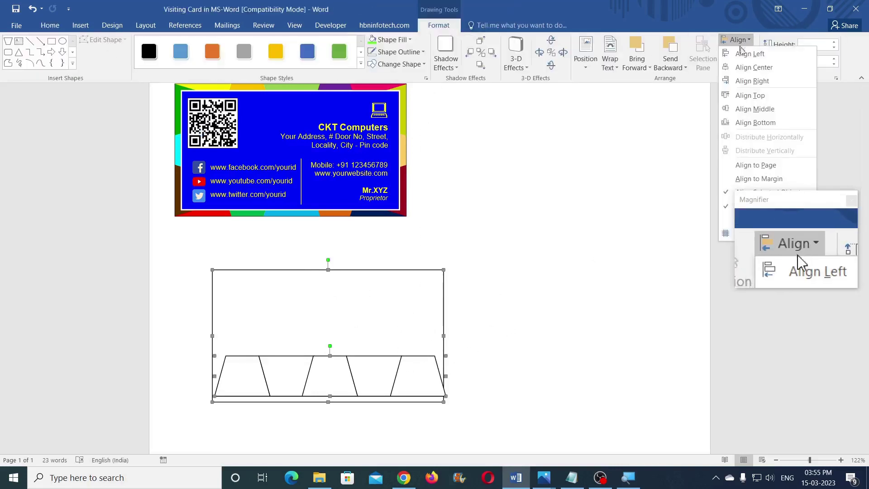
left_click(754, 122)
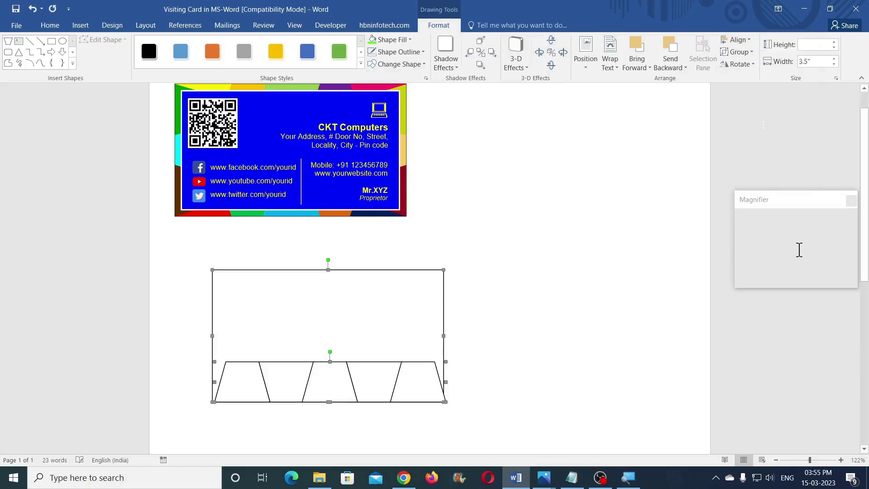
left_click(750, 41)
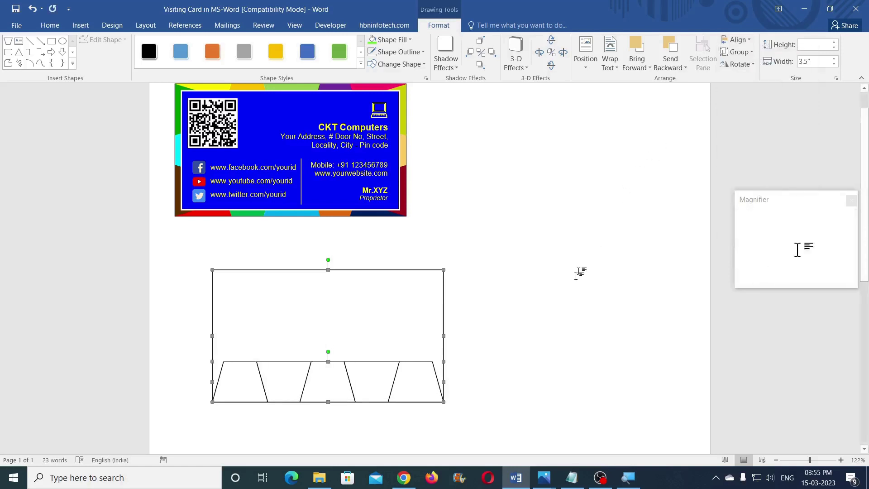
left_click(363, 317)
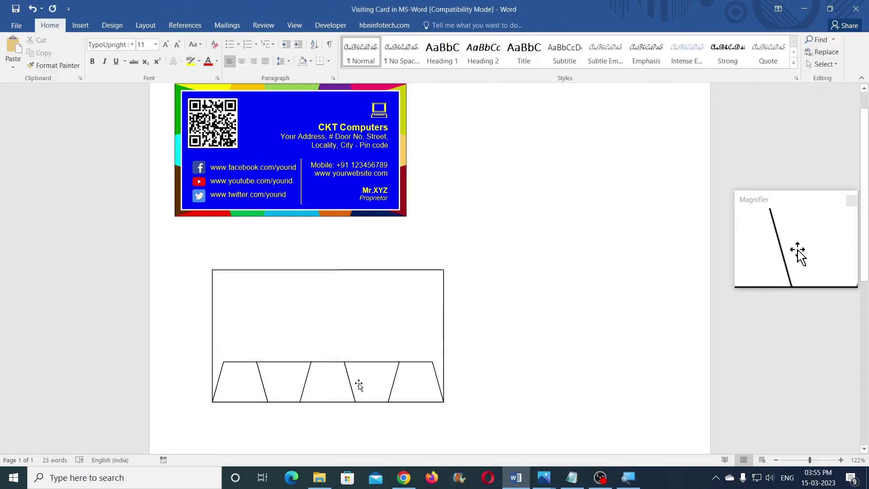
Step: Copy the trapezoid row upward, flip it vertically, and nudge it flush to the rectangle's top
left_click(359, 385)
left_click_drag(359, 382, 372, 311)
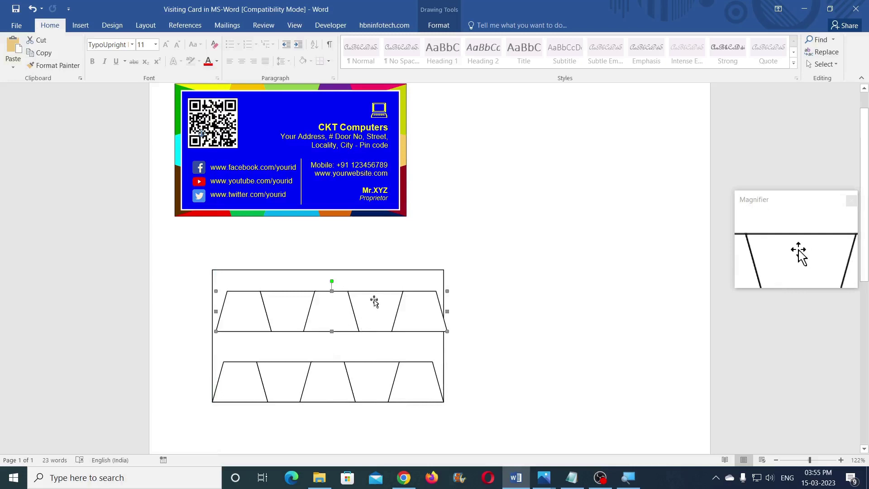
left_click(447, 28)
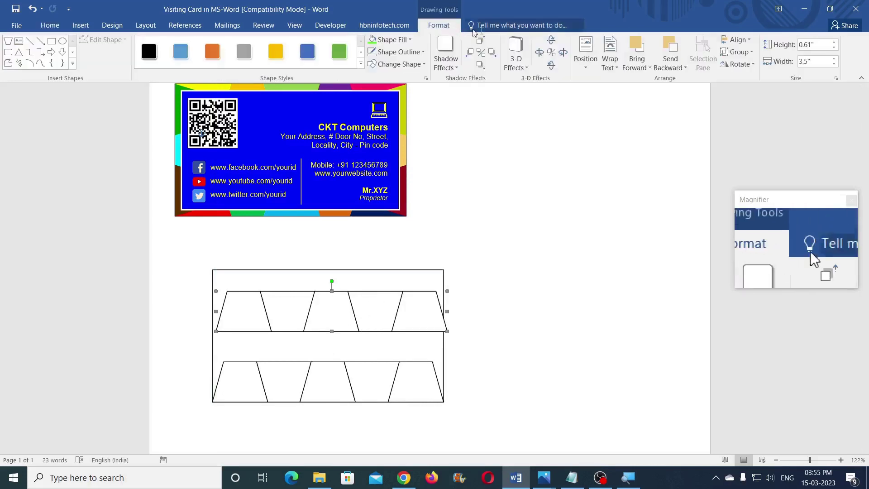
left_click(755, 64)
left_click(752, 104)
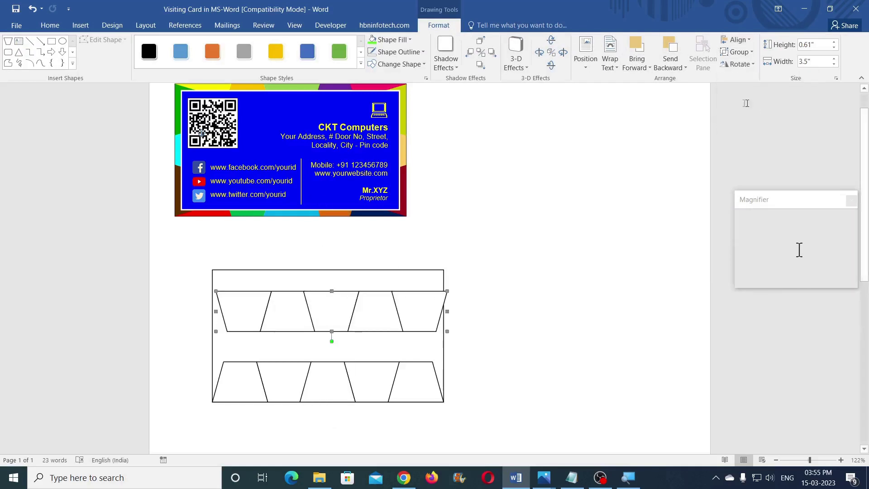
left_click_drag(359, 305, 364, 294)
key("ctrl+Up")
key("ctrl+Up")
key("ctrl+Up")
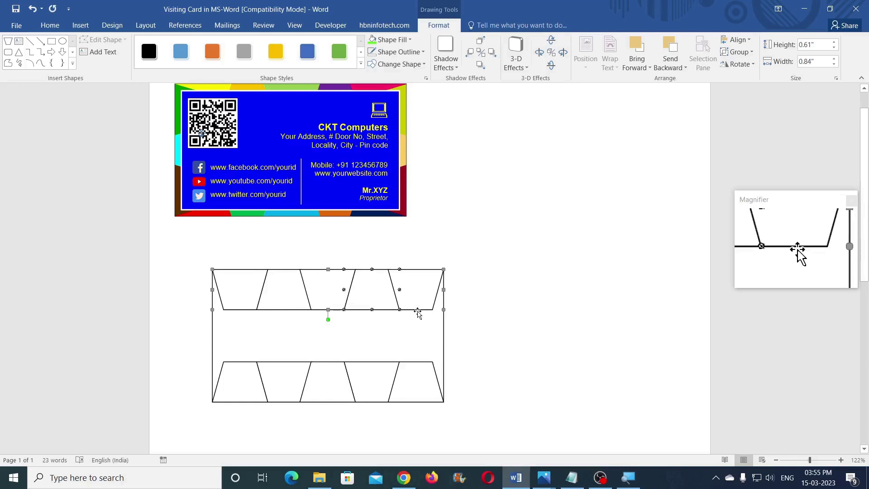
key("Escape")
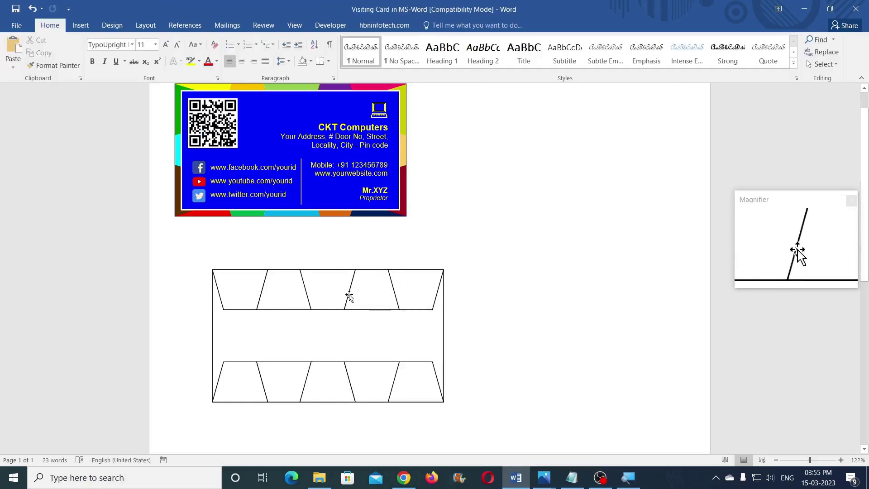
left_click(289, 294)
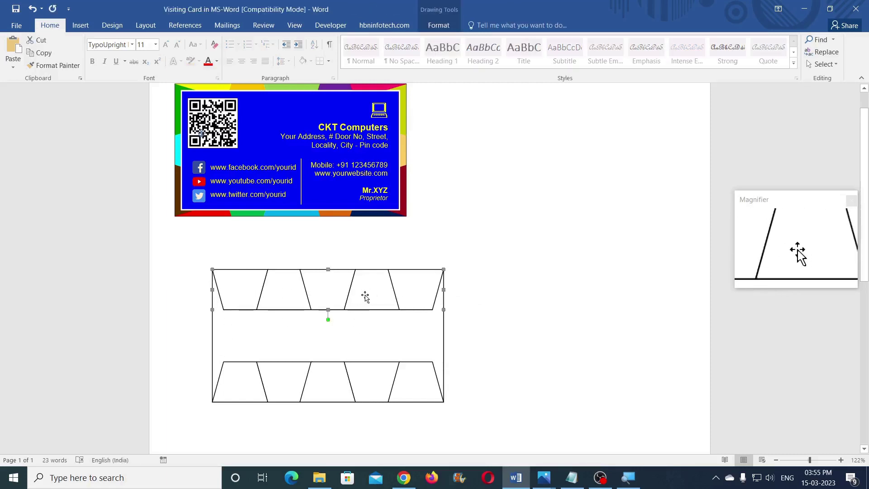
Step: Place a copy of the row right of the card, ungroup it and delete two trapezoids
left_click_drag(369, 297, 612, 324)
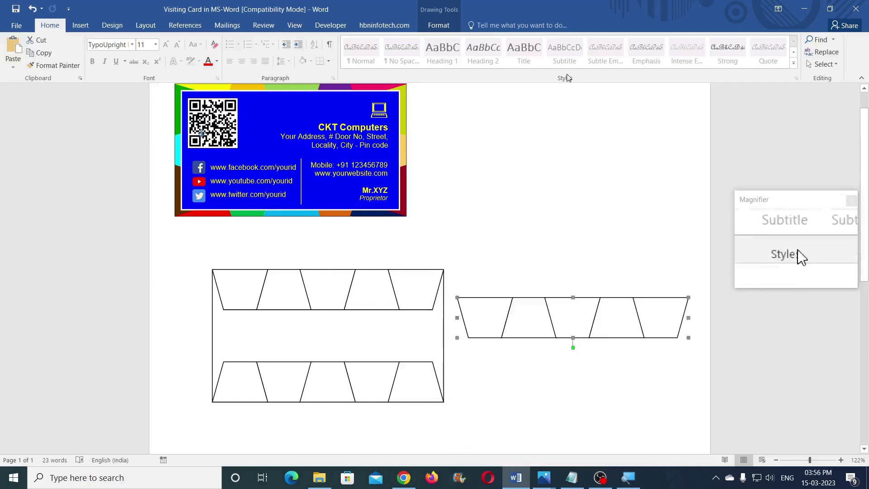
left_click(439, 27)
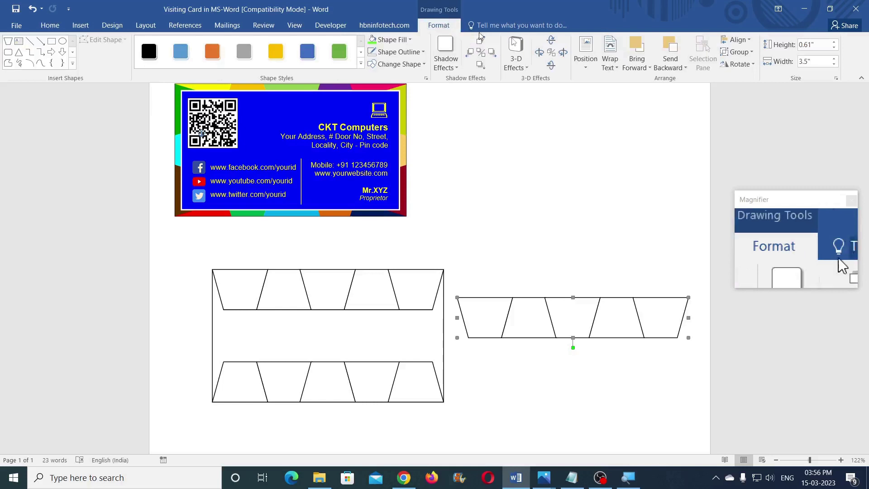
left_click(741, 52)
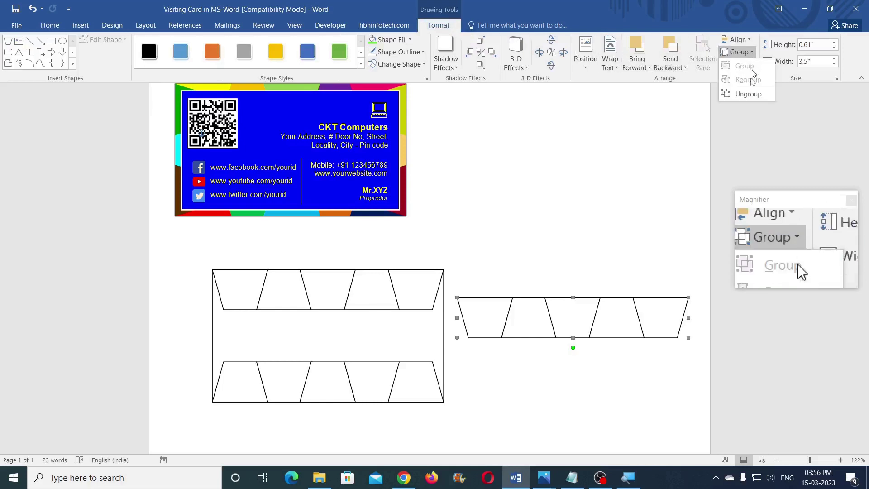
left_click(749, 94)
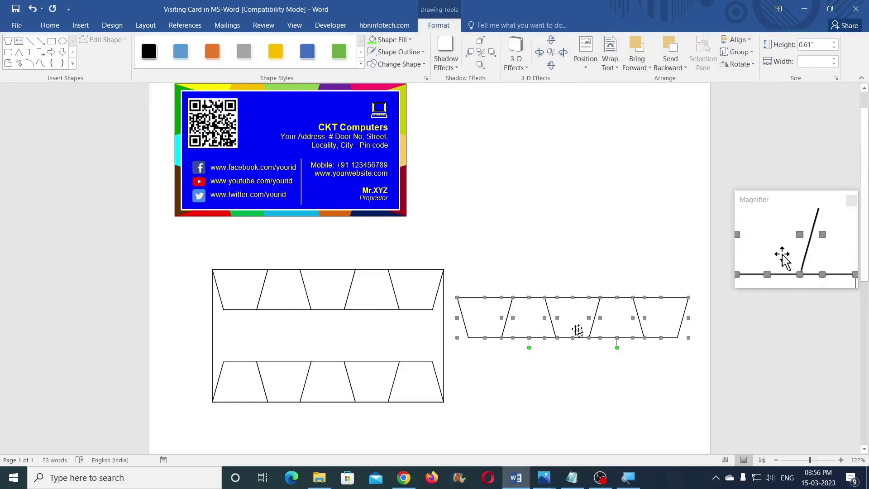
left_click(624, 322)
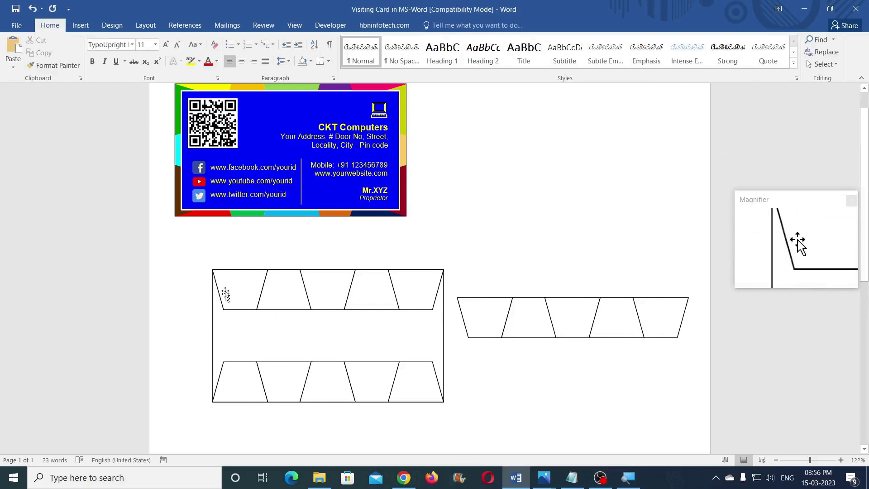
left_click(652, 326)
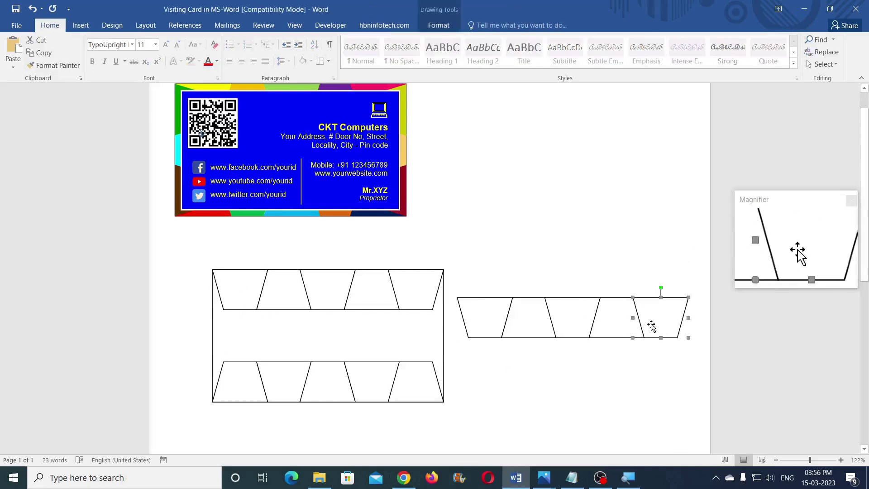
key("Delete")
left_click(625, 324)
key("Delete")
Step: Group the three remaining trapezoids into one shape
left_click(509, 317)
left_click(525, 315, "shift")
left_click(579, 317, "shift")
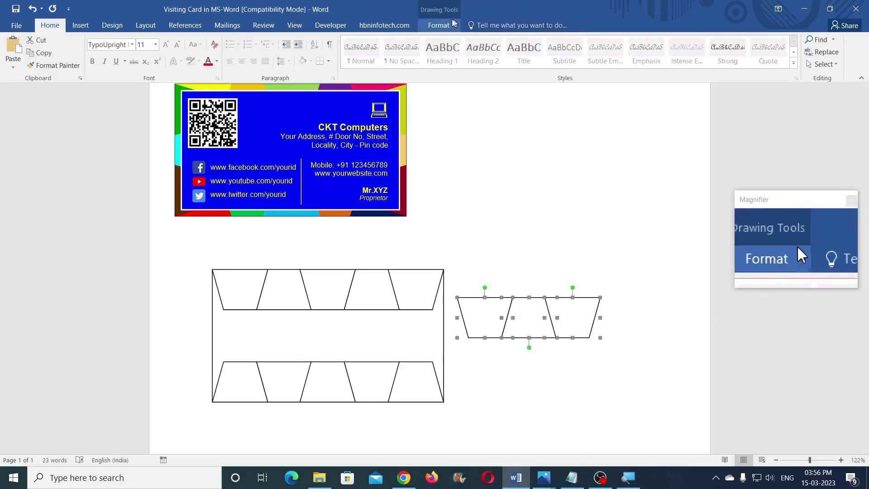
left_click(439, 25)
left_click(750, 52)
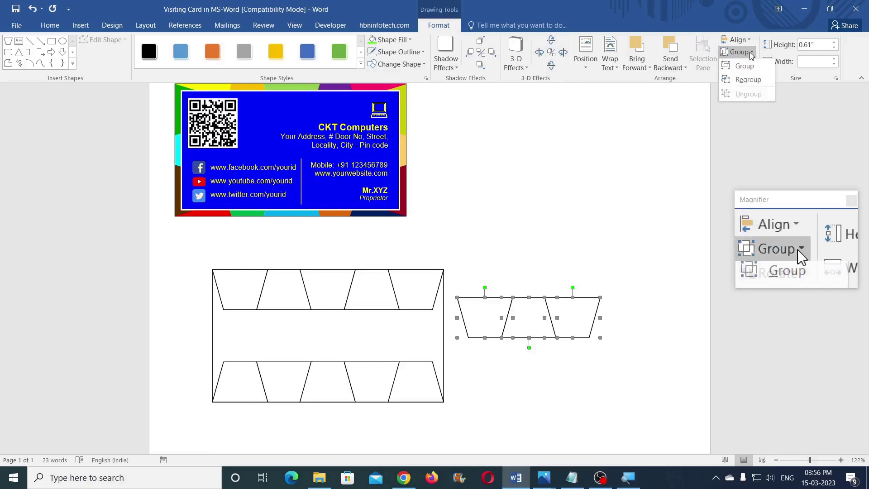
left_click(744, 67)
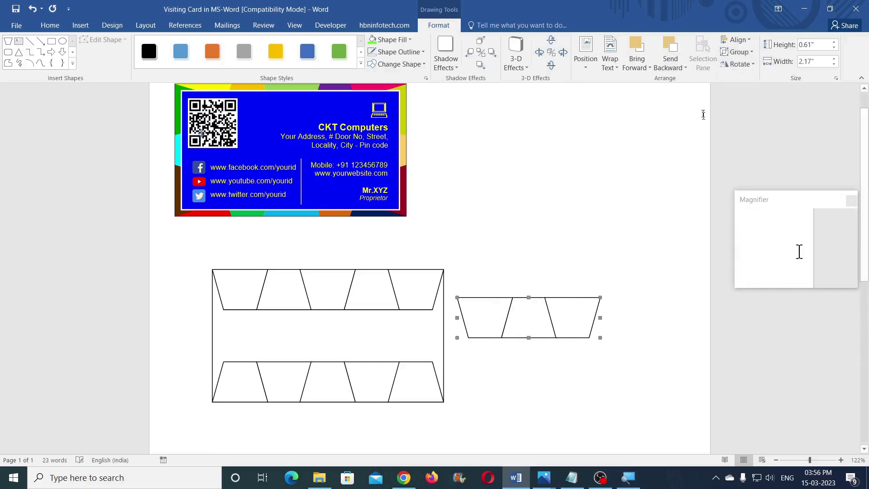
Step: Rotate the three-trapezoid group upright, move it to the rectangle's left end, and set height 2"
left_click(753, 66)
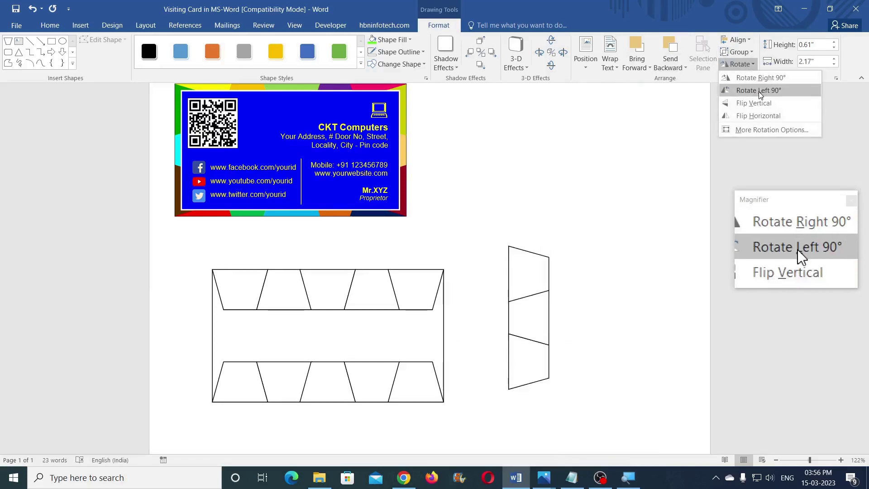
left_click(760, 91)
left_click_drag(527, 290, 230, 306)
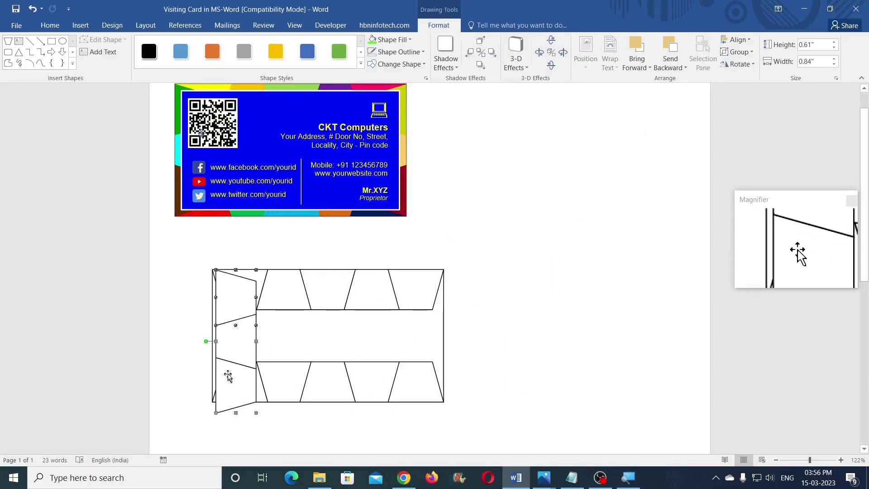
left_click(242, 351)
left_click(241, 351)
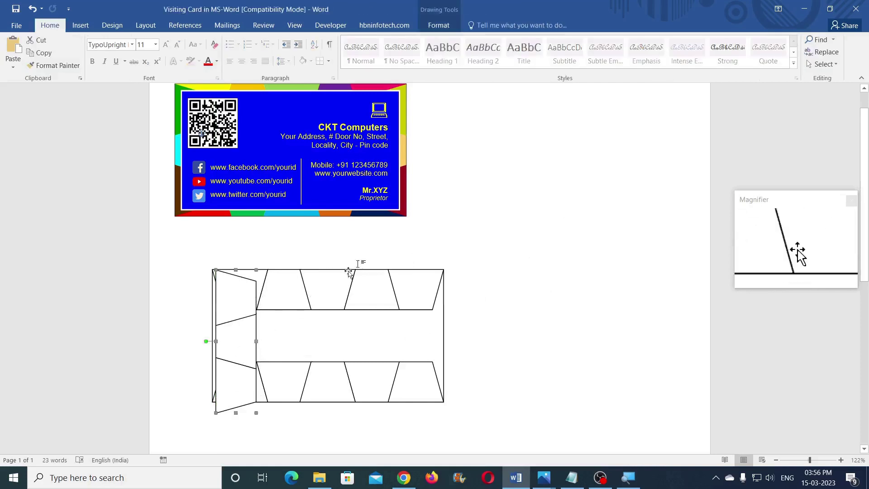
left_click(438, 25)
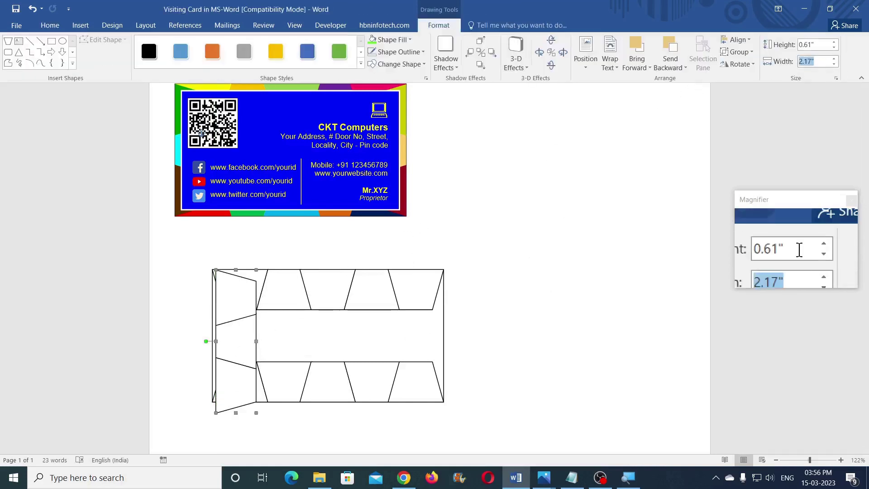
left_click(821, 44)
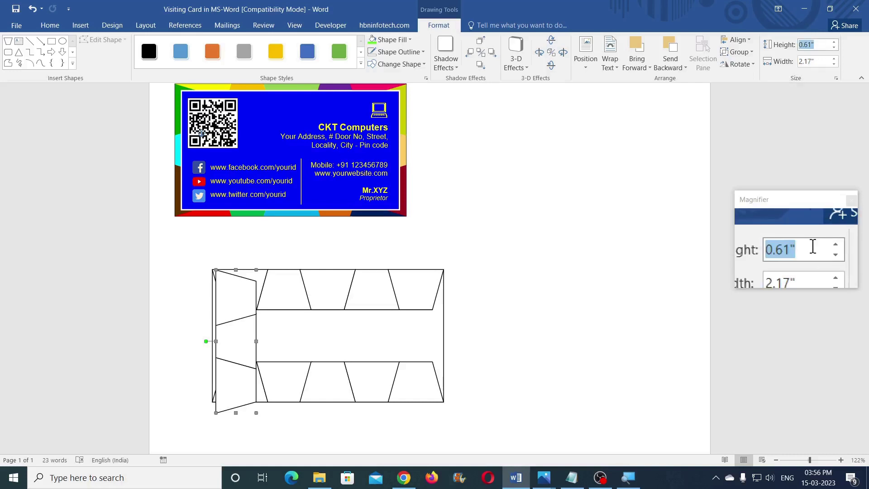
type("2")
key("Return")
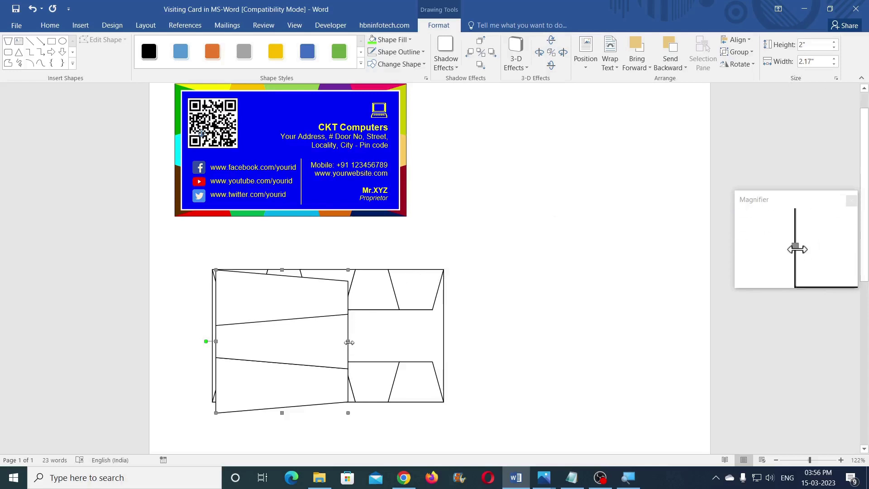
left_click_drag(347, 341, 278, 341)
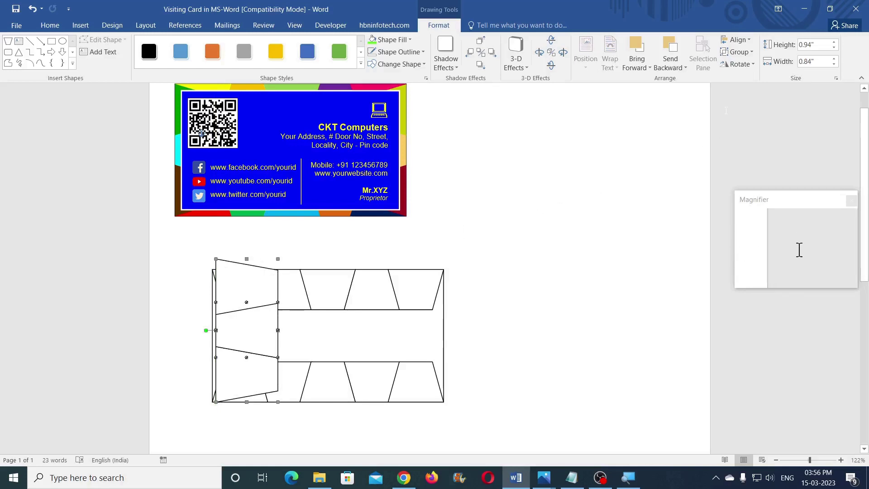
Step: Set the left panel's width to 2", narrow it, and fit it flush against the left edge
left_click(254, 291)
left_click(258, 287)
left_click(439, 27)
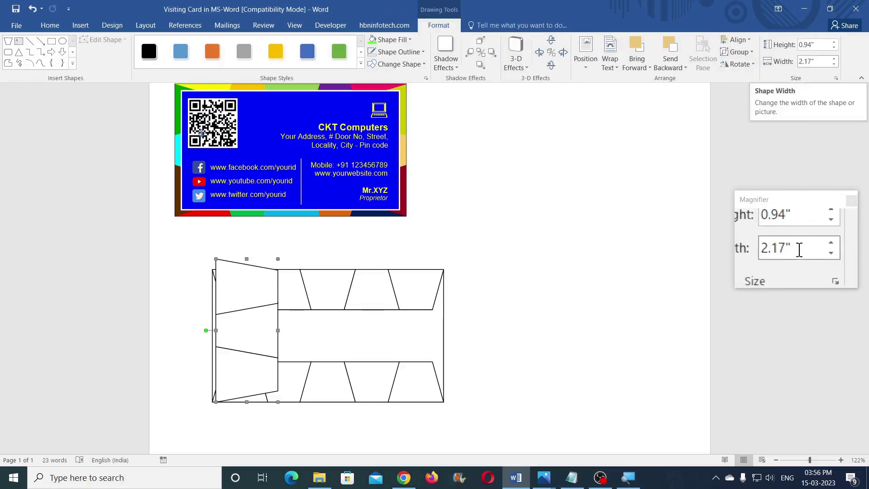
left_click(817, 63)
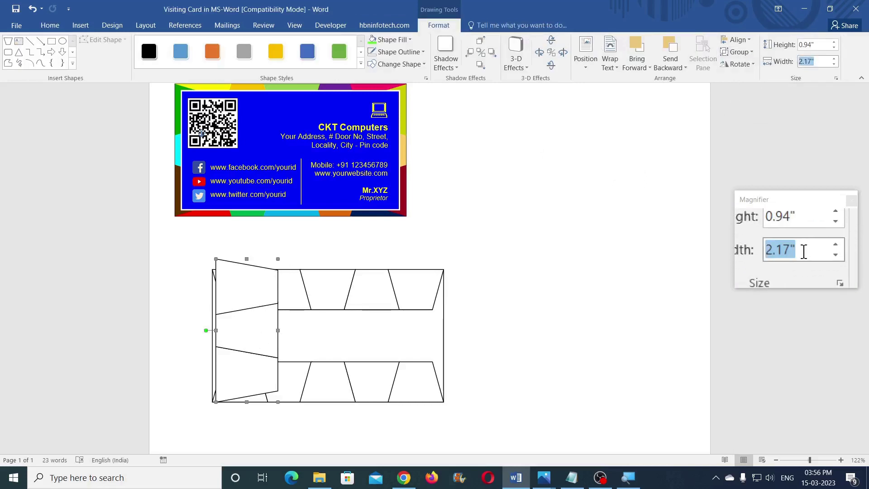
type("2")
key("Return")
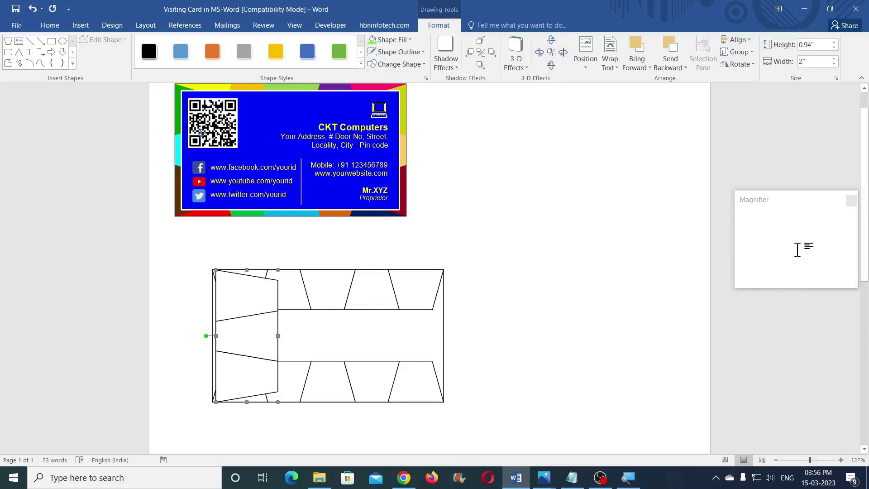
left_click_drag(276, 338, 258, 337)
left_click(225, 296)
left_click_drag(225, 295, 224, 296)
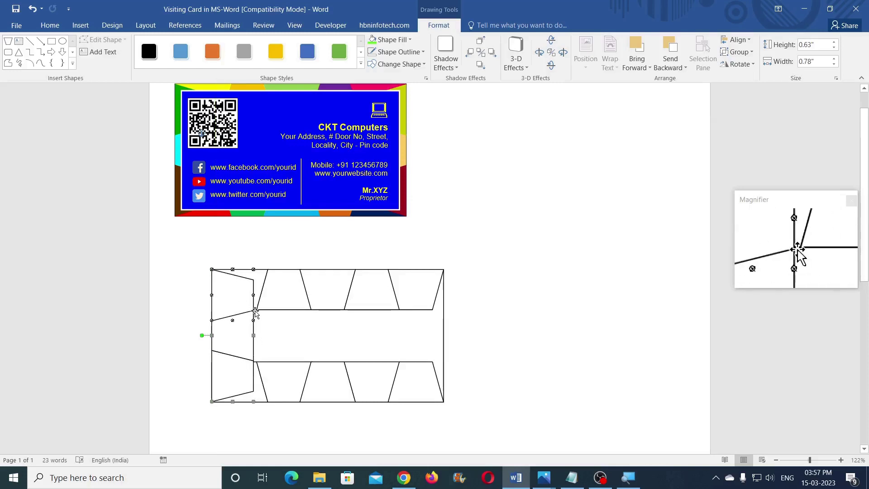
left_click(245, 346)
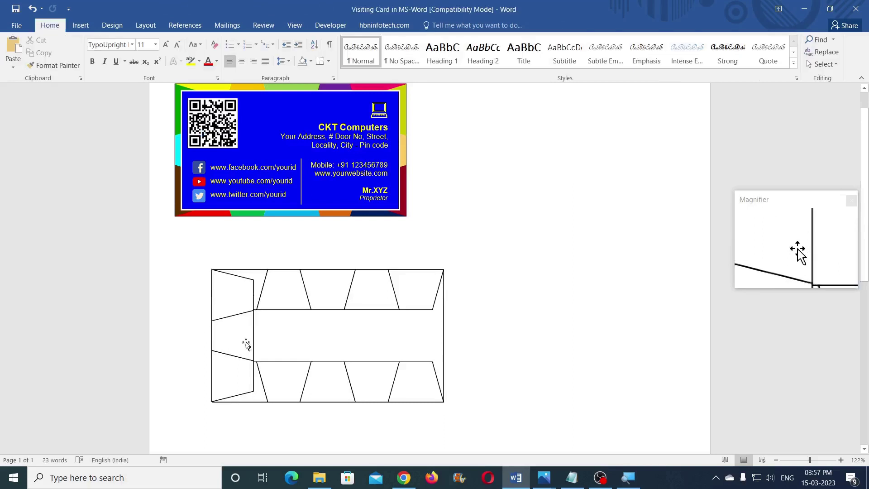
Step: Copy the left panel to the right side, flip it horizontally, and set it flush against the right edge
left_click(246, 335)
left_click_drag(240, 337, 404, 331)
left_click(439, 25)
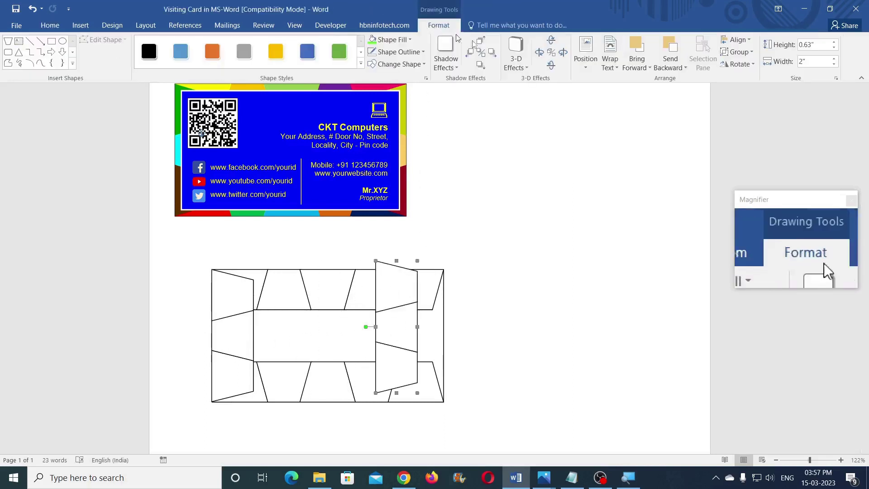
left_click(738, 64)
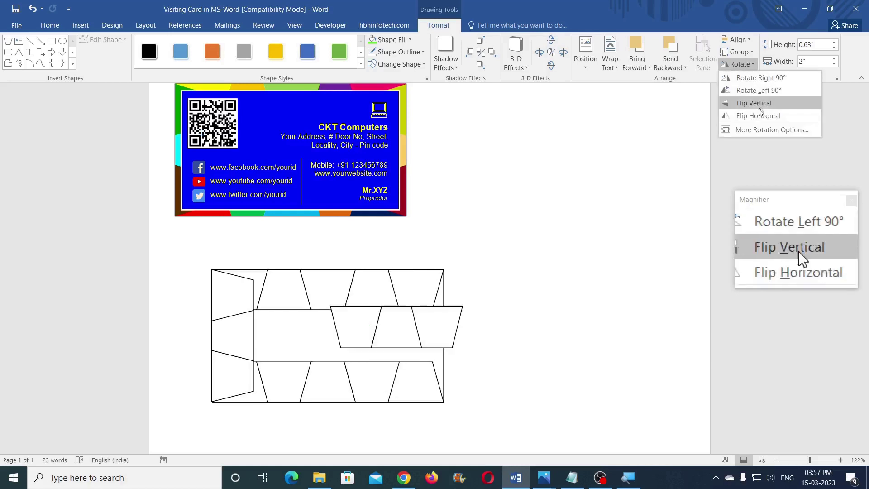
left_click(759, 115)
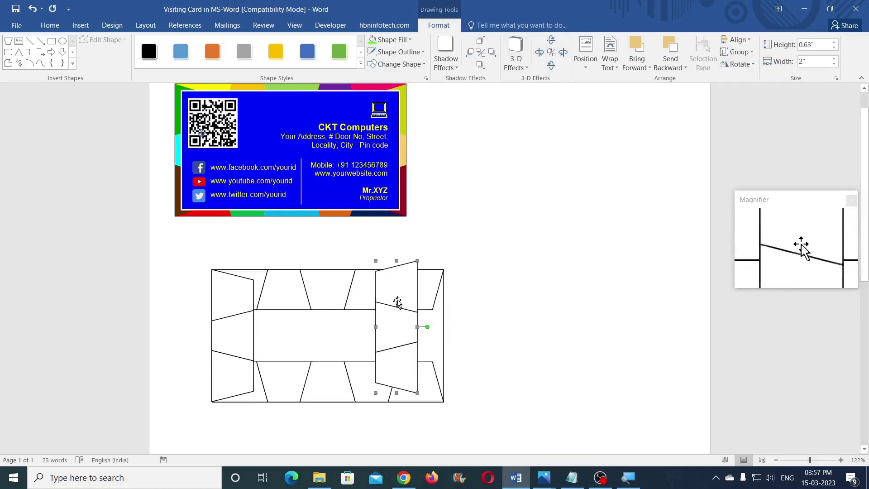
left_click_drag(415, 320, 441, 329)
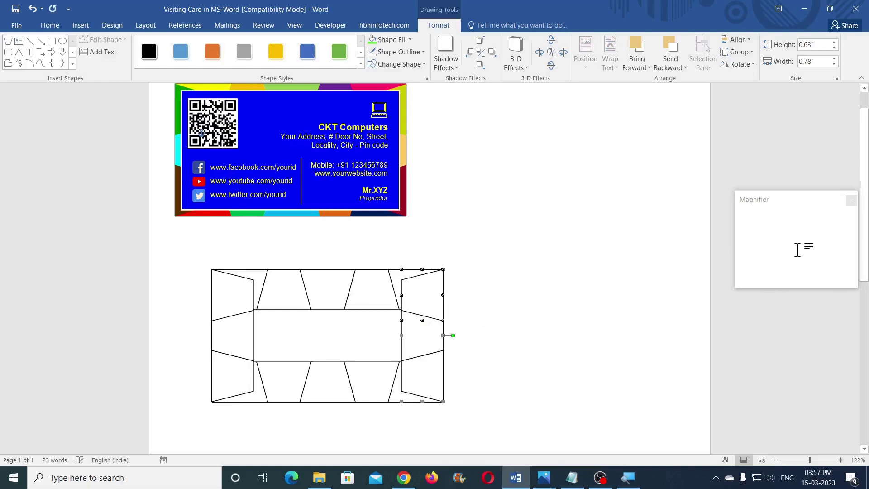
left_click(489, 337)
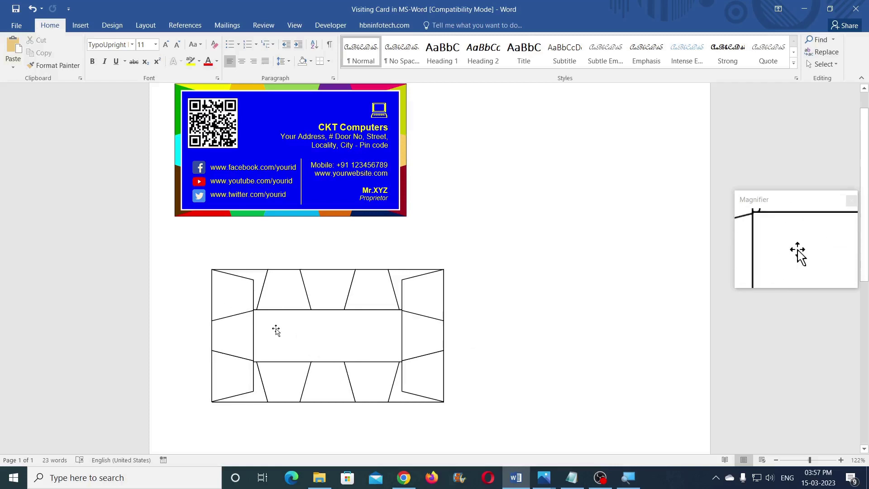
Step: Ungroup the left panel and fill its top piece green
left_click(232, 287)
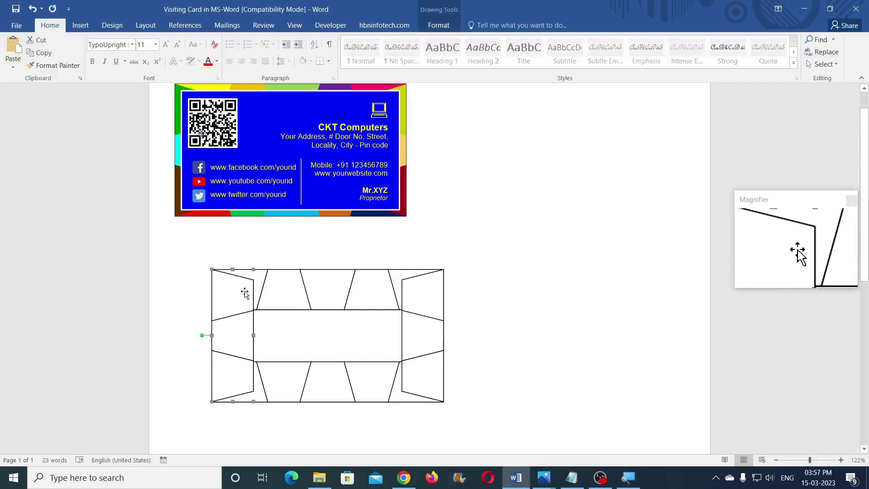
left_click(451, 26)
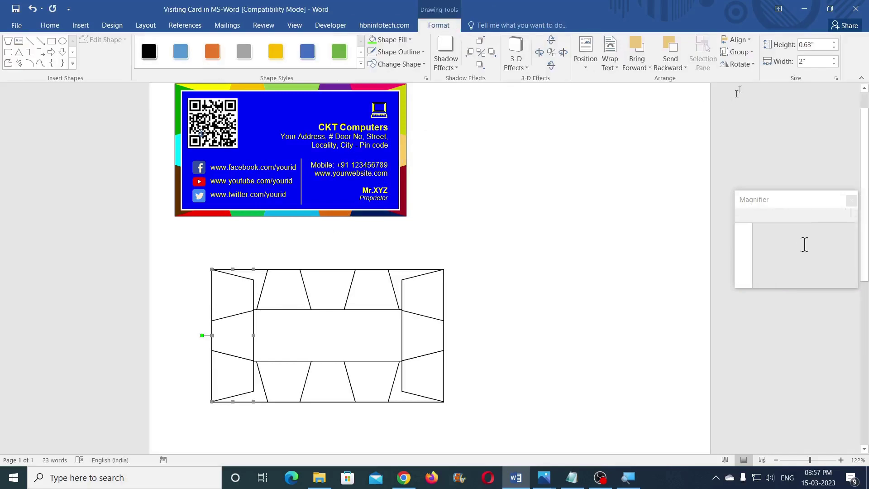
left_click(749, 53)
left_click(743, 94)
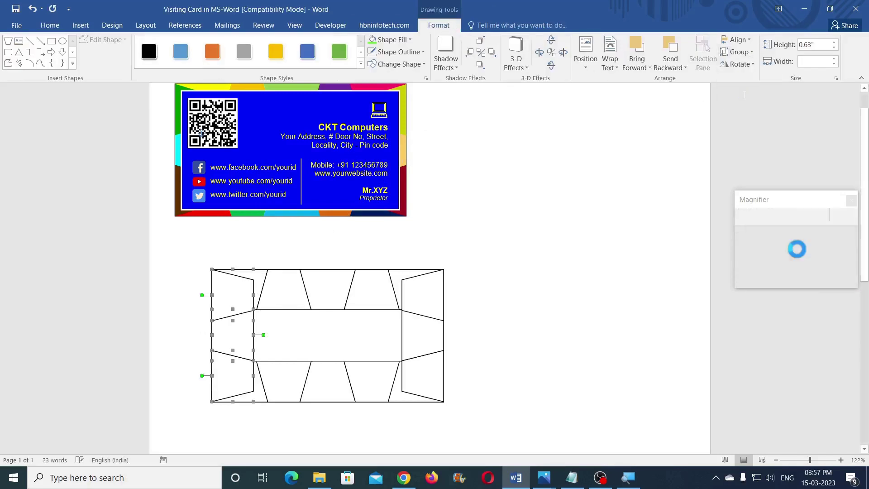
left_click(588, 227)
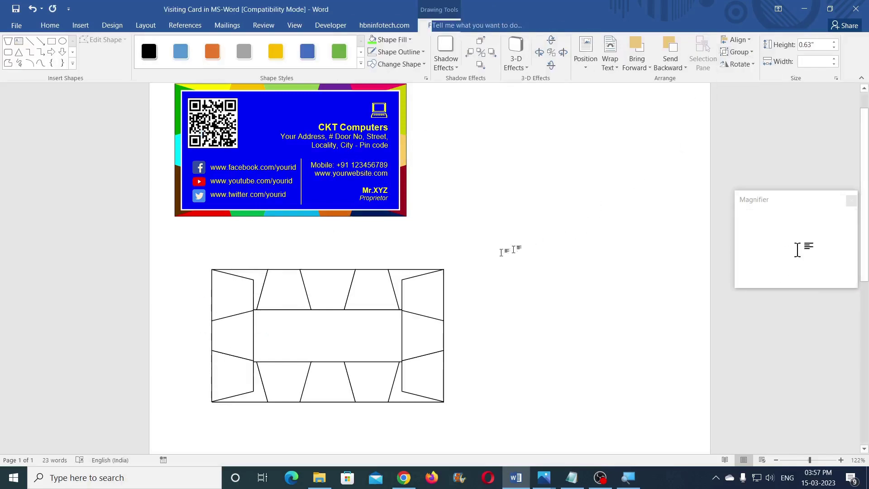
left_click(221, 295)
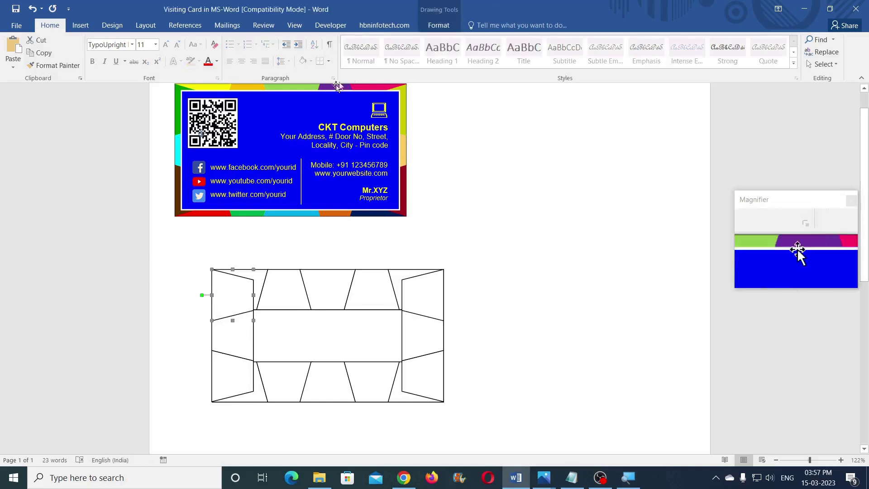
left_click(439, 25)
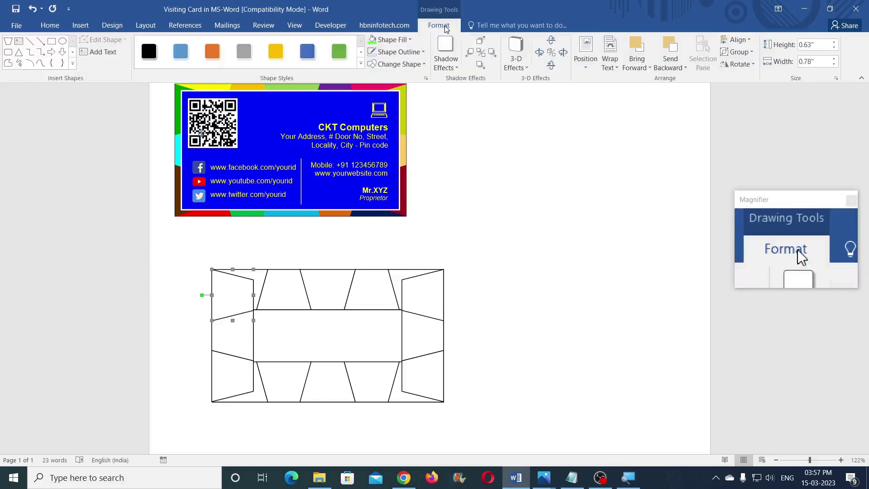
left_click(408, 40)
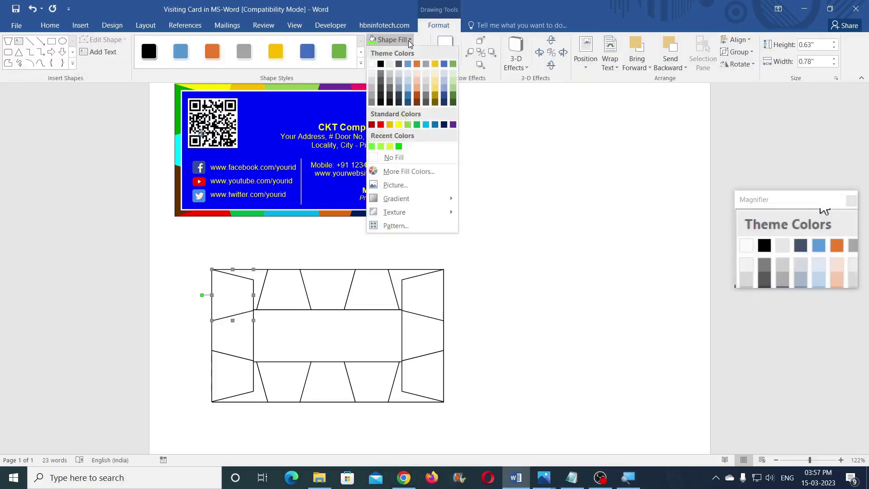
left_click(398, 146)
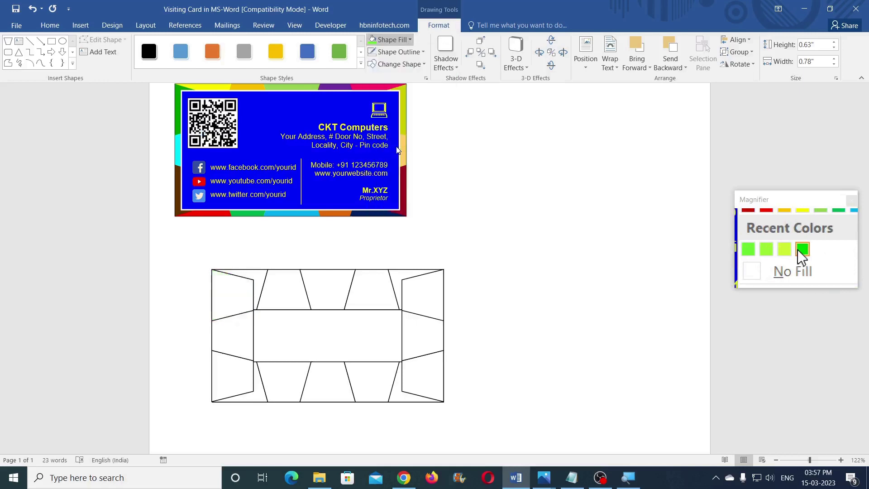
Step: Fill the middle piece cyan and the bottom piece brown using More Fill Colors
left_click(236, 342)
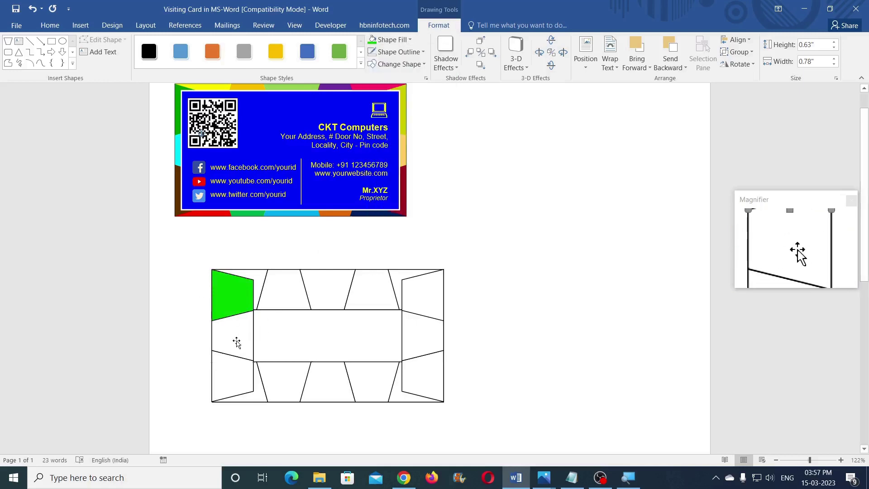
left_click(410, 40)
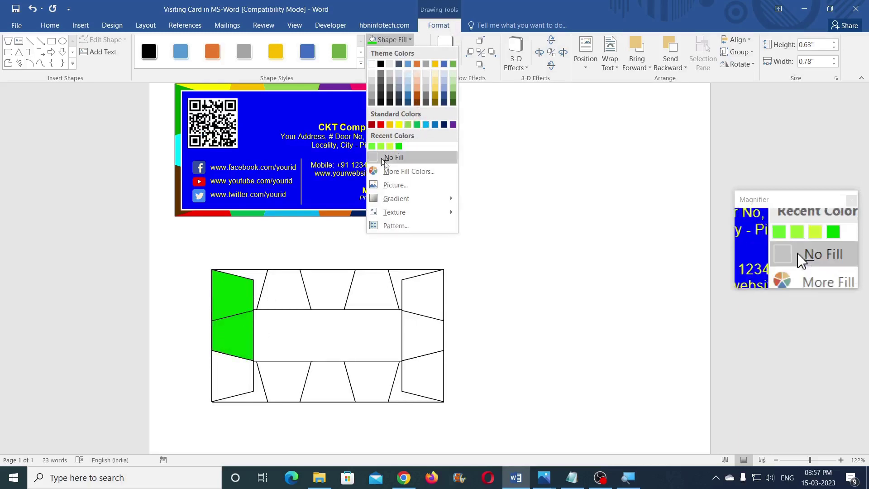
left_click(394, 172)
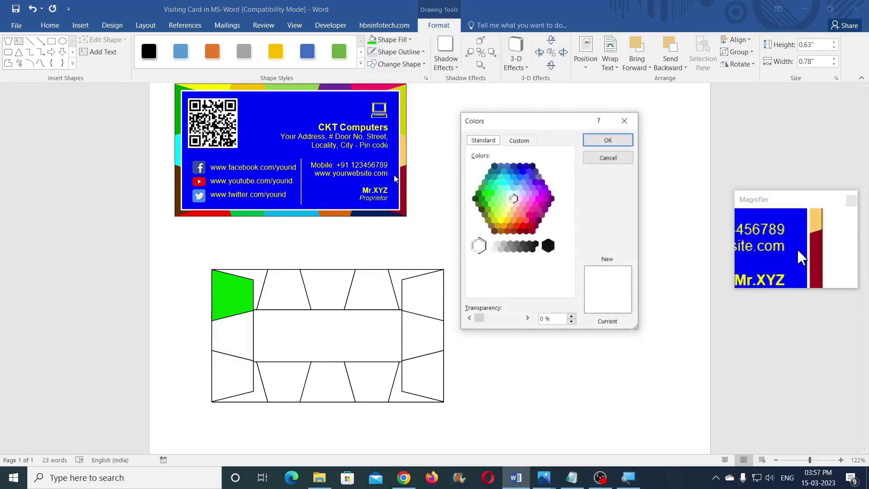
left_click(503, 182)
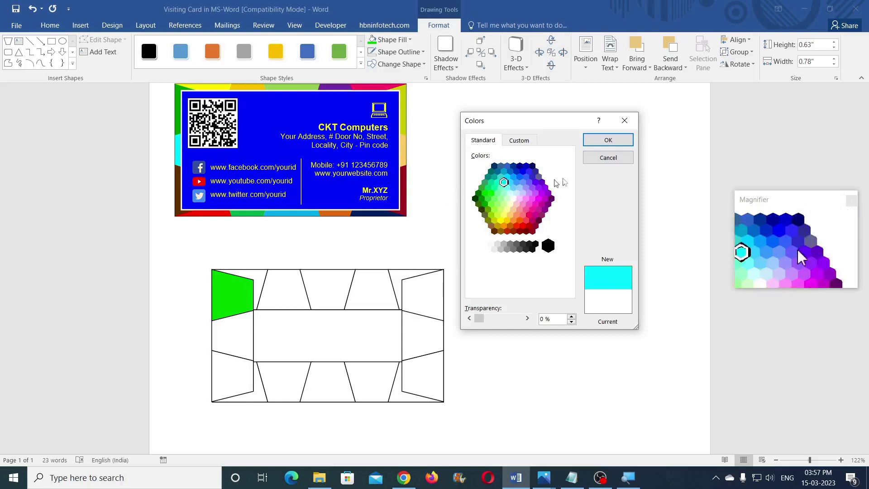
left_click(607, 140)
left_click(244, 370)
left_click(407, 41)
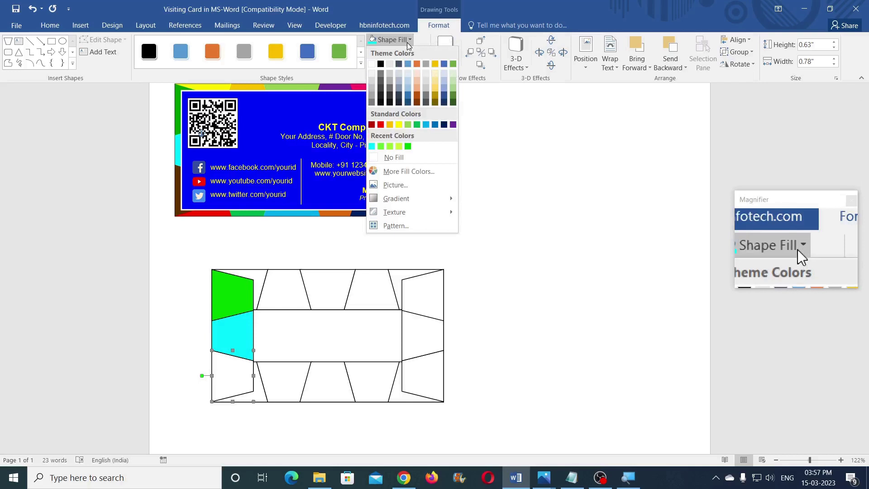
left_click(408, 172)
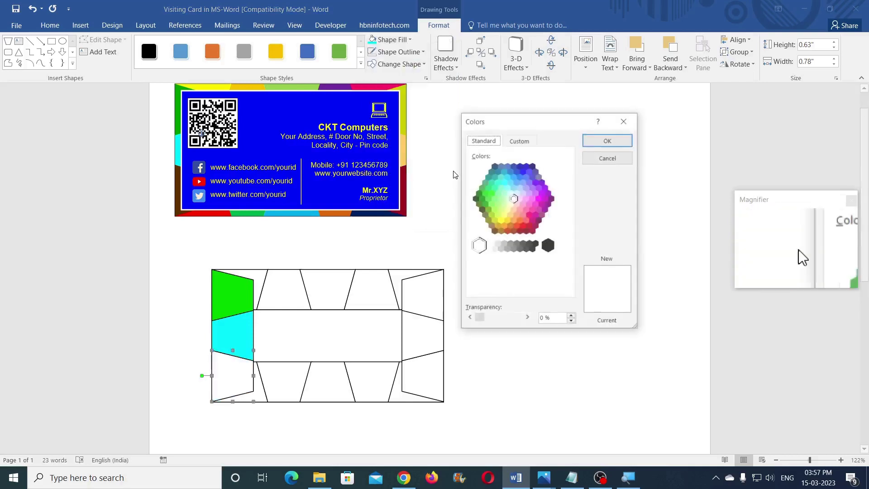
left_click(494, 232)
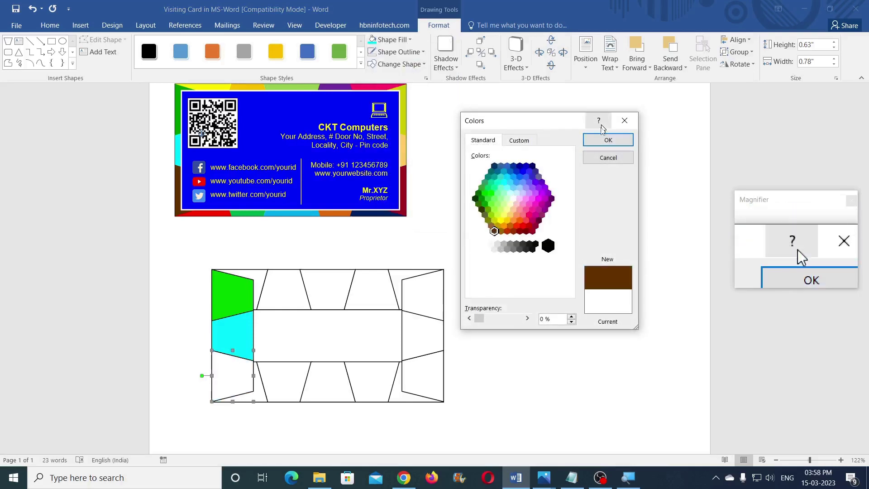
left_click(608, 139)
left_click(255, 400)
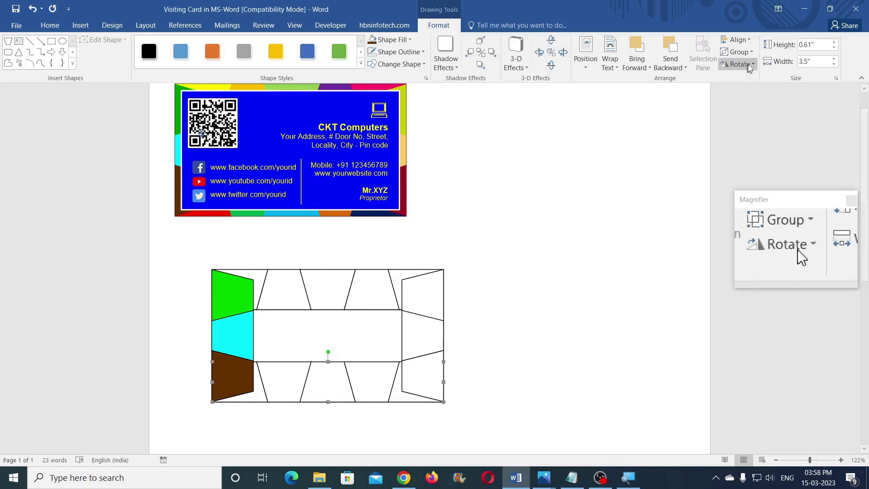
Step: Ungroup the bottom flap, bring the brown piece to the front, and move it into the lower-left corner
left_click(736, 52)
left_click(745, 91)
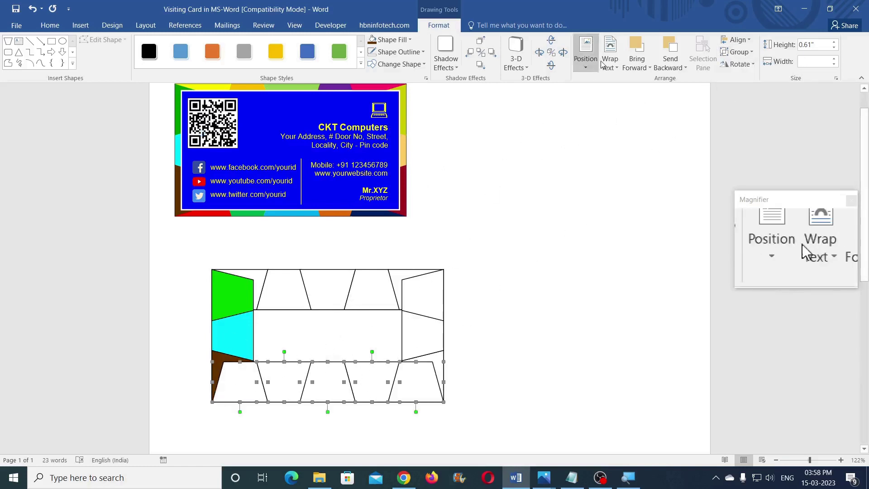
left_click(218, 360)
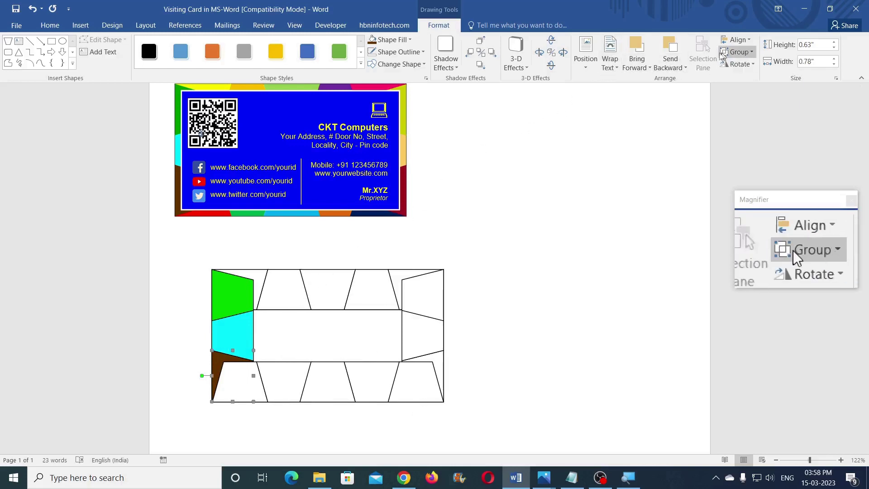
left_click(650, 70)
left_click(657, 95)
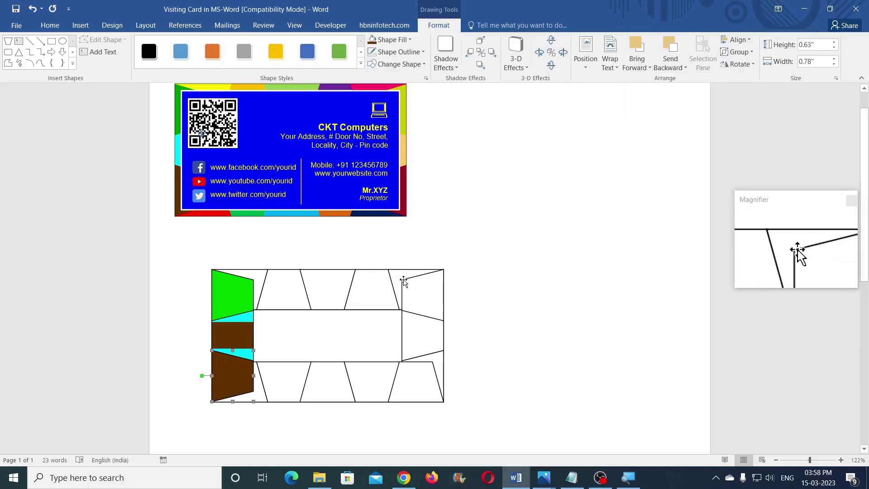
left_click(456, 286)
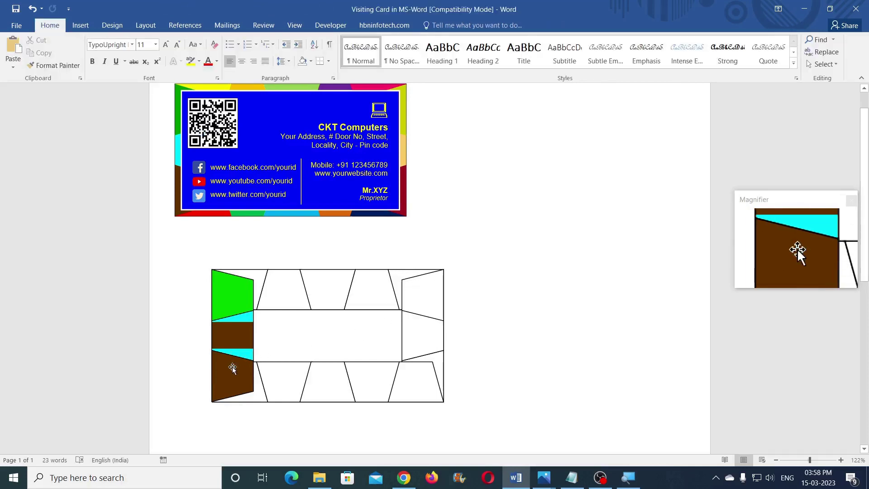
left_click_drag(186, 366, 227, 369)
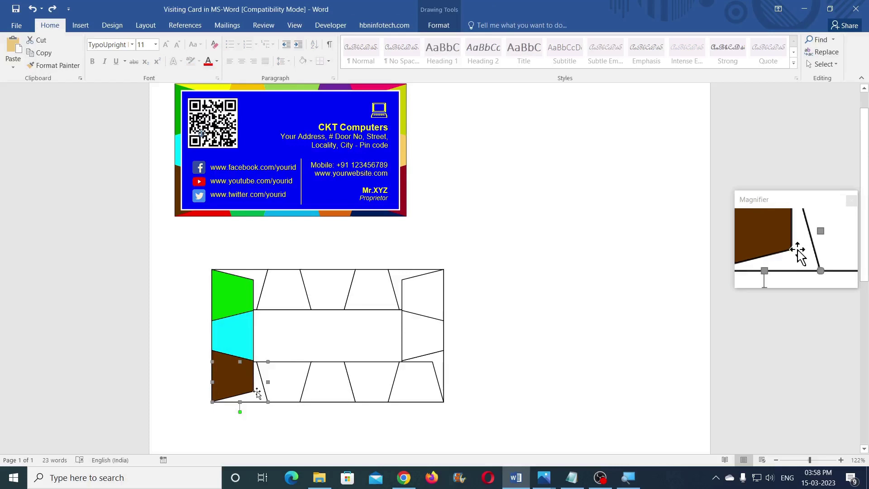
Step: Fill the remaining frame pieces red and yellow and bring overlapping pieces forward
left_click(439, 27)
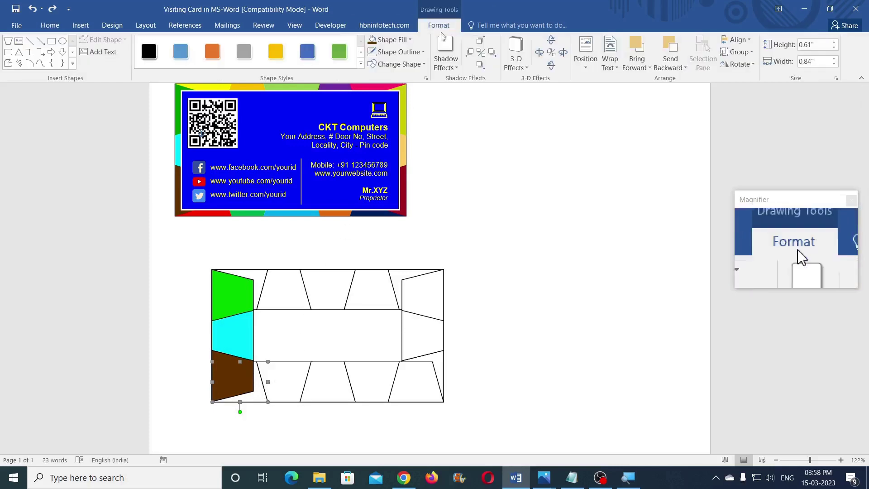
left_click(407, 41)
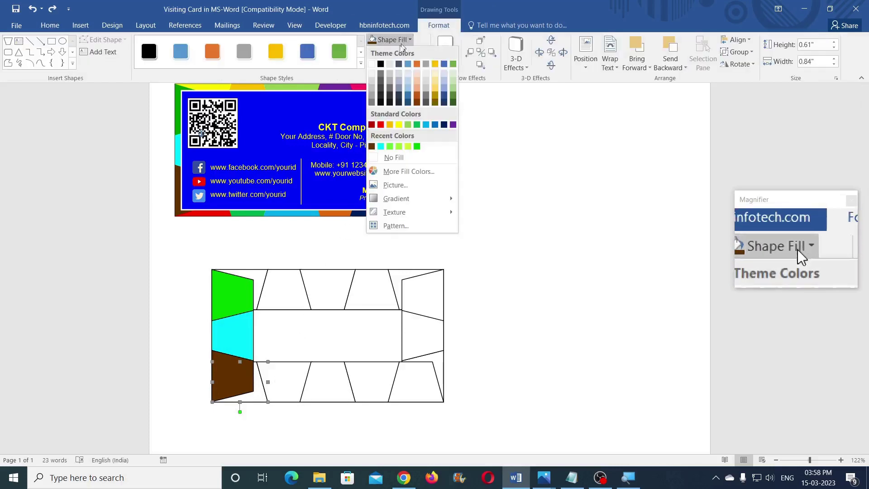
left_click(380, 124)
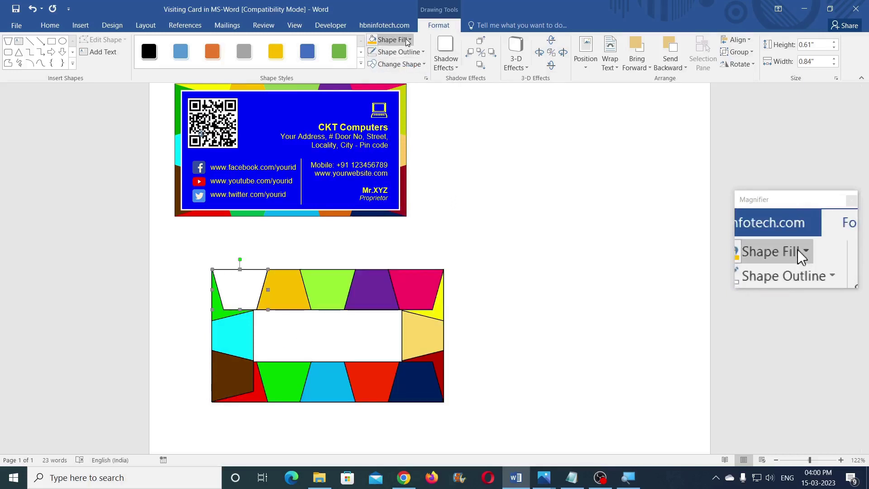
left_click(392, 40)
left_click(389, 124)
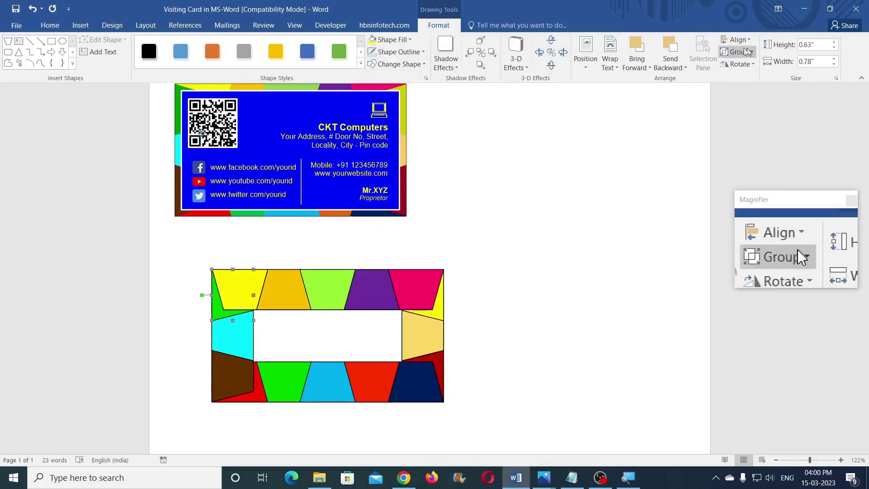
left_click(636, 67)
left_click(651, 83)
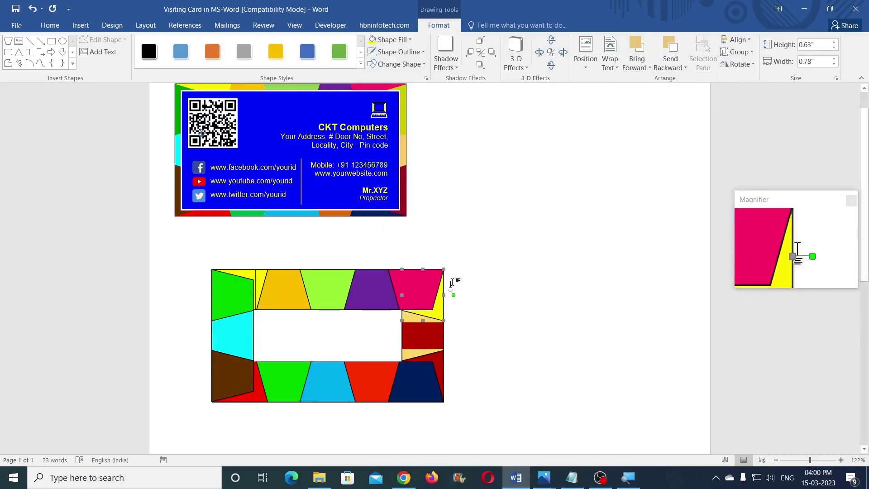
left_click(636, 67)
left_click(651, 83)
left_click(478, 240)
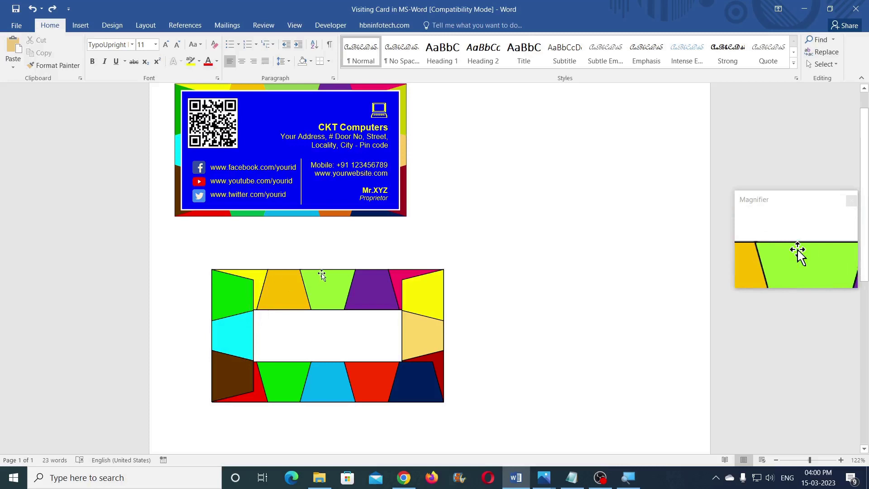
Step: Select all the coloured frame pieces by area and set their outline to No Outline
left_click(826, 65)
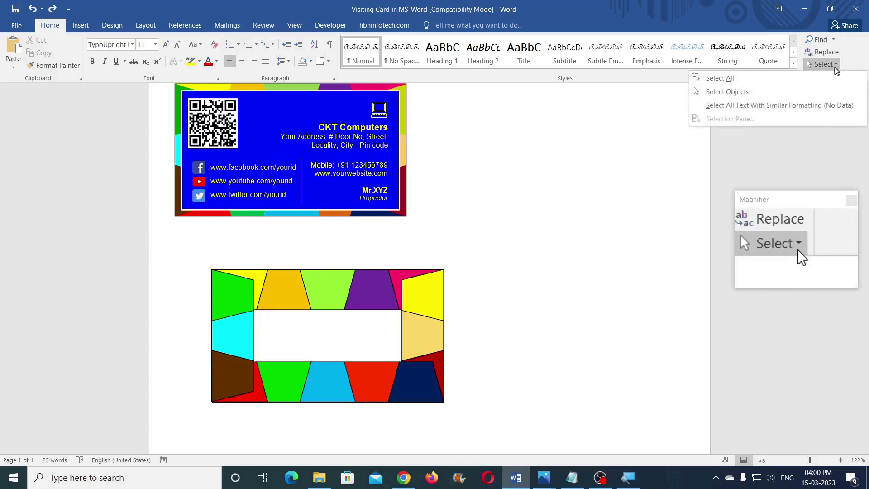
left_click(727, 91)
mouse_move(197, 256)
left_mouse_down()
mouse_move(431, 419)
mouse_move(468, 429)
left_mouse_up()
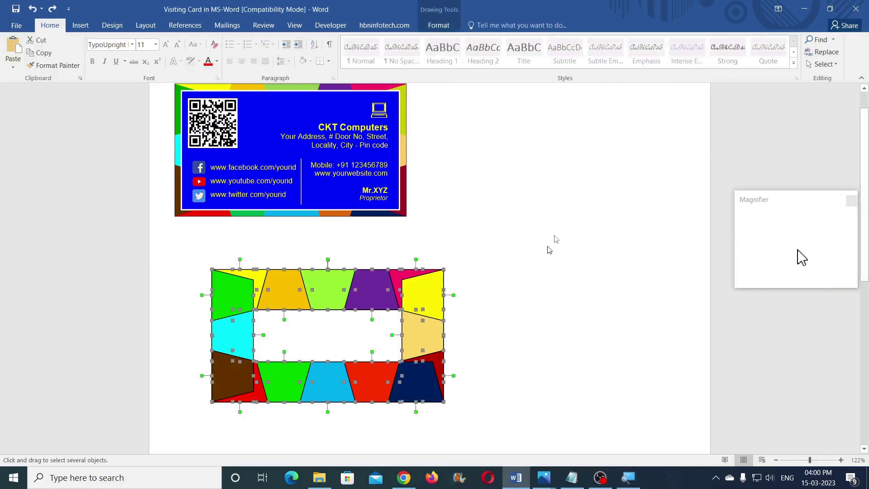
left_click(439, 25)
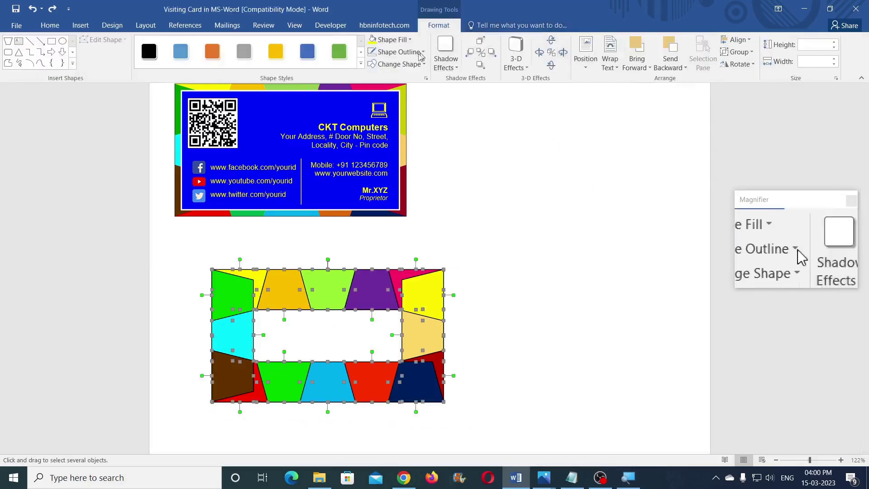
left_click(398, 52)
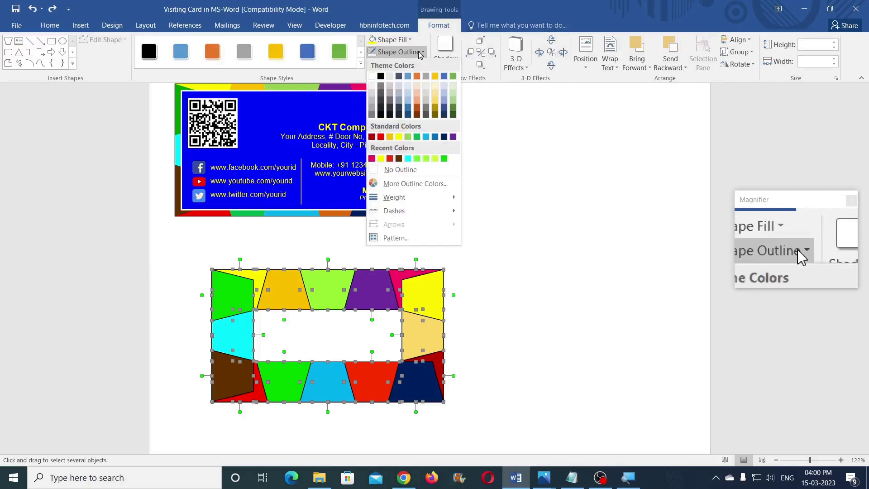
left_click(401, 169)
left_click(461, 269)
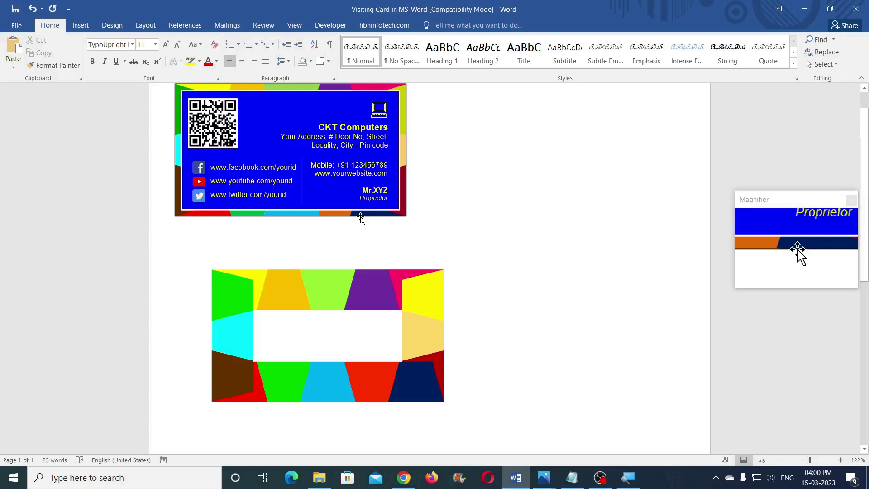
Step: Draw a rectangle inside the coloured frame and set its width to 3.3 inches
left_click(76, 26)
left_click(163, 68)
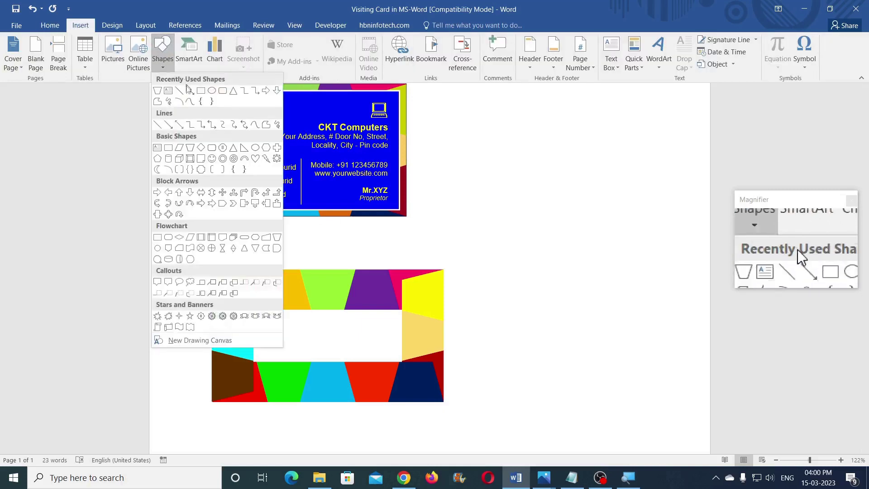
left_click(200, 92)
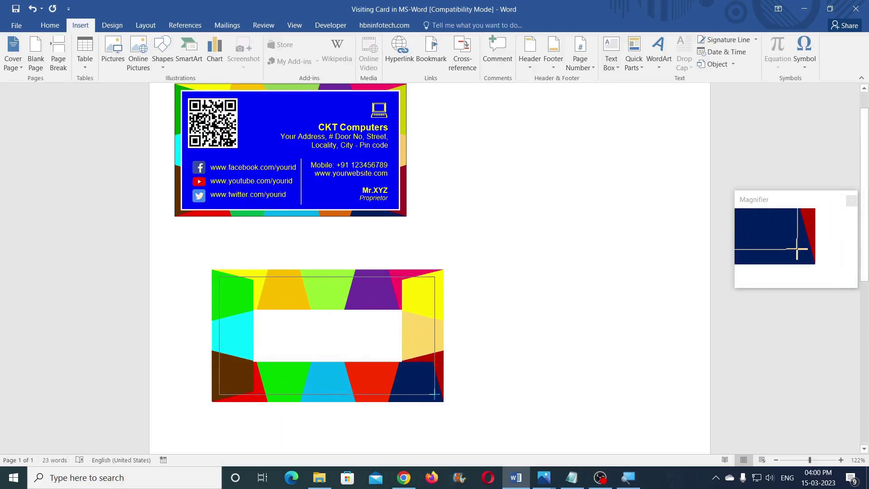
left_click_drag(433, 394, 435, 394)
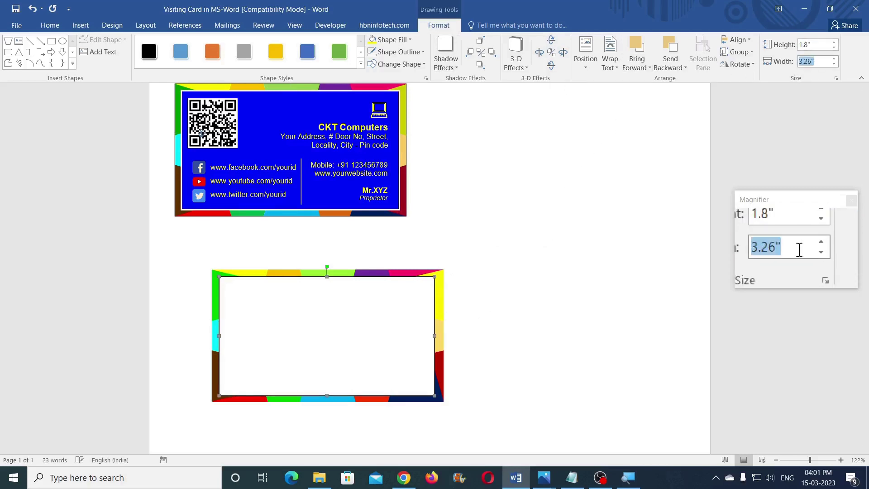
type("3.")
key("Return")
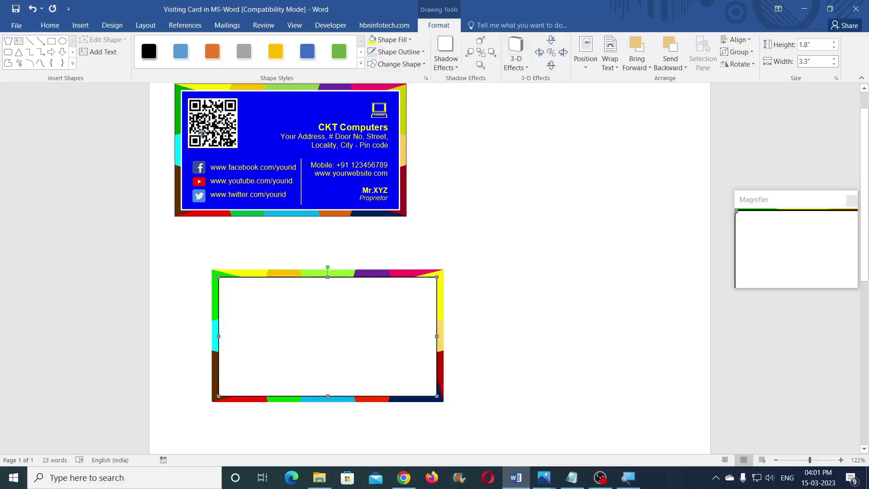
Step: Fill the inner rectangle with a bright blue from the full colour picker
left_click(409, 39)
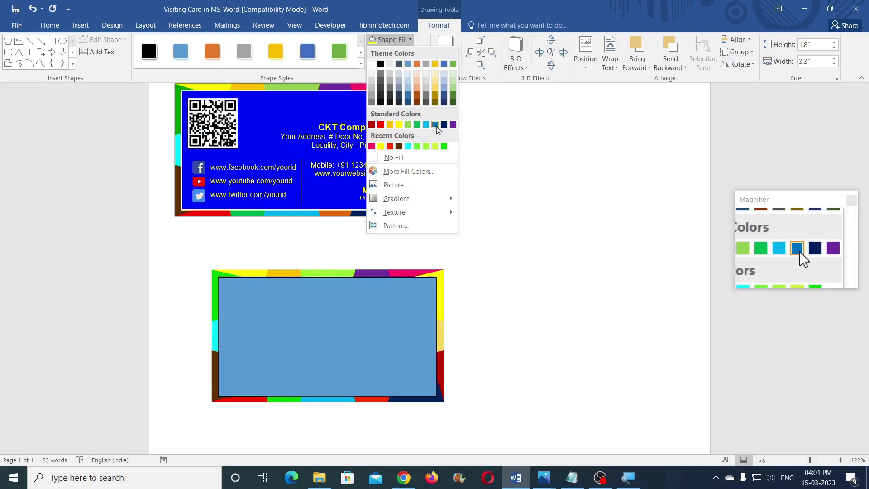
left_click(407, 171)
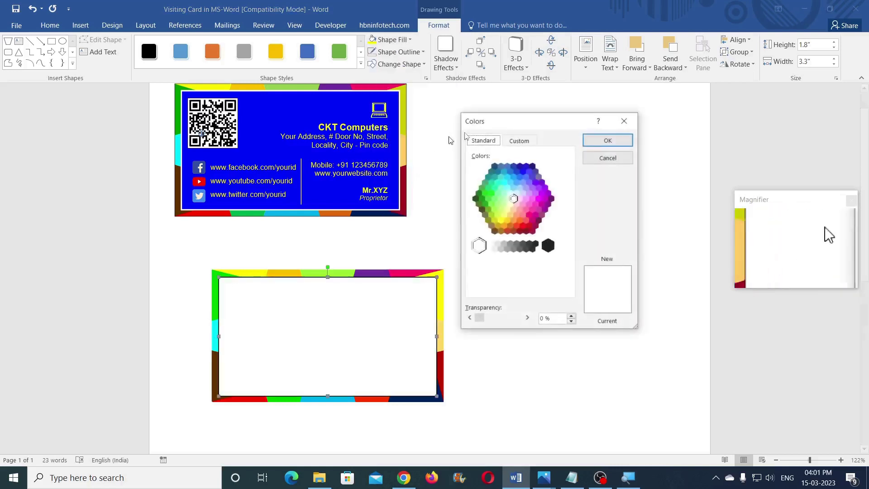
left_click(523, 172)
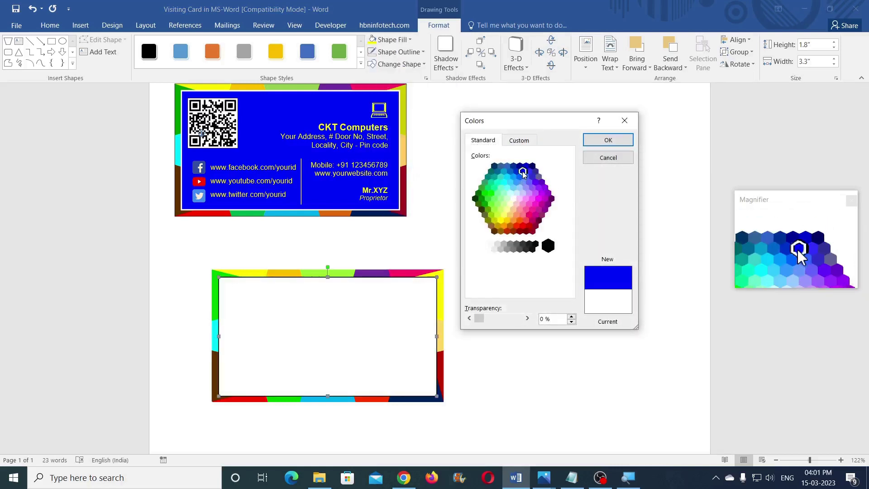
left_click(608, 140)
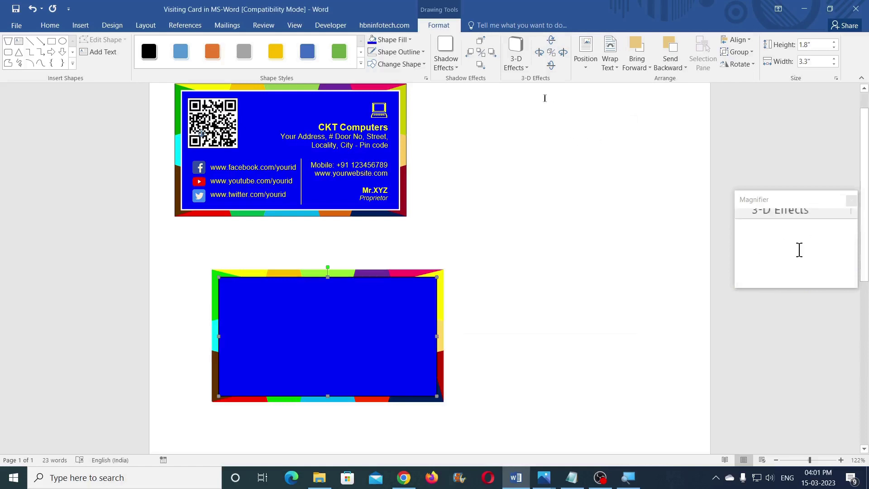
Step: Give the rectangle a thicker 1½ pt white outline, then switch over to Chrome
left_click(395, 41)
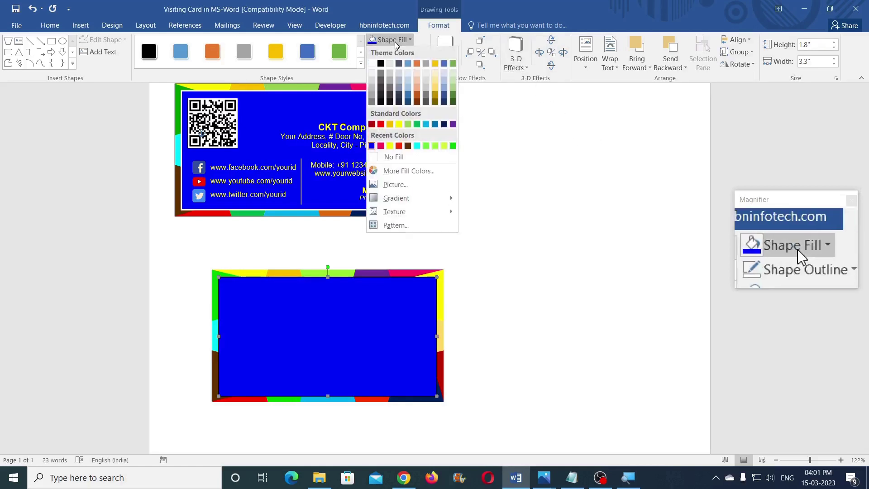
left_click(395, 42)
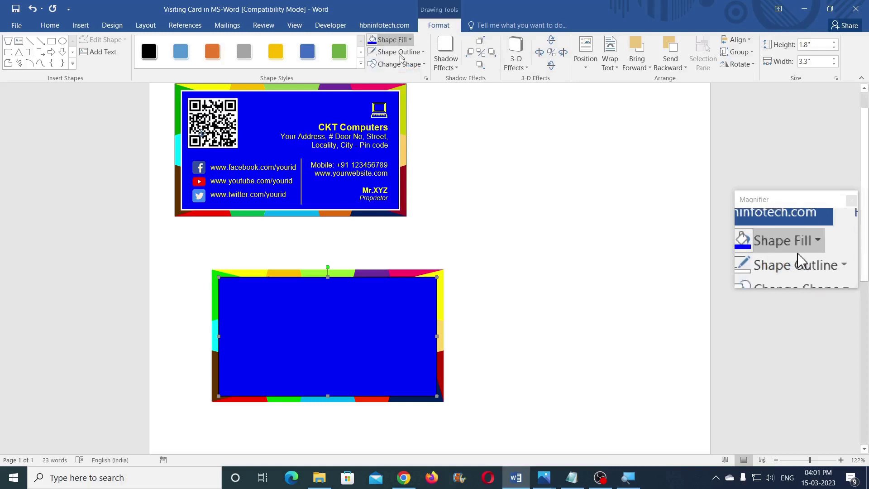
left_click(403, 54)
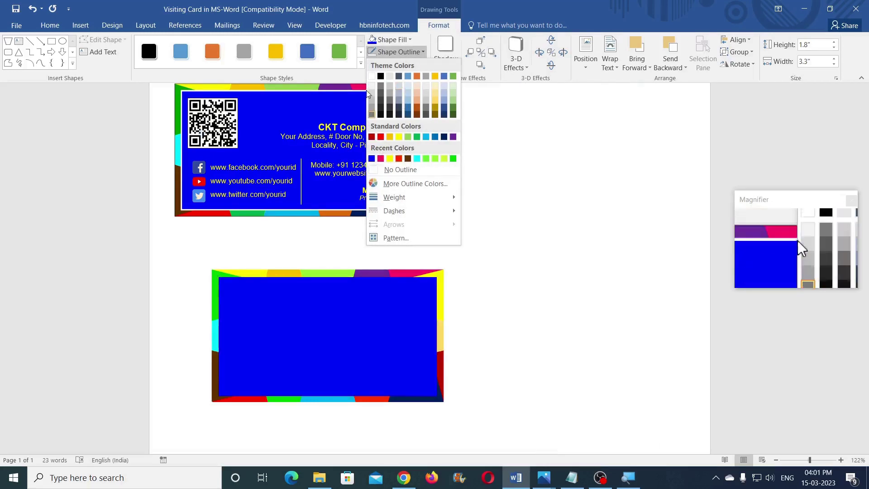
left_click(371, 77)
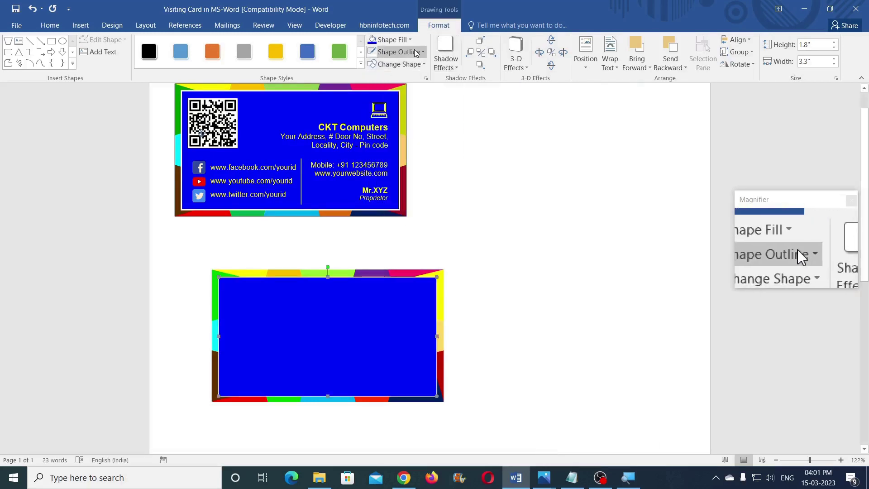
left_click(413, 53)
mouse_move(406, 197)
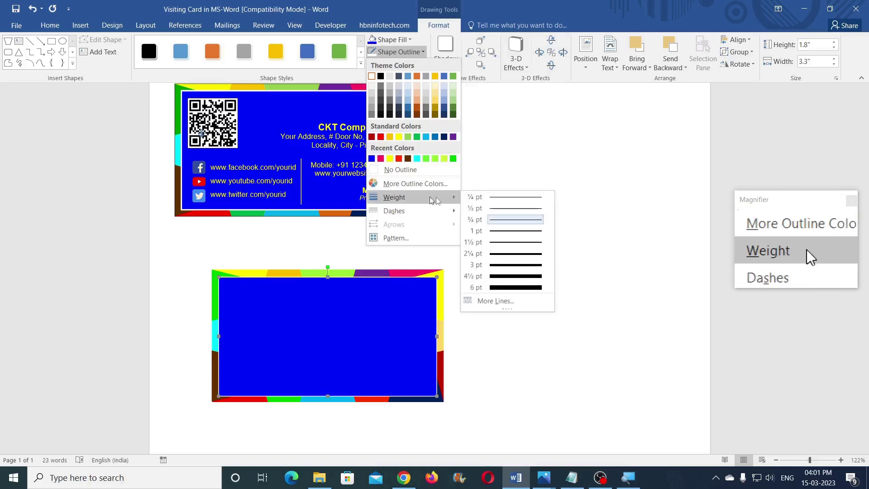
left_click(505, 248)
left_click(551, 241)
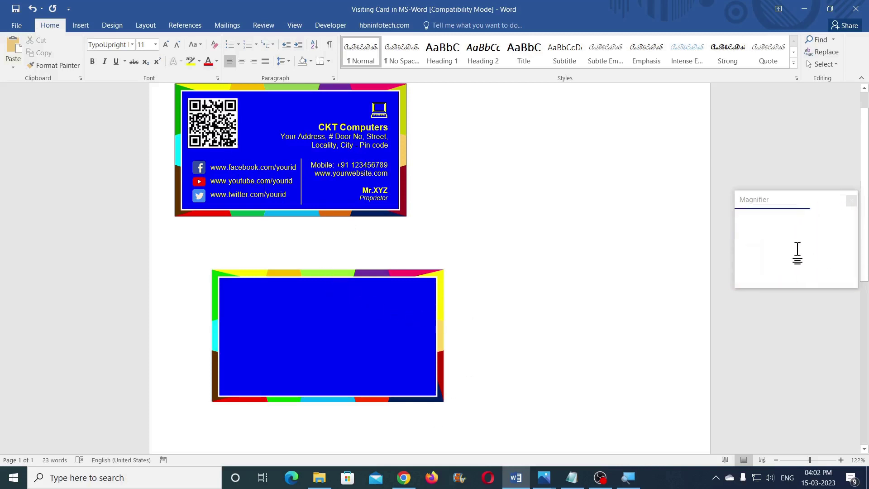
left_click(404, 478)
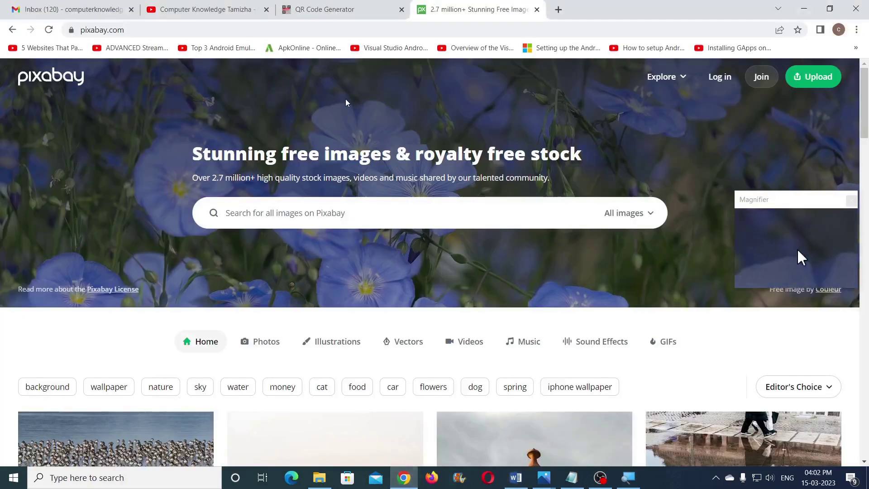
Step: Open the QR Code Generator site in Chrome and focus its URL field
left_click(301, 9)
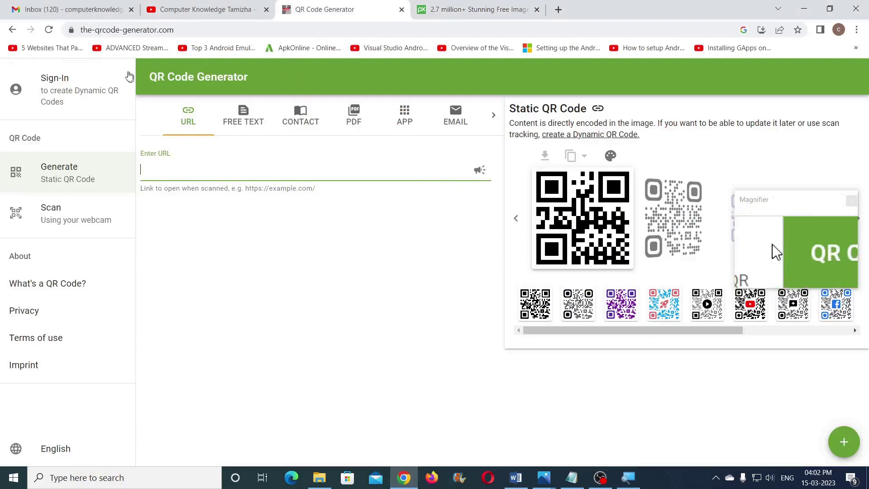
left_click(12, 30)
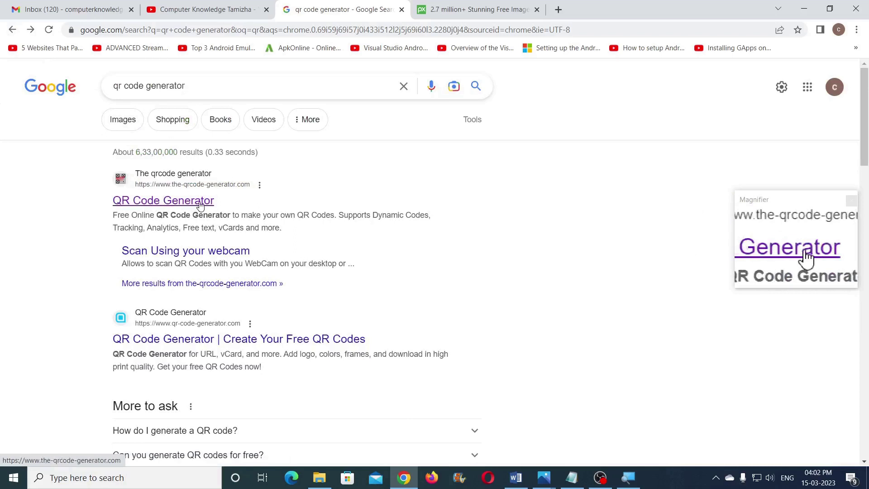
left_click(152, 206)
left_click(181, 168)
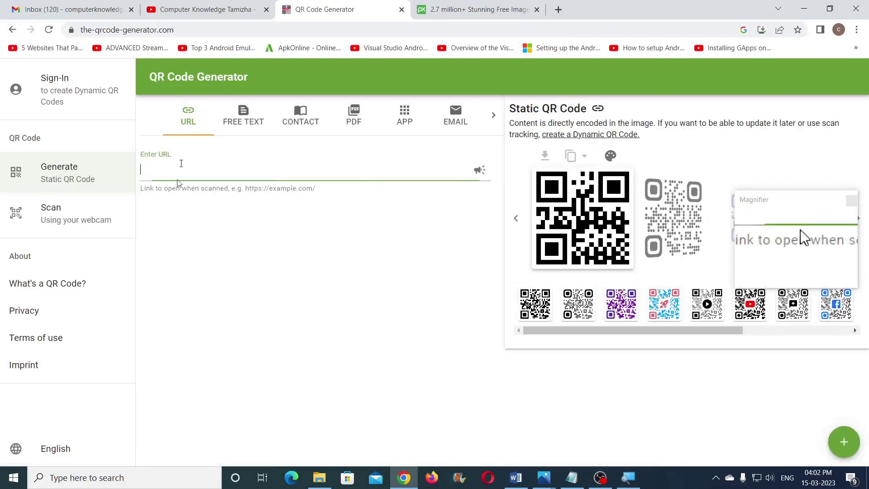
Step: Copy the YouTube channel's address and paste it into the QR generator's URL field
left_click(199, 9)
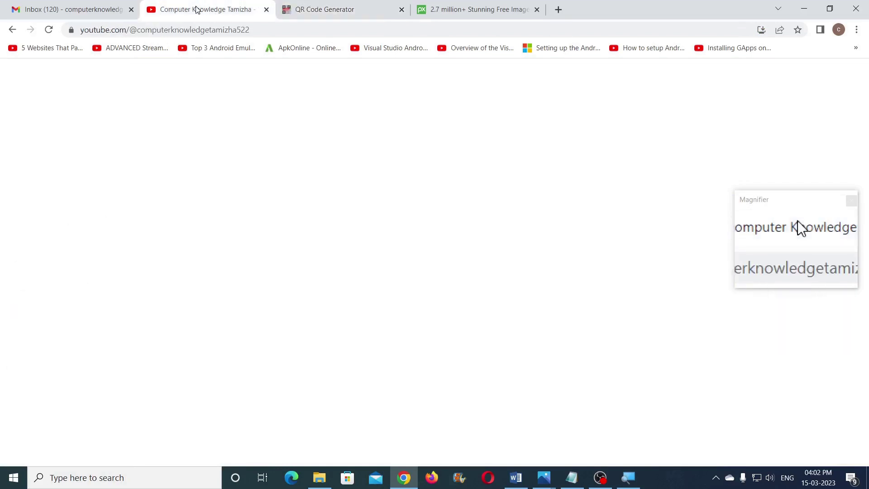
left_click(258, 31)
right_click(225, 31)
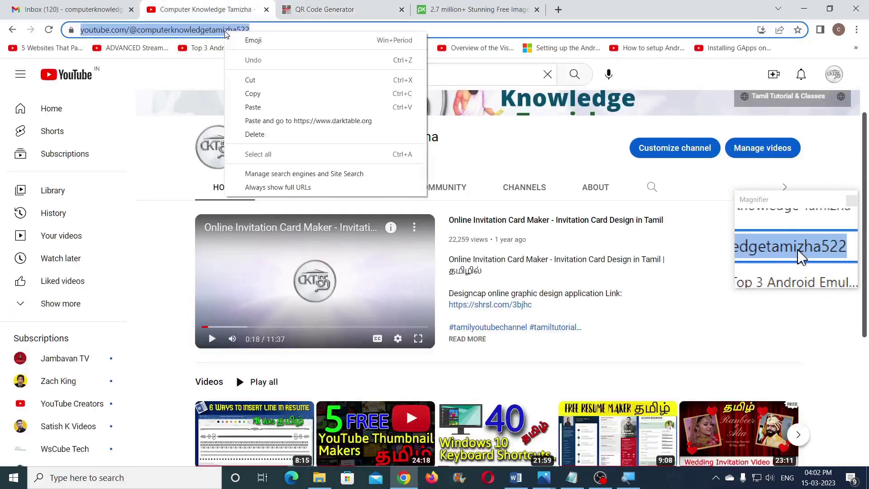
left_click(252, 93)
left_click(323, 9)
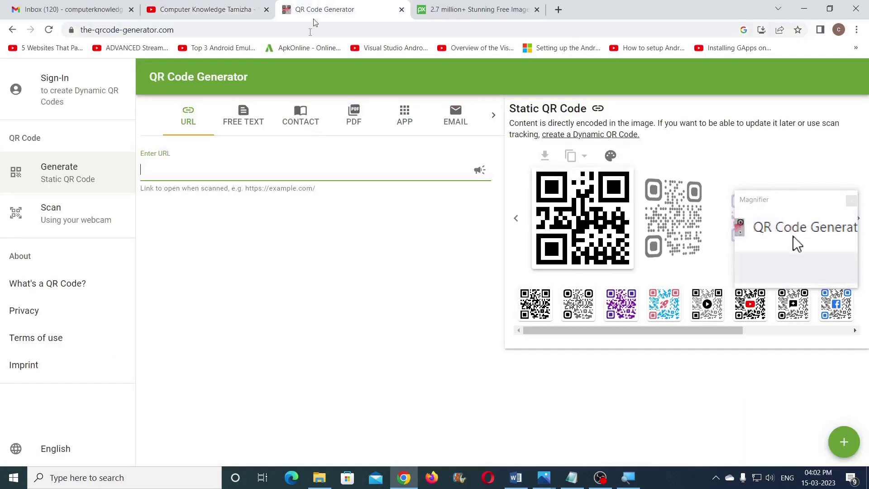
right_click(210, 174)
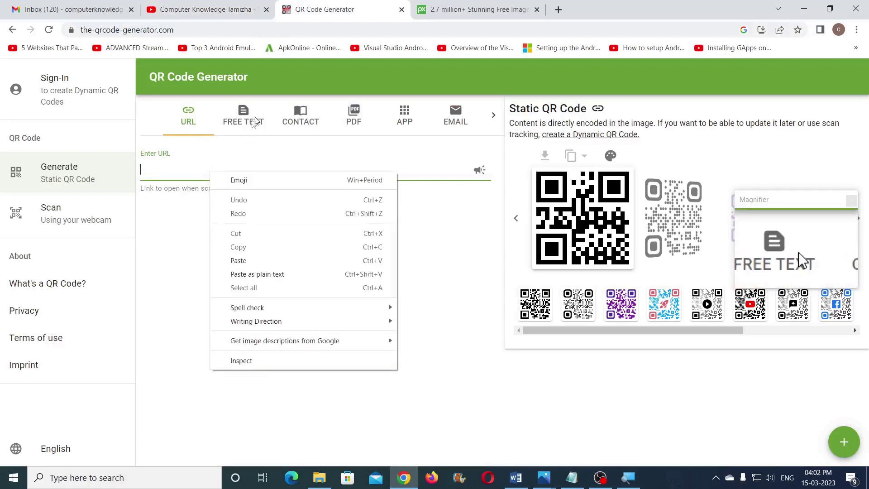
left_click(237, 261)
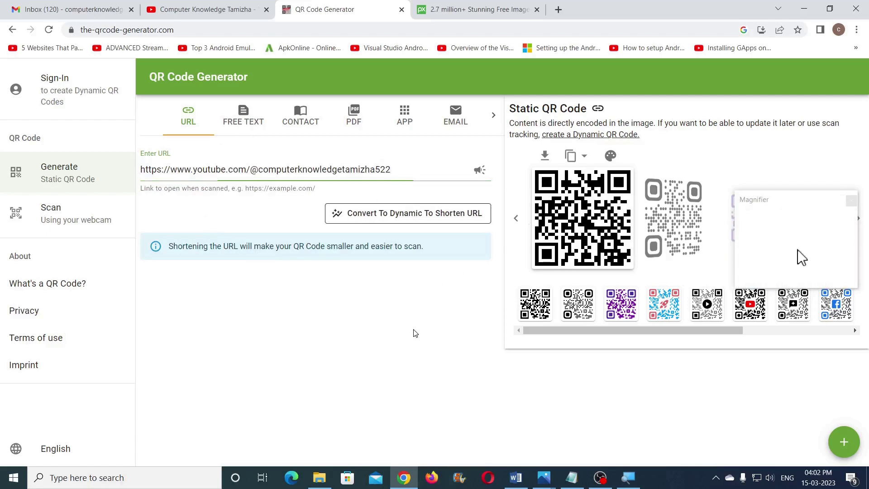
Step: Download the channel's QR code as PNG file ckt2 and return to Word
left_click(544, 158)
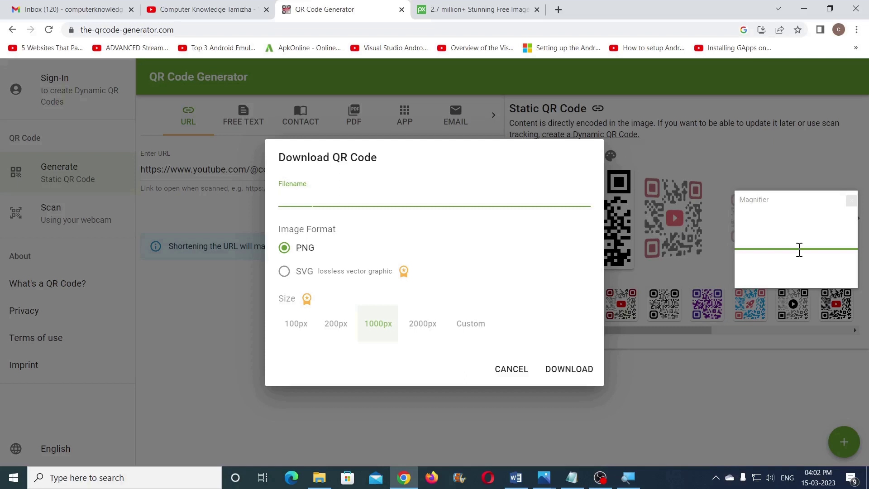
type("ckt2")
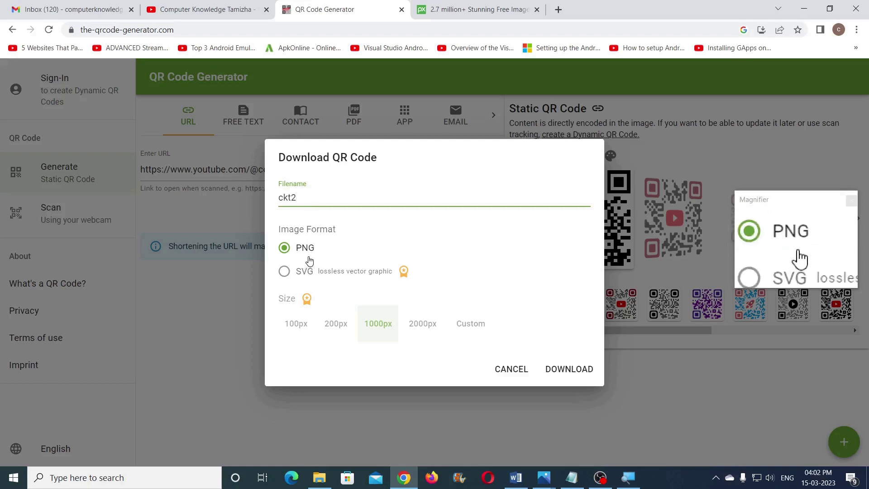
left_click(560, 369)
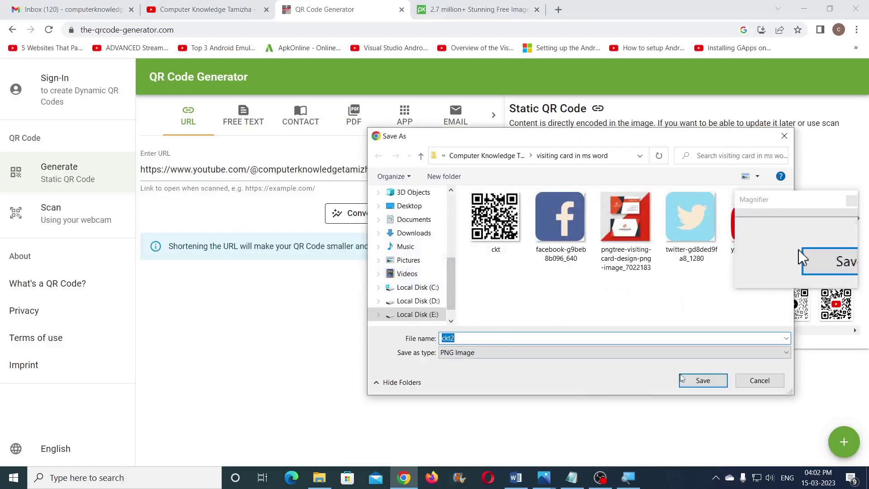
left_click(692, 383)
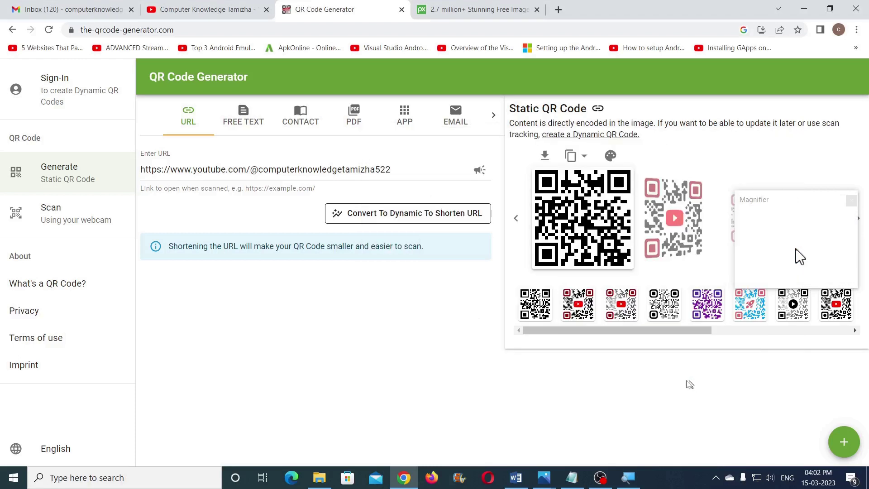
left_click(516, 477)
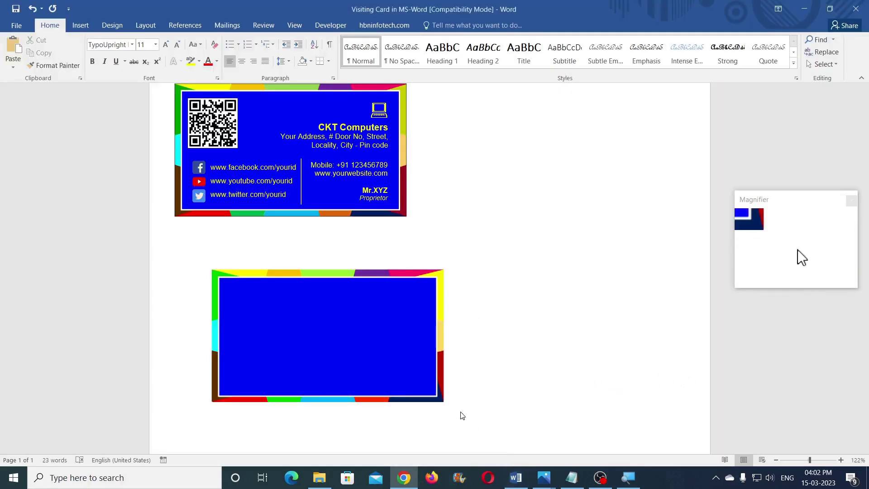
Step: Insert the ckt2 QR image and float it in front of the text
left_click(78, 27)
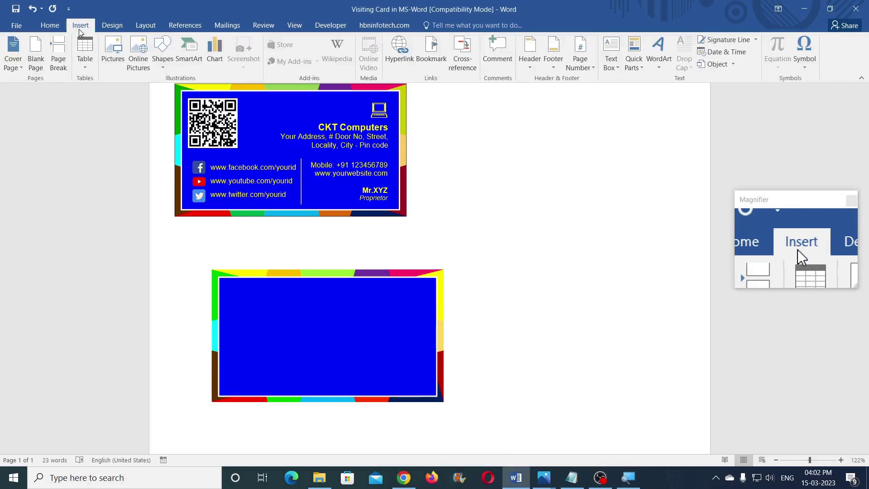
left_click(119, 52)
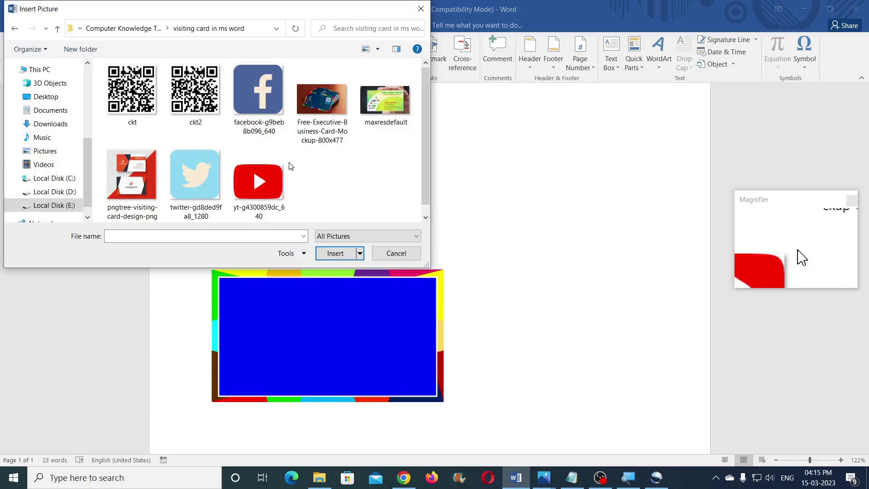
left_click(212, 105)
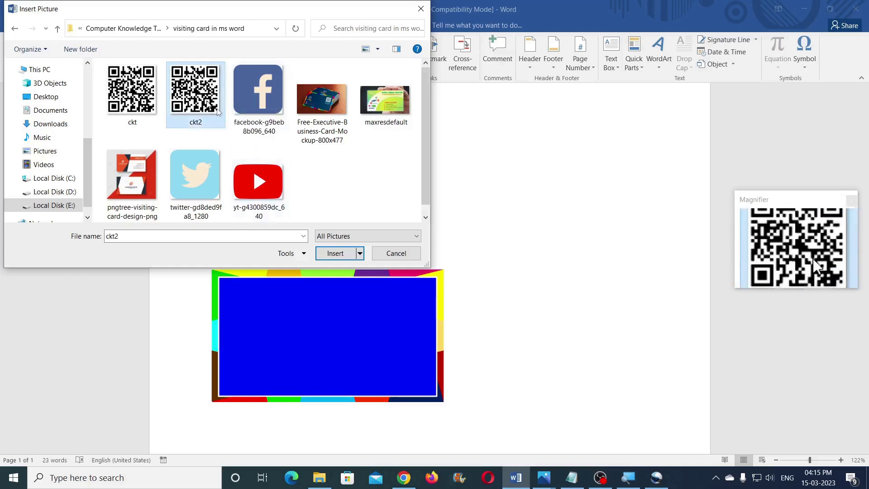
left_click(333, 253)
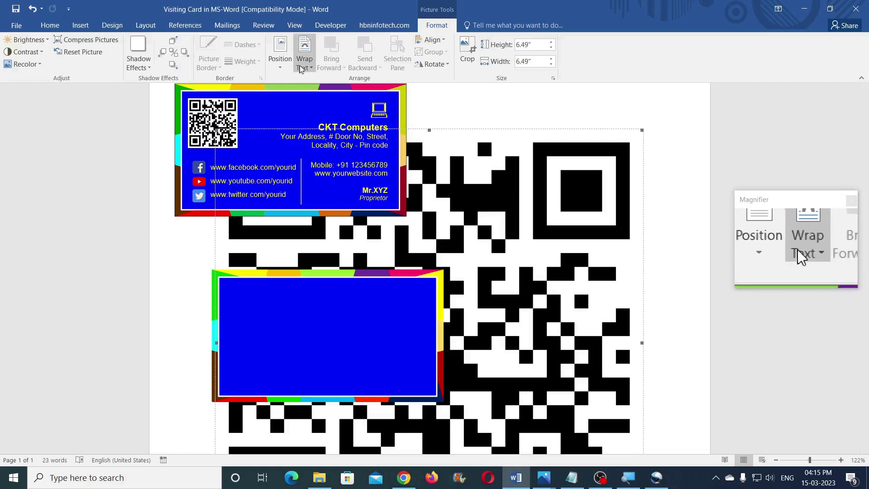
left_click(301, 68)
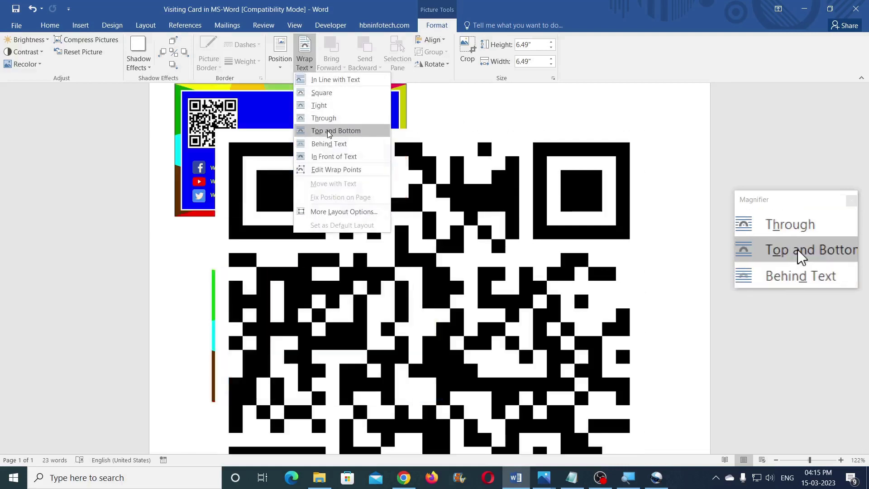
left_click(328, 156)
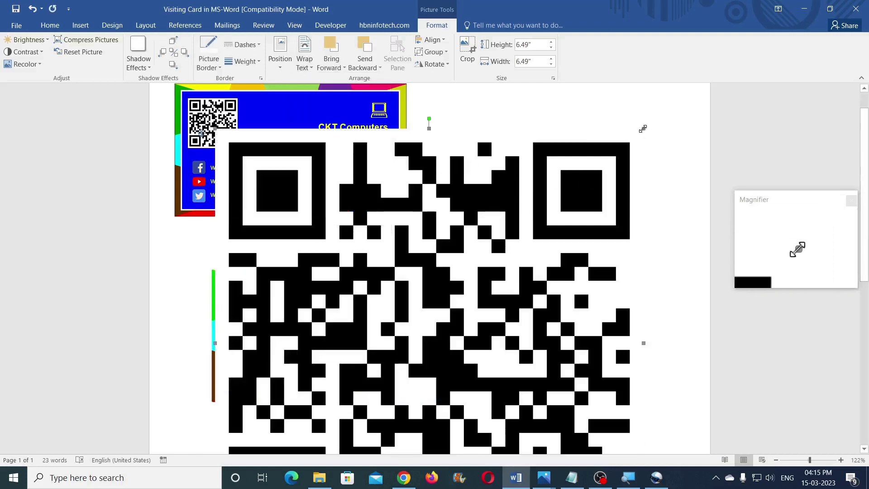
Step: Shrink the QR code to 0.73 inches and place it in the blue panel's top-left corner
left_click_drag(471, 232, 468, 232)
left_click_drag(666, 130, 443, 352)
scroll(444, 374, "down", 5)
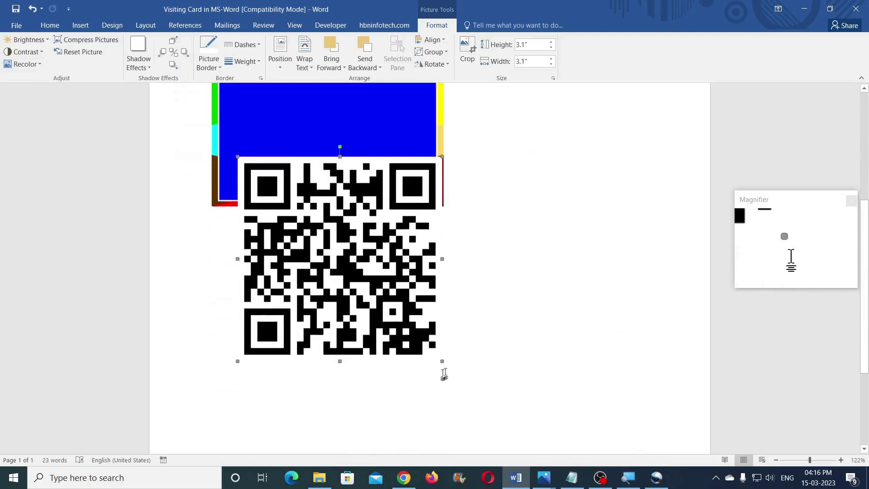
left_click_drag(443, 361, 302, 220)
scroll(357, 233, "up", 3)
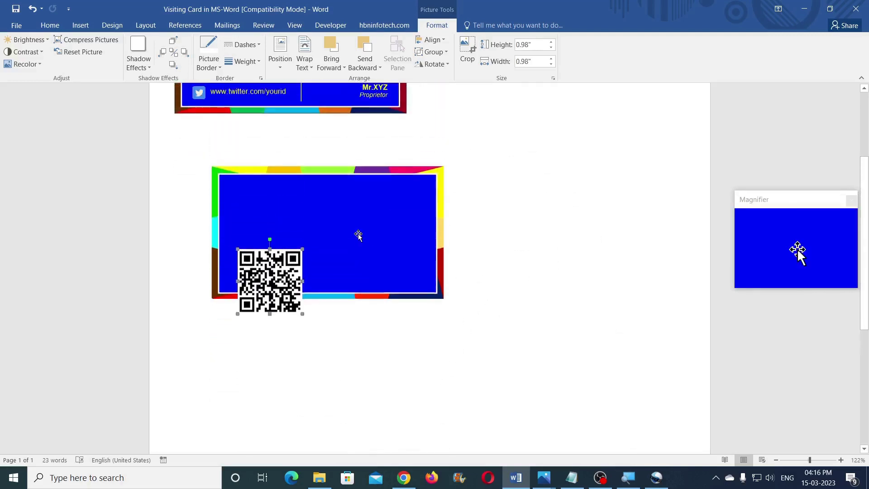
scroll(289, 335, "up", 3)
left_click_drag(277, 381, 277, 319)
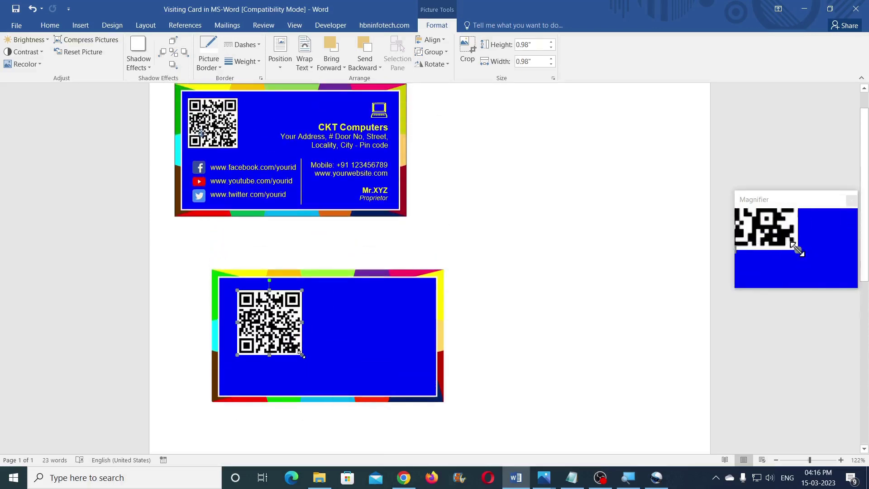
left_click_drag(294, 349, 285, 338)
left_click_drag(265, 305, 252, 296)
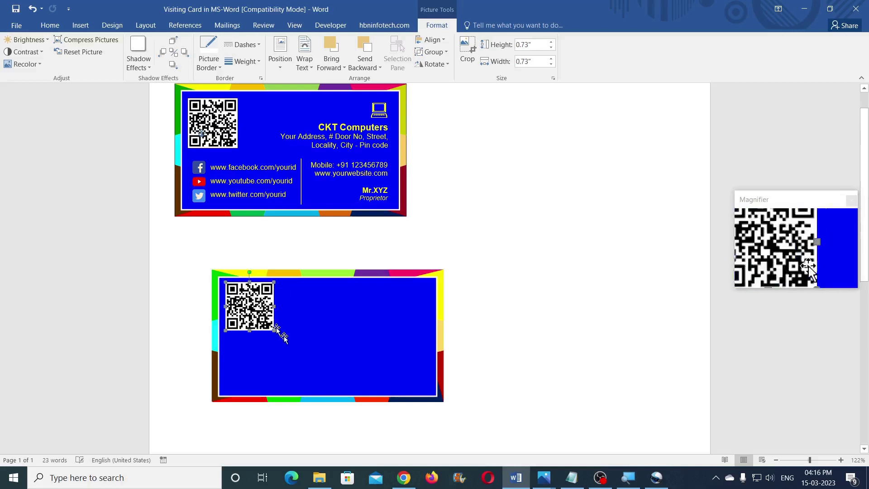
key("ctrl+Left")
key("ctrl+Left")
key("ctrl+Left")
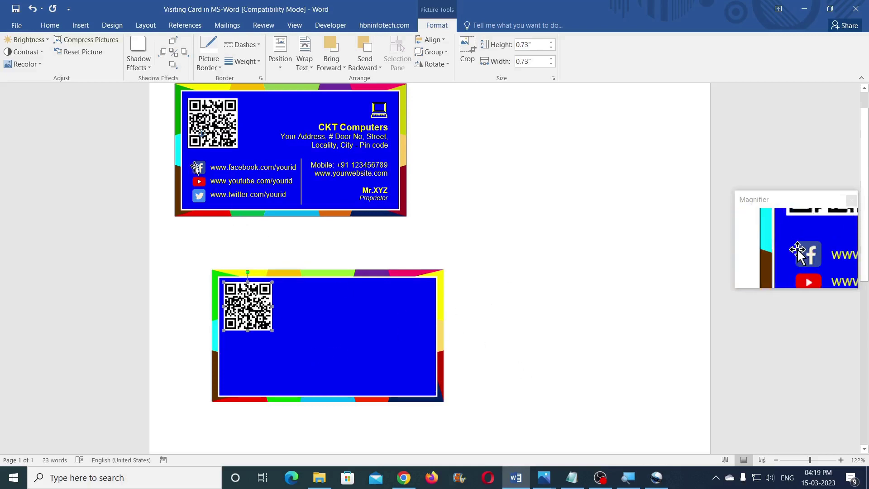
left_click(404, 477)
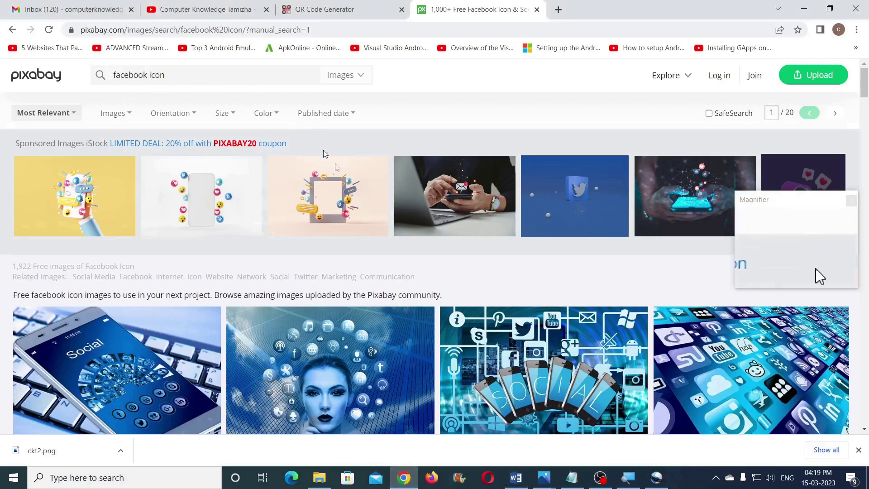
scroll(557, 230, "down", 10)
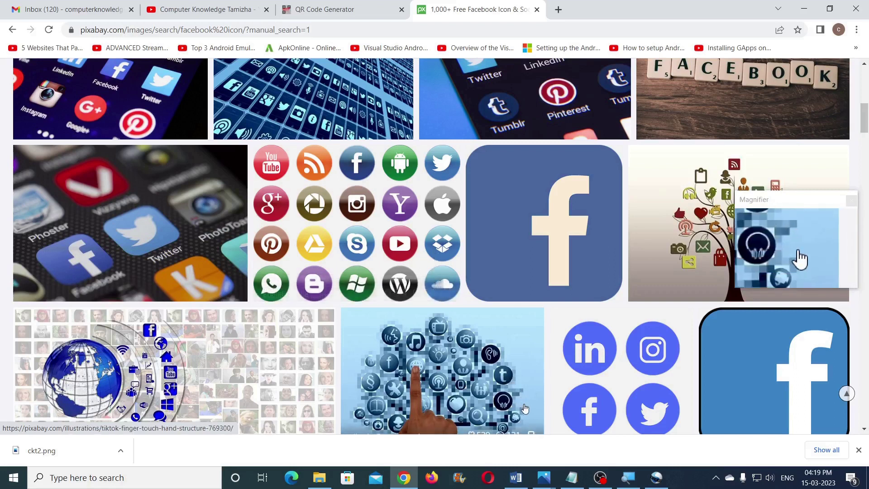
left_click(517, 477)
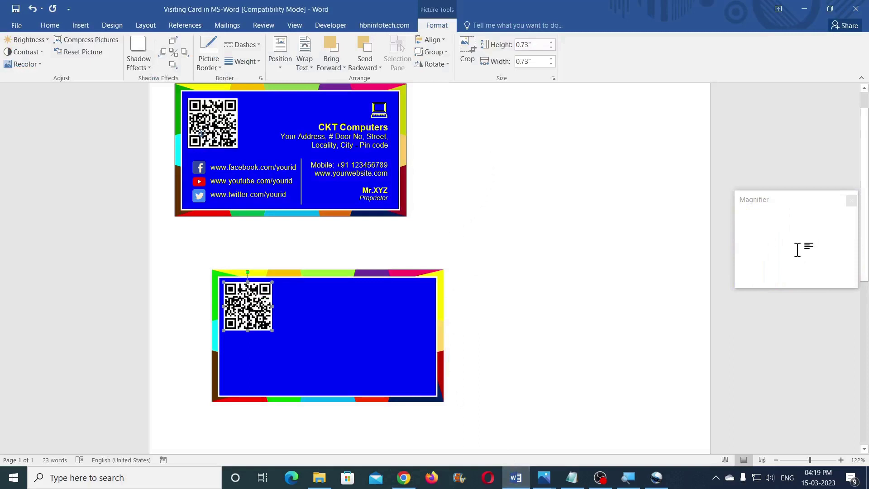
Step: Insert the Facebook icon image and float it in front of the text
left_click(481, 269)
scroll(481, 269, "up", 2)
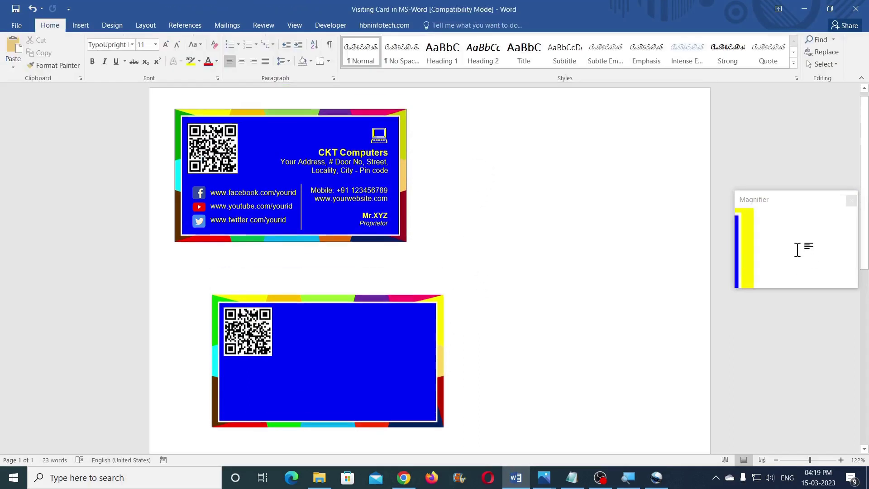
left_click(81, 25)
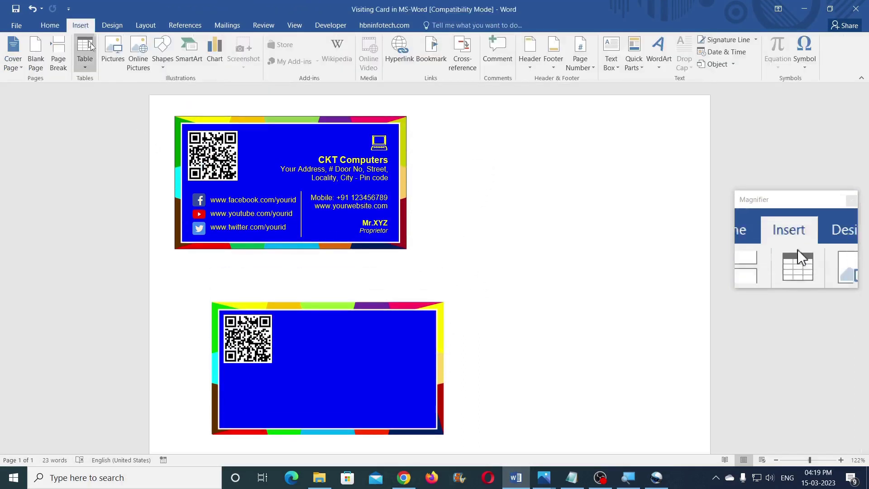
left_click(114, 55)
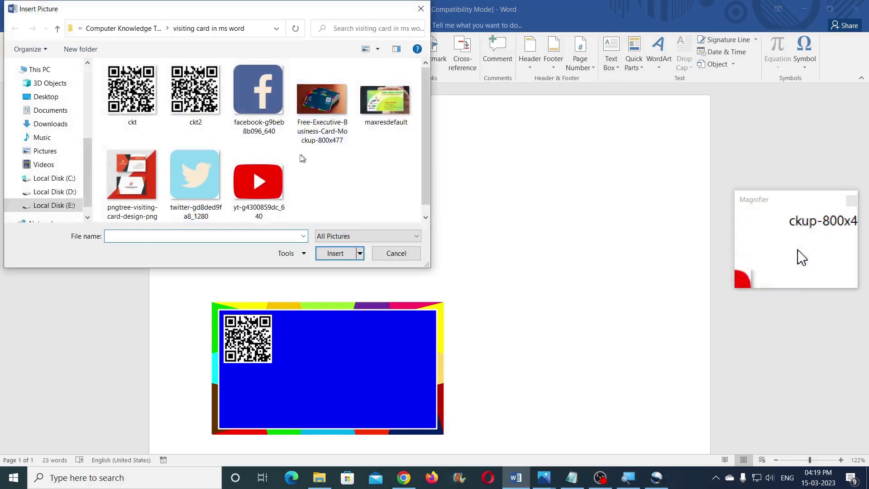
left_click(263, 98)
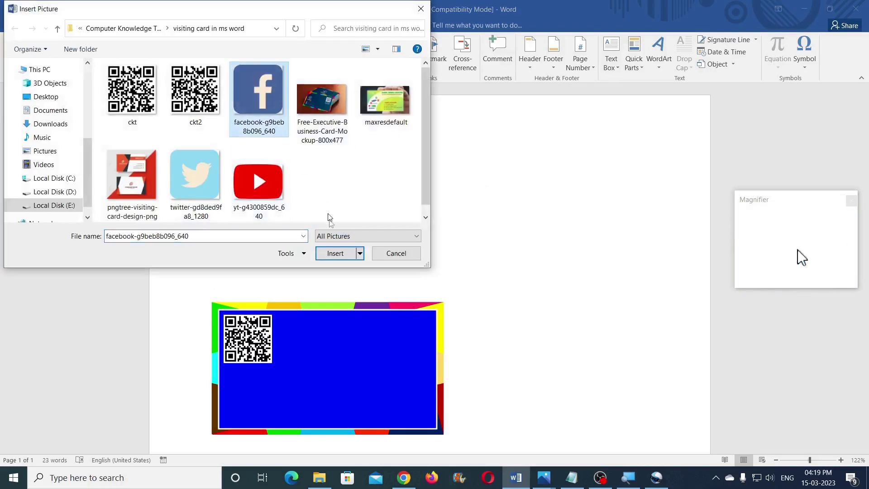
left_click(335, 253)
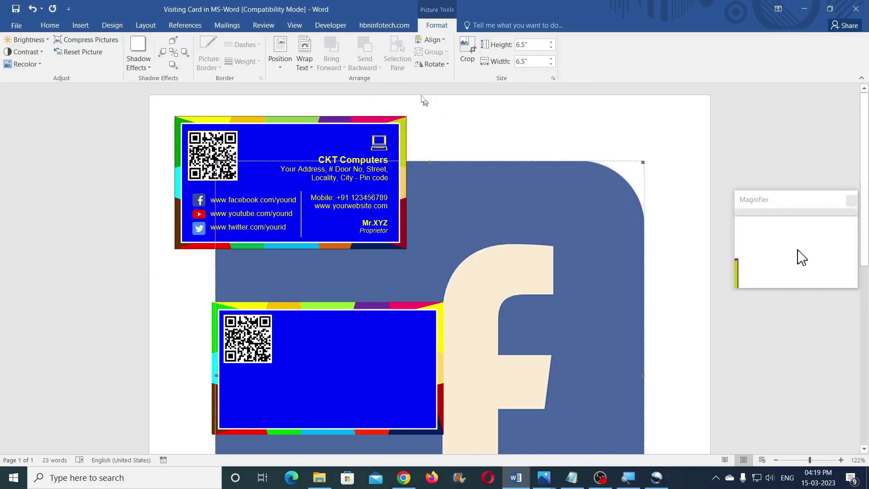
left_click(308, 64)
left_click(337, 157)
Step: Shrink the Facebook icon and drag it onto the card below the QR code
scroll(498, 166, "down", 2)
scroll(497, 167, "down", 1)
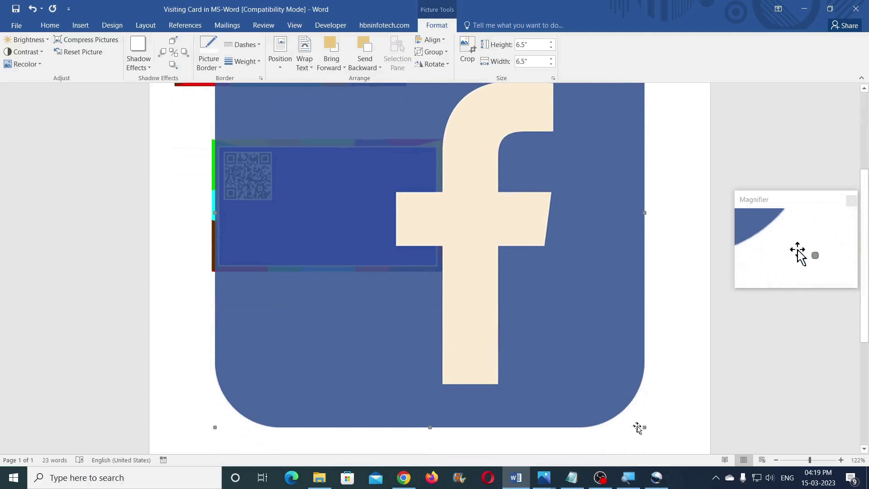
left_click_drag(644, 427, 342, 178)
left_click_drag(315, 134, 358, 256)
left_click_drag(439, 302, 309, 168)
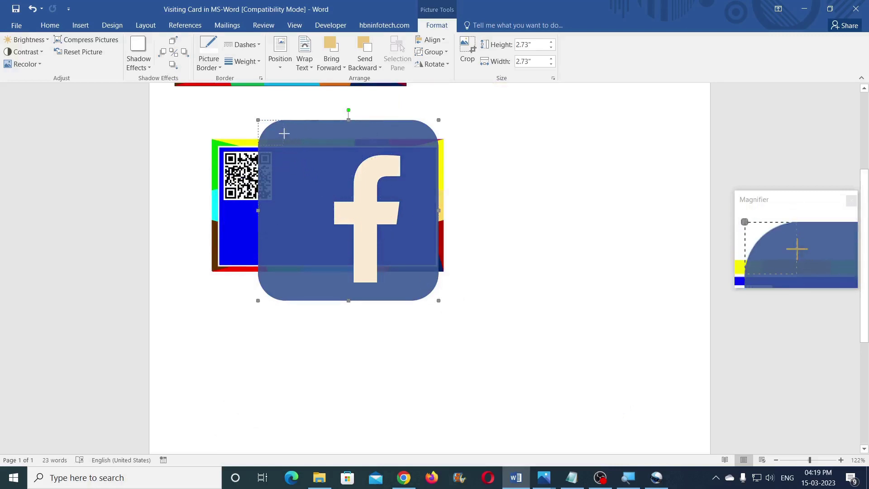
left_click_drag(285, 133, 284, 145)
scroll(316, 187, "up", 2)
left_click_drag(280, 232, 243, 315)
Step: Set the Facebook icon to 0.2 by 0.2 inches and nudge it into place
left_click(199, 135)
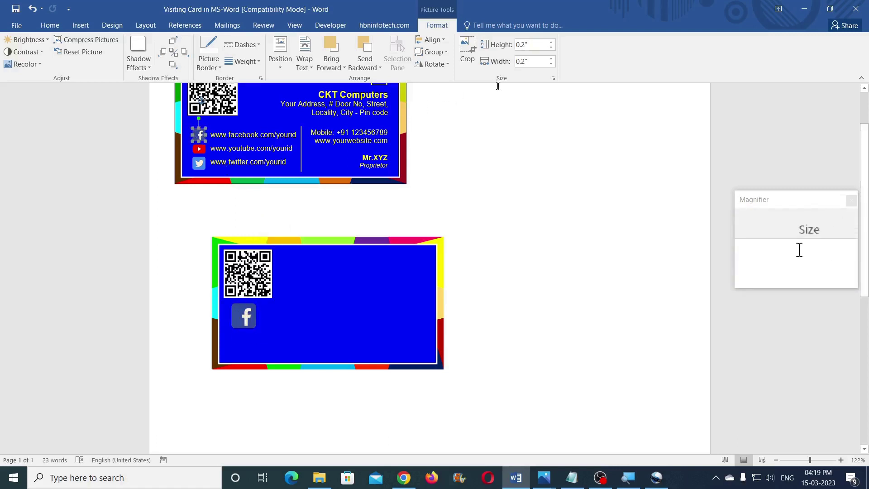
left_click(255, 308)
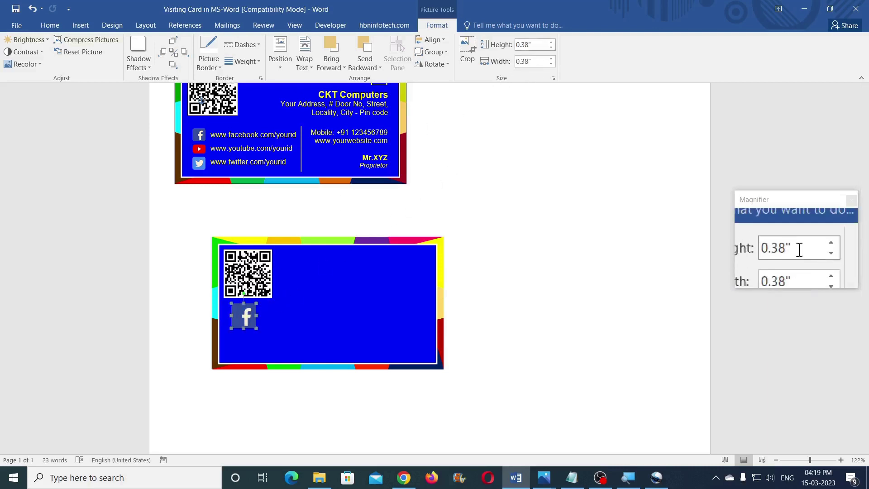
type("0.2")
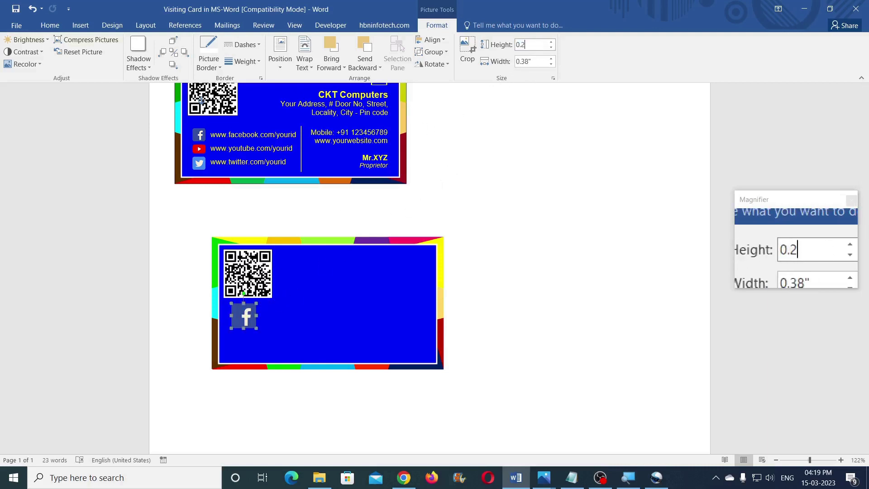
left_click(540, 62)
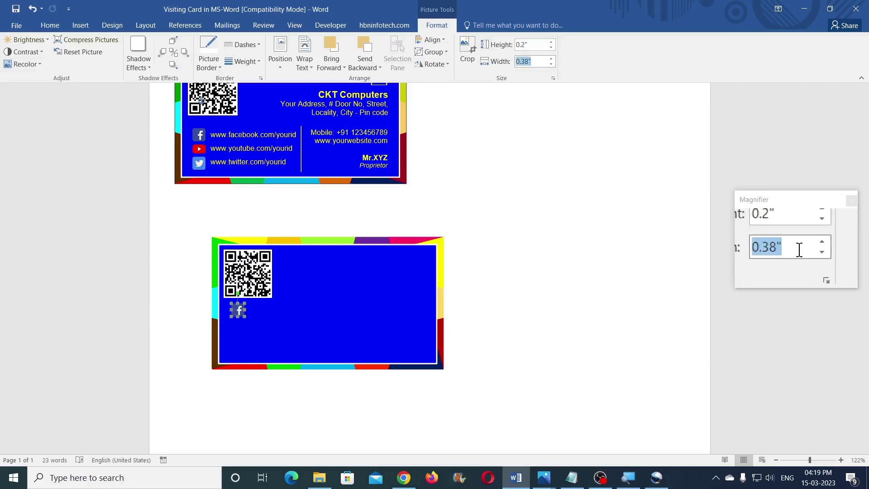
type("0")
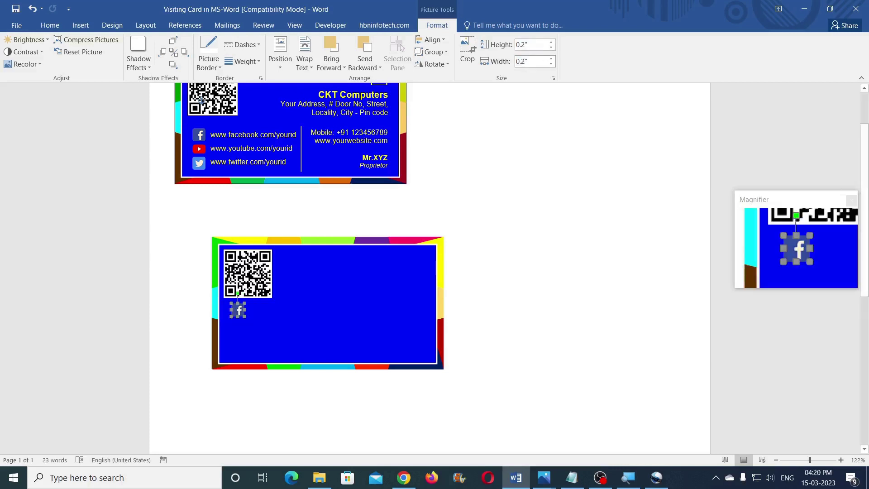
key("Return")
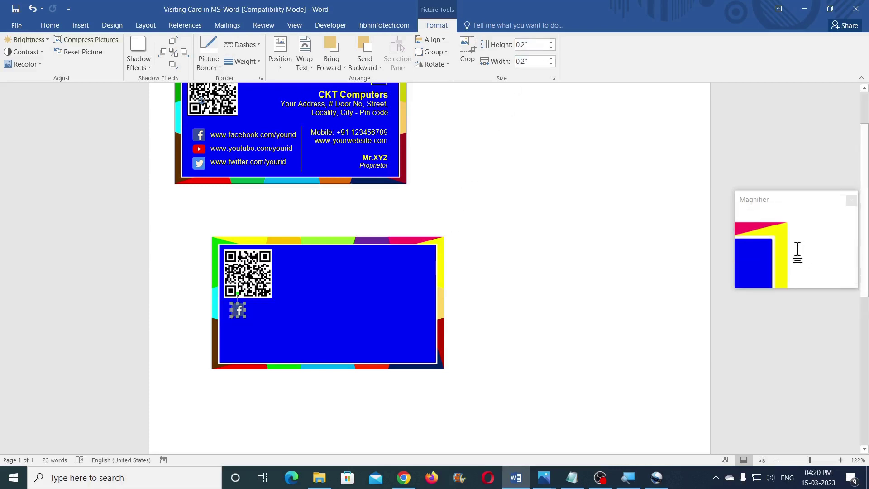
key("Left")
key("Left")
key("Left")
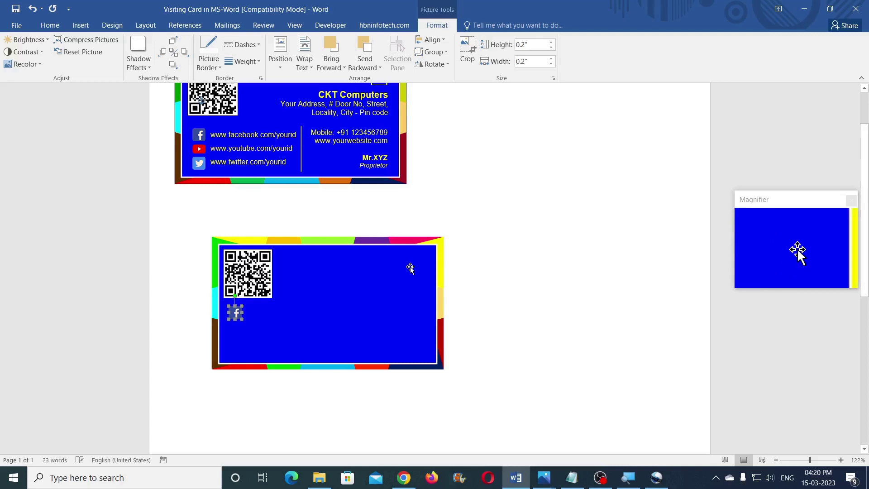
left_click(465, 184)
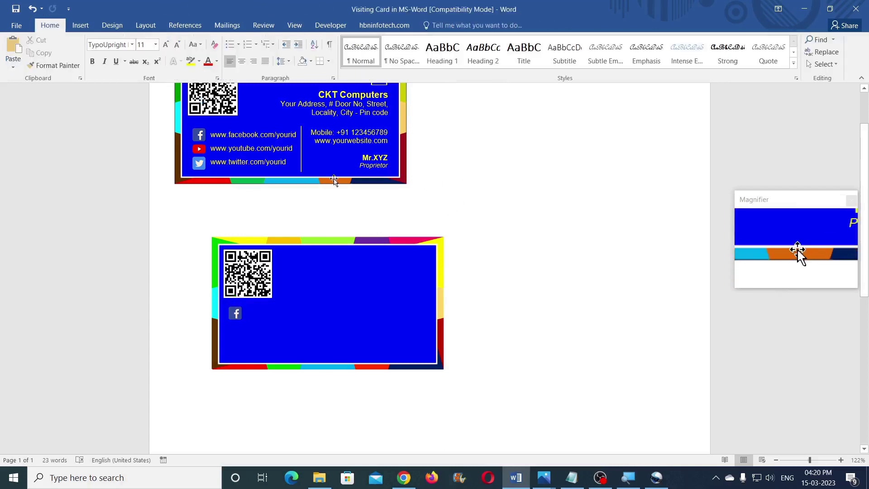
Step: Insert the YouTube image and float it in front of the text
left_click(80, 26)
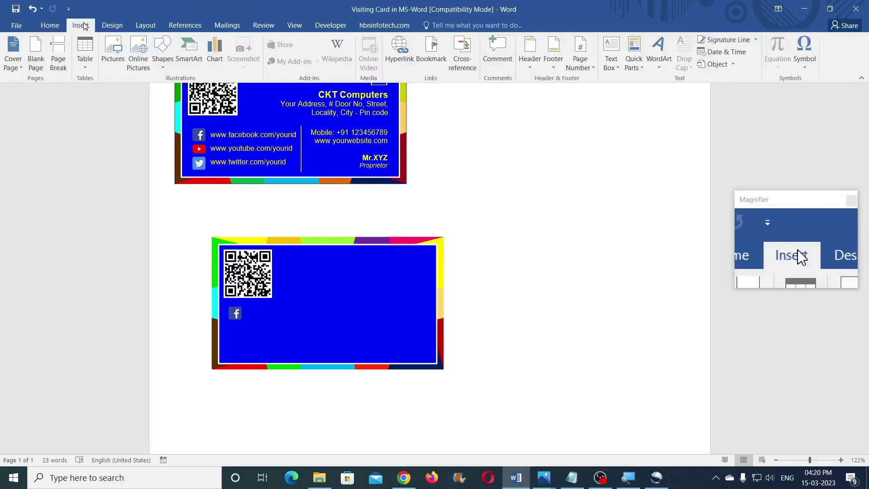
left_click(122, 66)
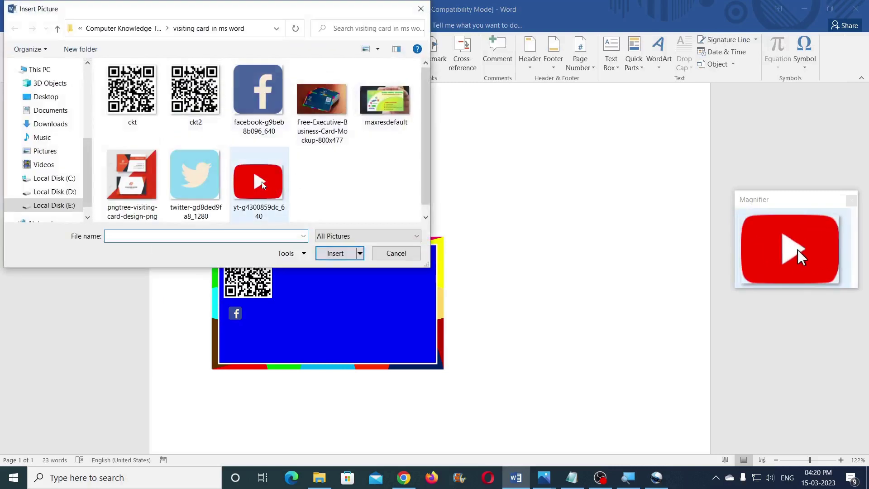
left_click(262, 183)
left_click(335, 254)
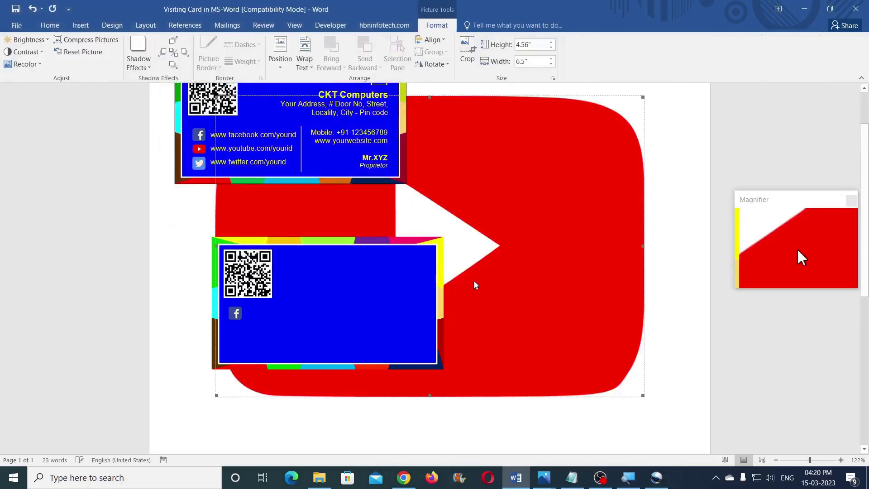
left_click(305, 59)
left_click(316, 157)
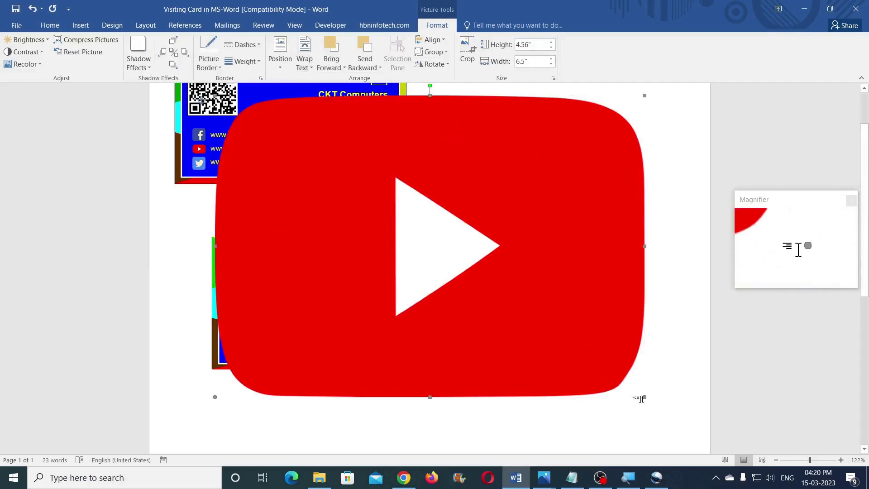
Step: Set the YouTube icon's width to 0.2 inches and position it below the Facebook icon
left_click(537, 61)
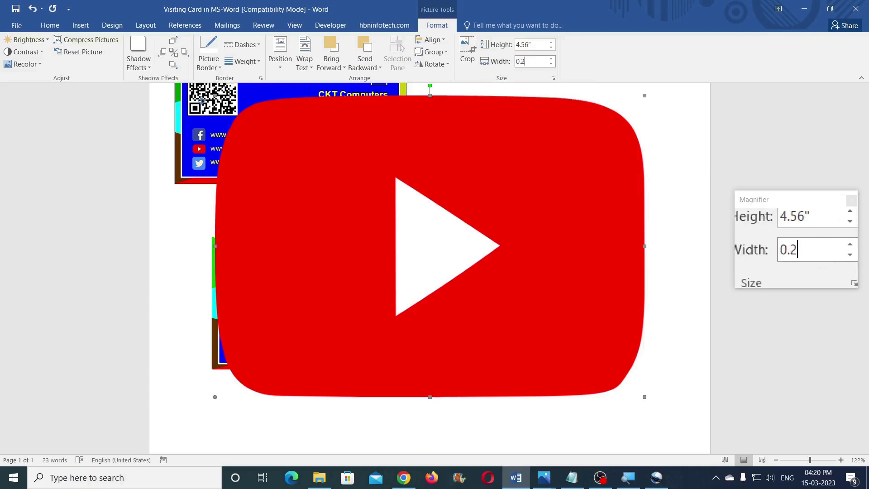
key("Return")
left_click_drag(217, 118, 237, 328)
key("Up")
key("Left")
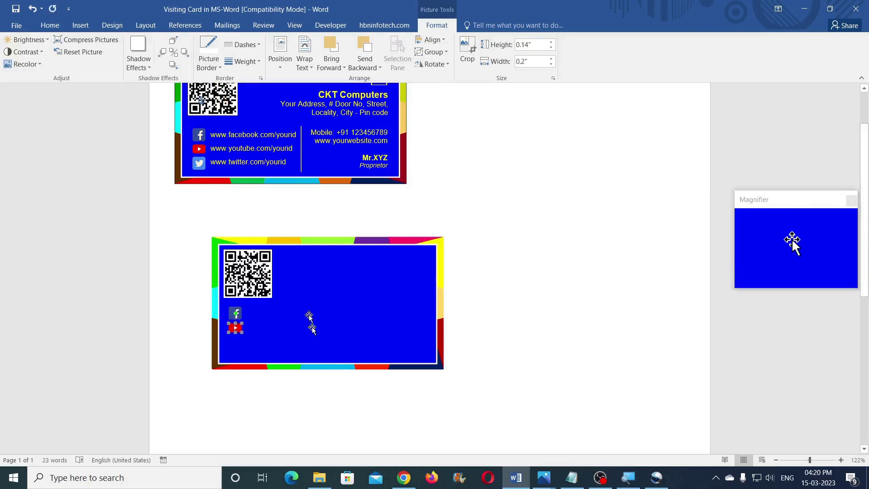
left_click(81, 25)
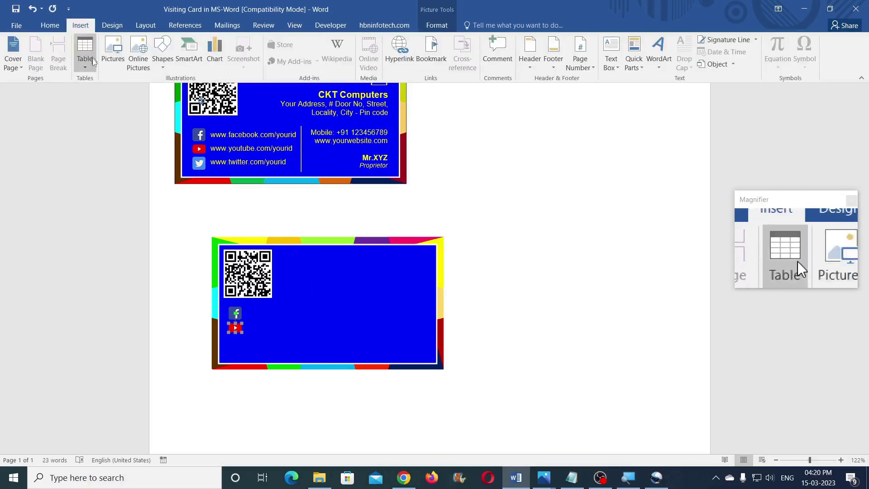
Step: Insert the Twitter icon in front of text at 0.2 inches, below the YouTube icon
left_click(113, 50)
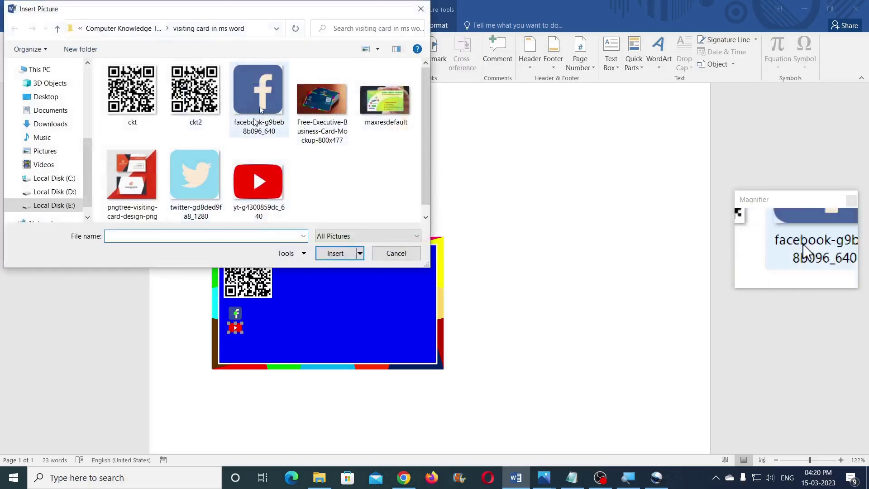
double_click(195, 174)
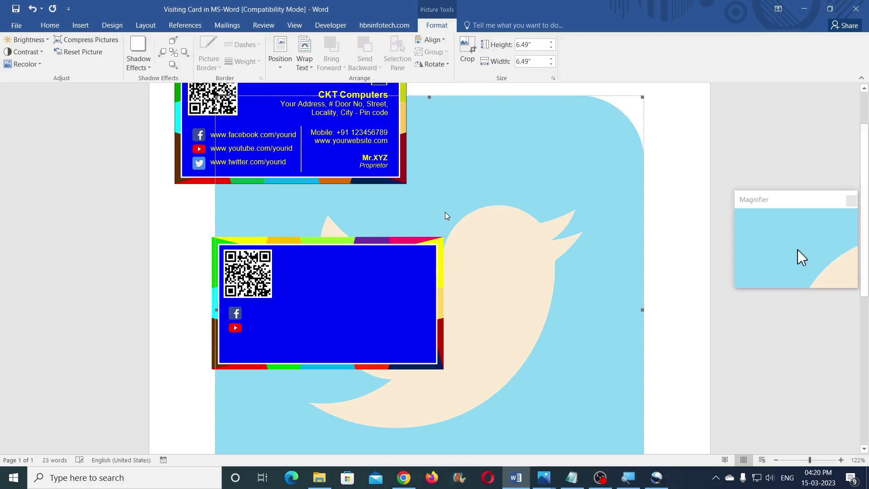
left_click(310, 64)
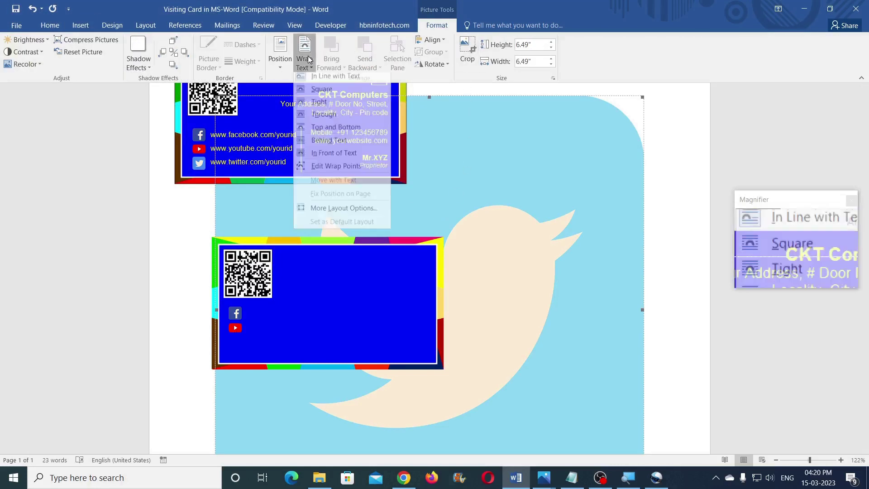
left_click(322, 156)
left_click(533, 44)
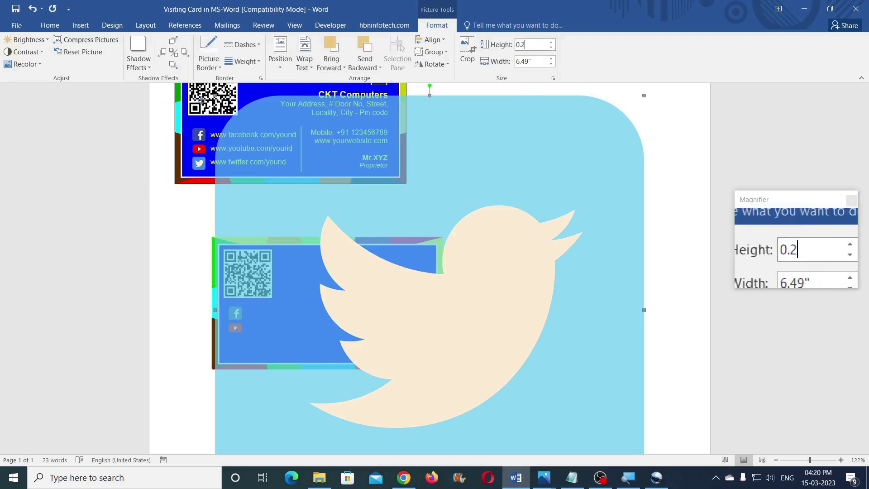
left_click(533, 61)
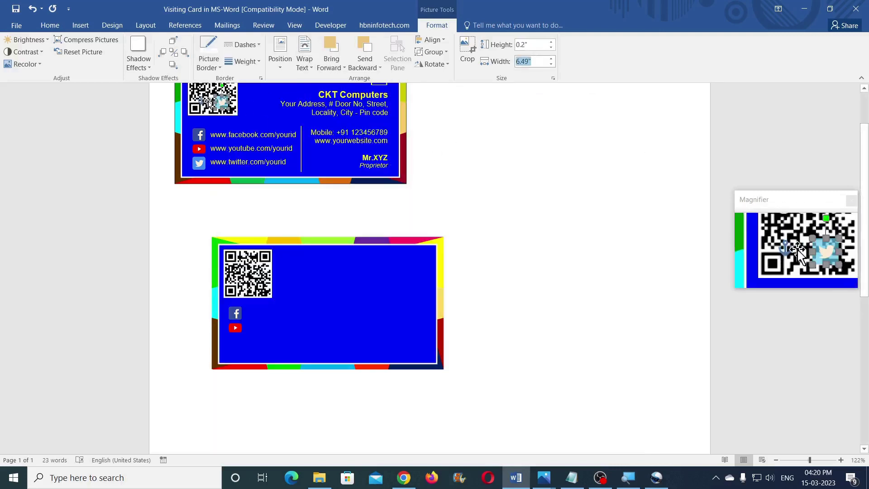
left_click_drag(222, 104, 235, 343)
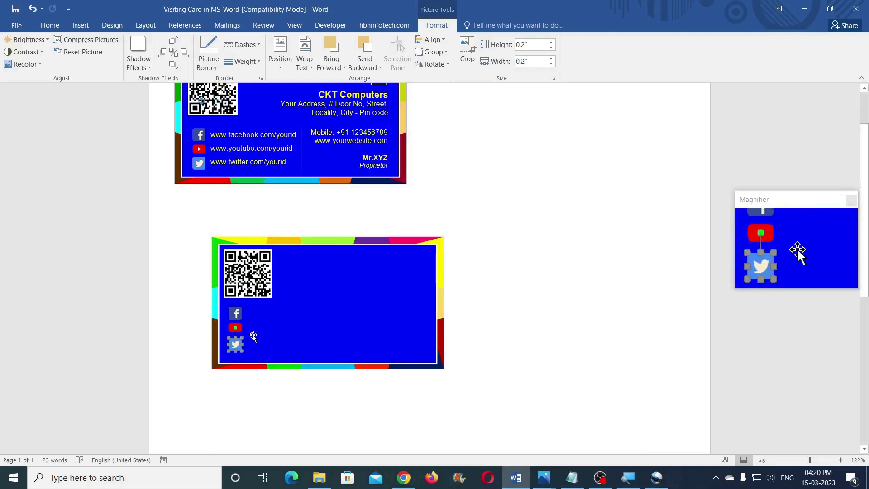
left_click(237, 313, "shift")
Step: Align the Facebook, YouTube and Twitter icons left and distribute them vertically
left_click(237, 329, "shift")
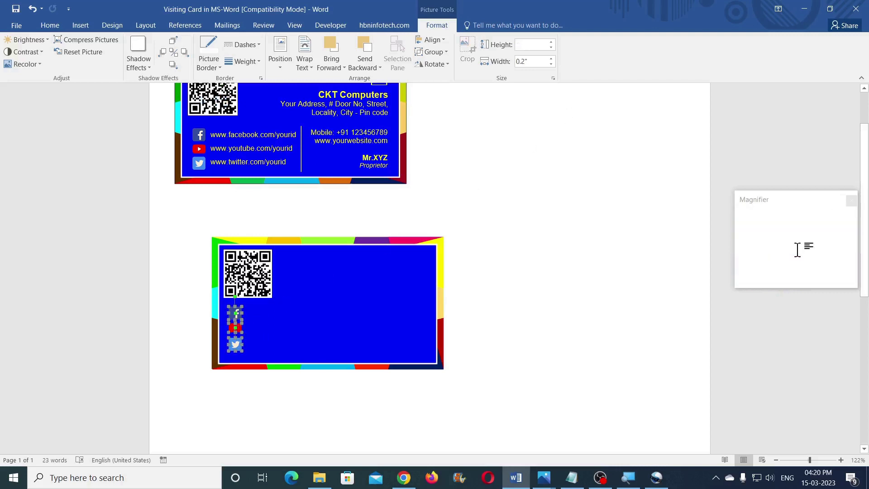
left_click(438, 47)
left_click(441, 53)
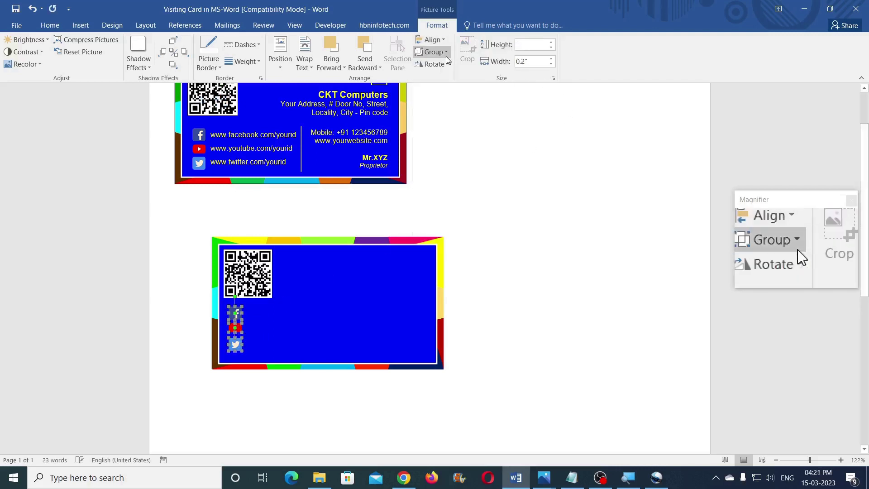
left_click(436, 40)
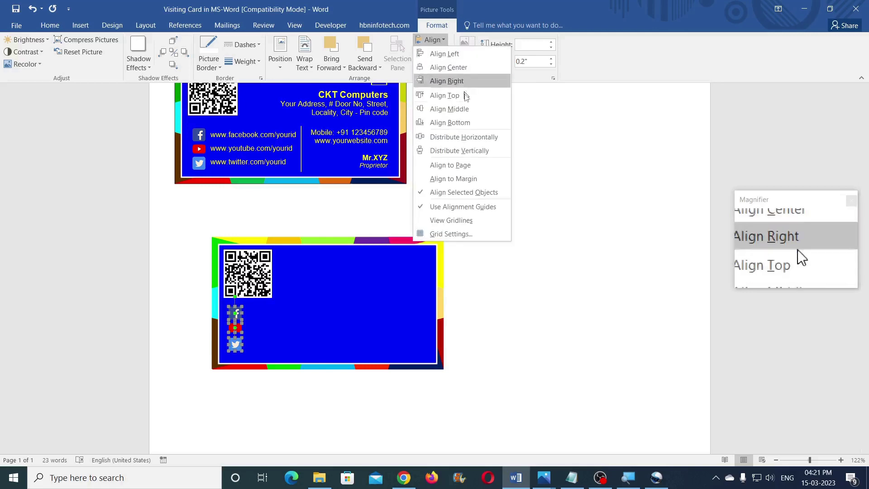
left_click(470, 151)
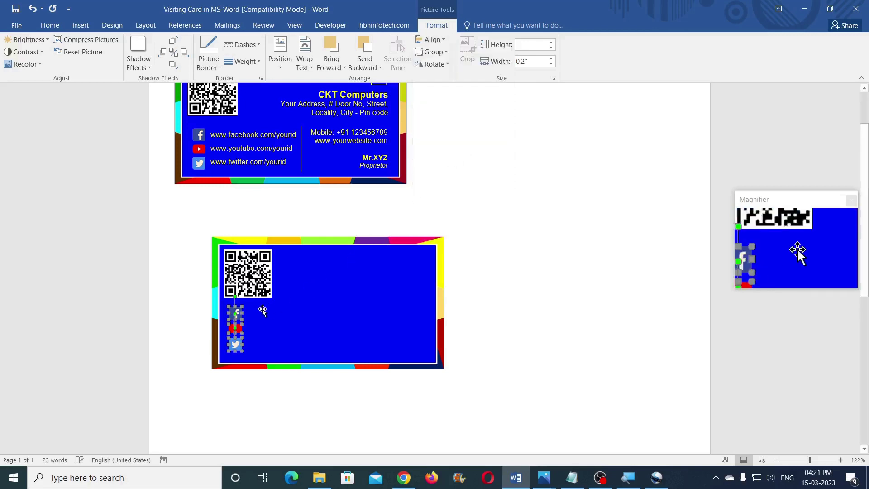
left_click(493, 320)
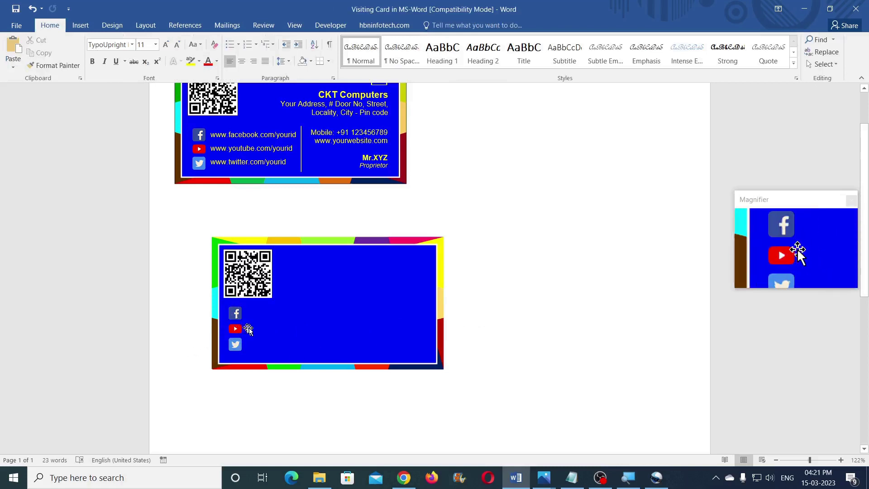
scroll(311, 341, "up", 1)
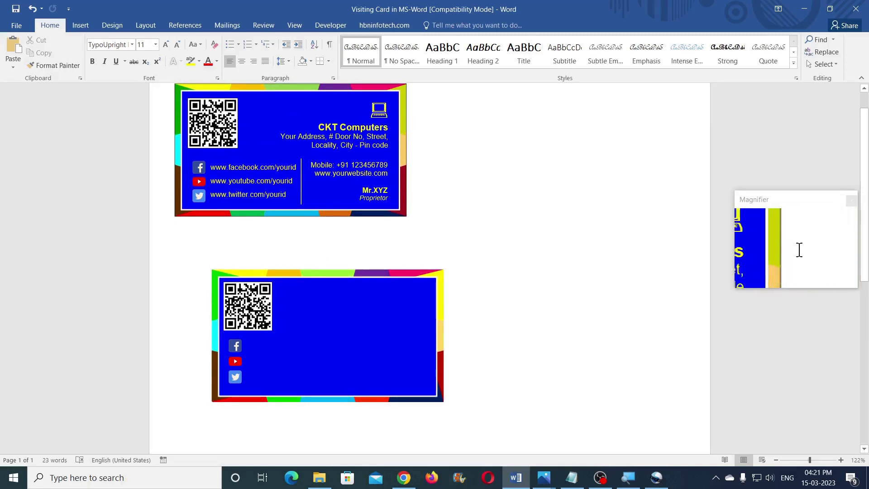
left_click(82, 28)
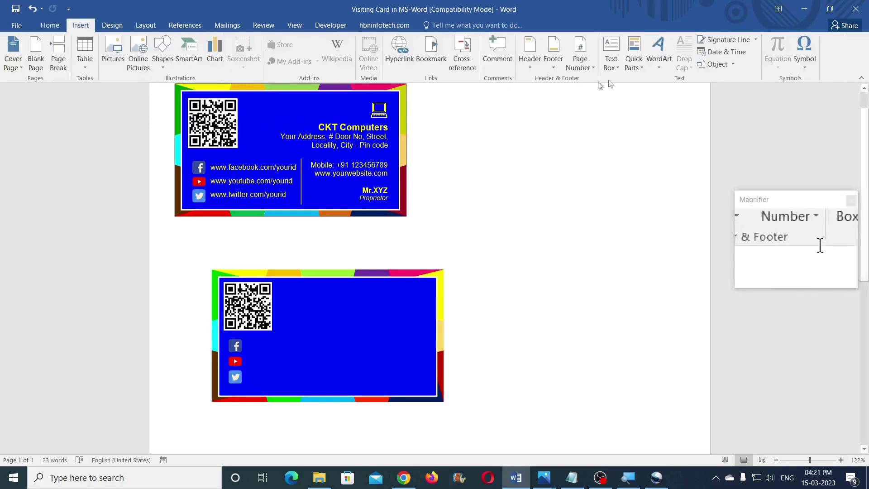
Step: Draw a text box at the second card's top right with no fill and no outline
left_click(618, 67)
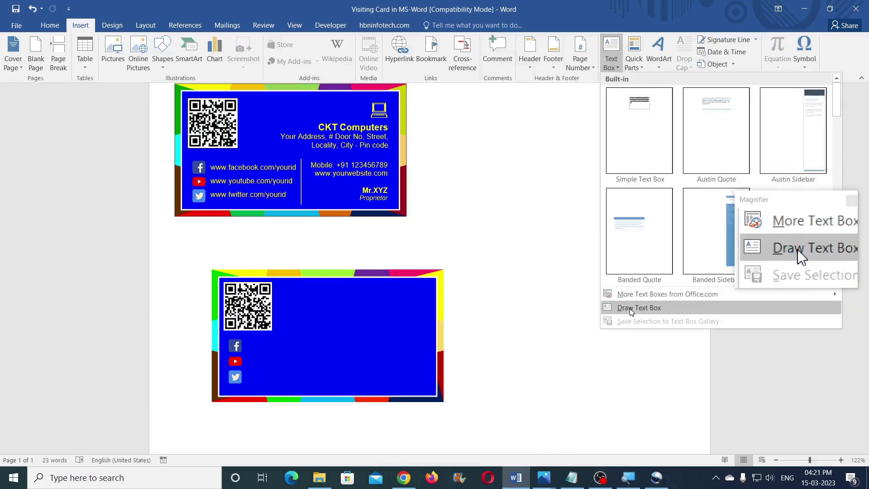
left_click(638, 307)
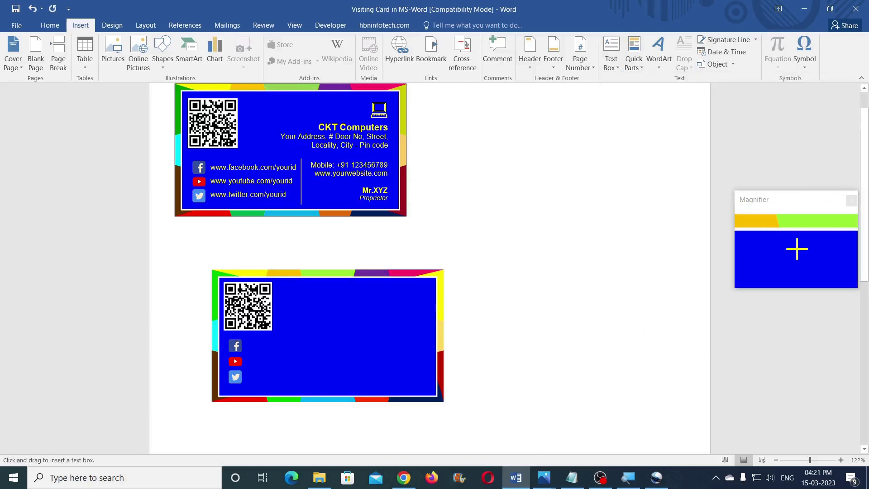
left_click_drag(301, 285, 430, 330)
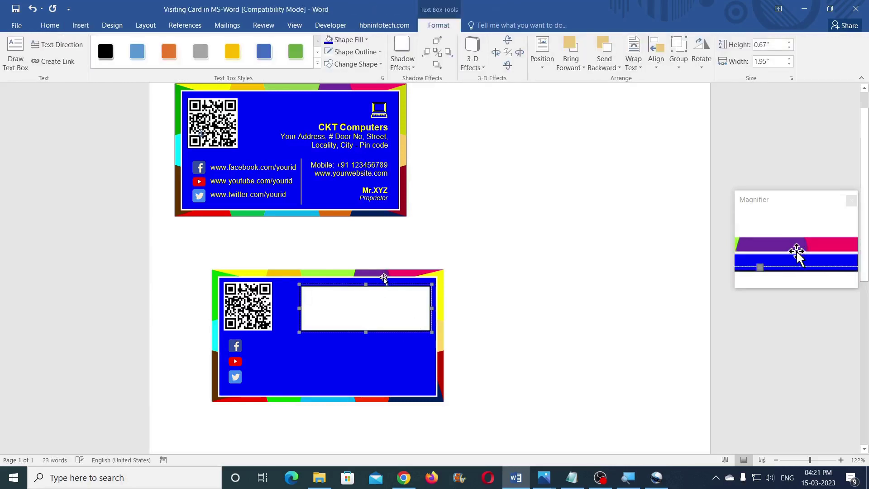
left_click(357, 43)
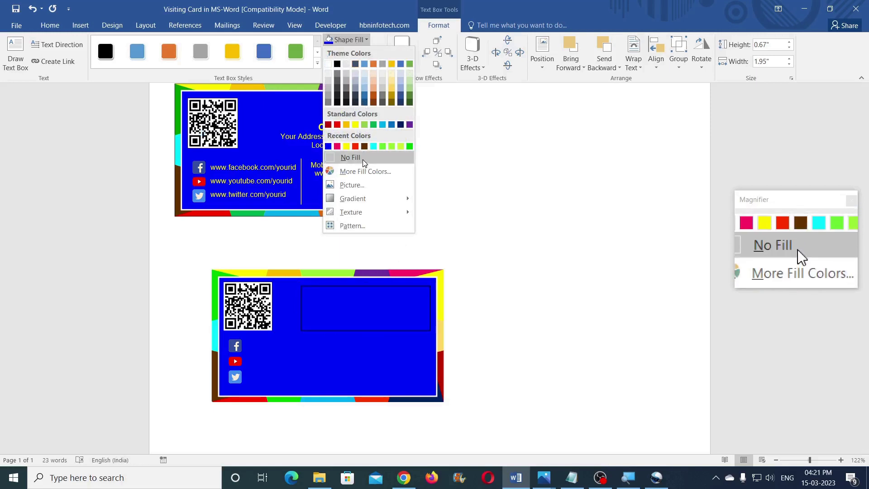
left_click(362, 159)
left_click(357, 51)
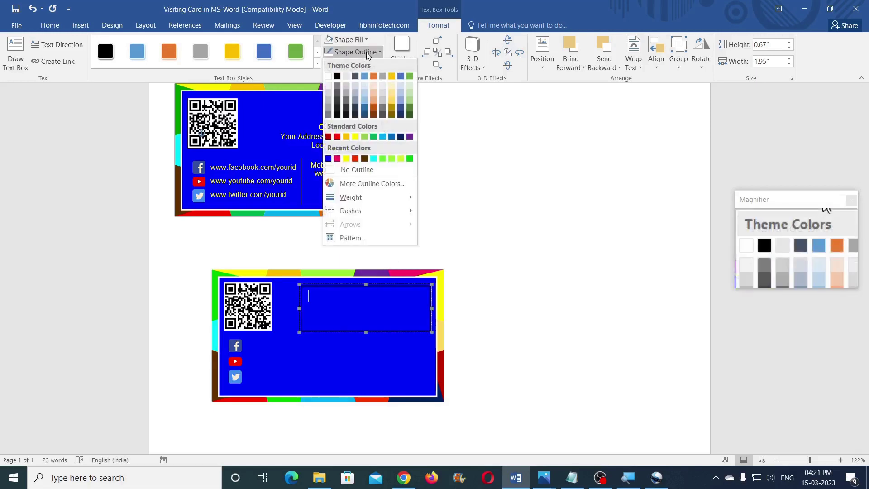
left_click(363, 170)
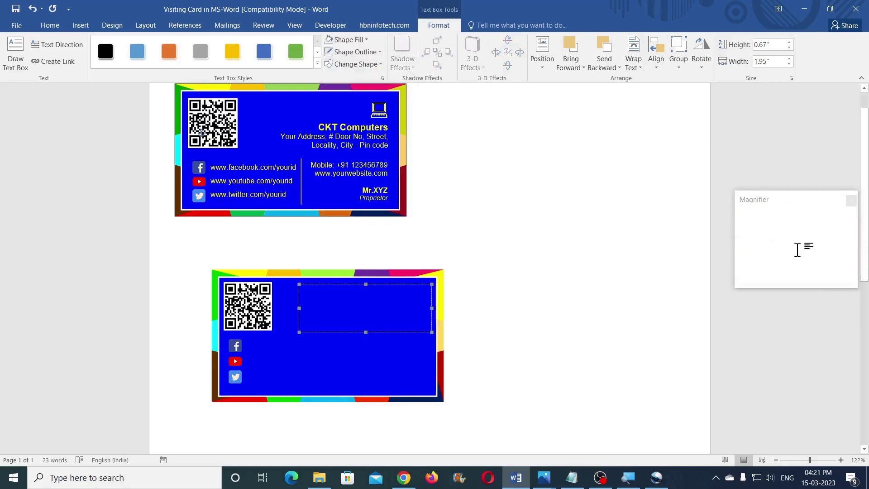
Step: Make the text box's font colour yellow and right-align it
left_click(50, 25)
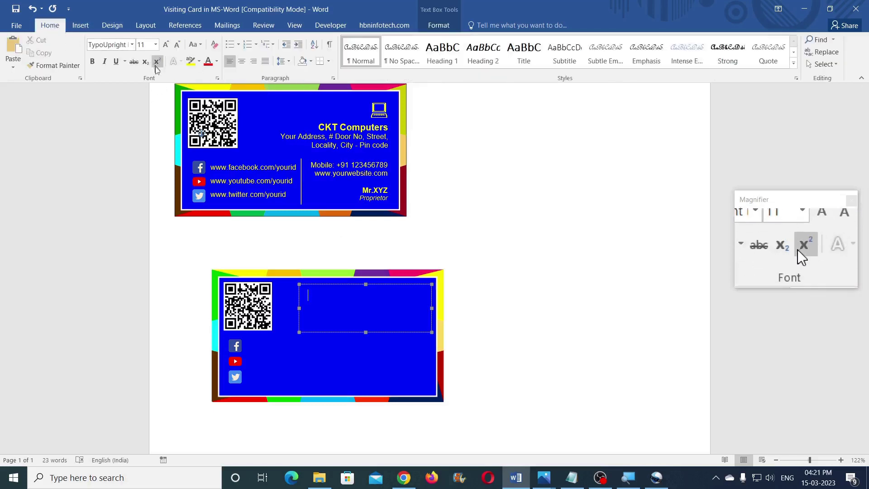
left_click(217, 61)
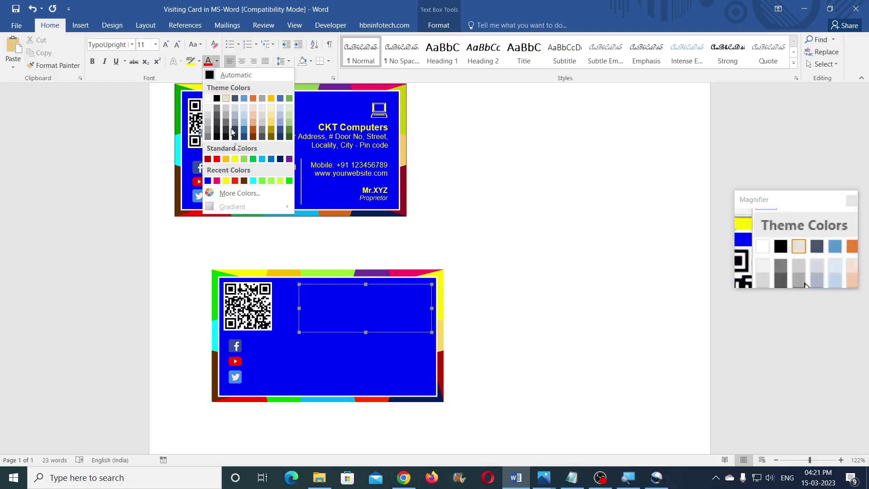
left_click(226, 181)
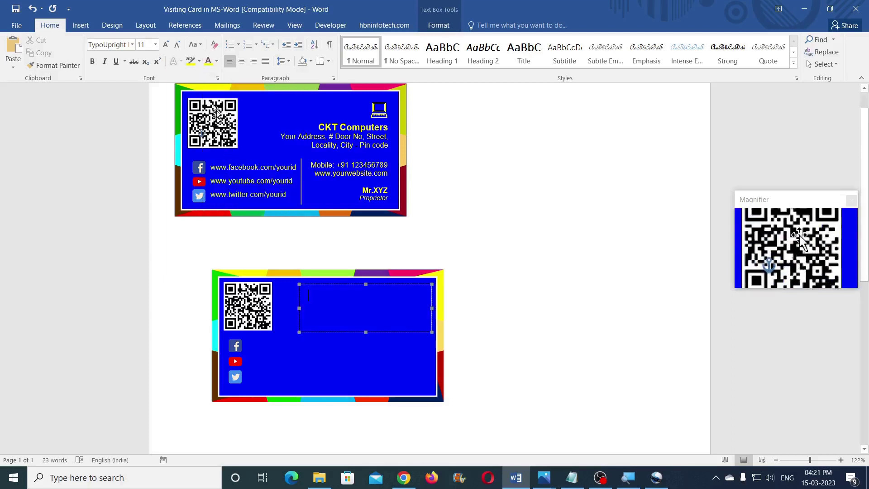
left_click(253, 61)
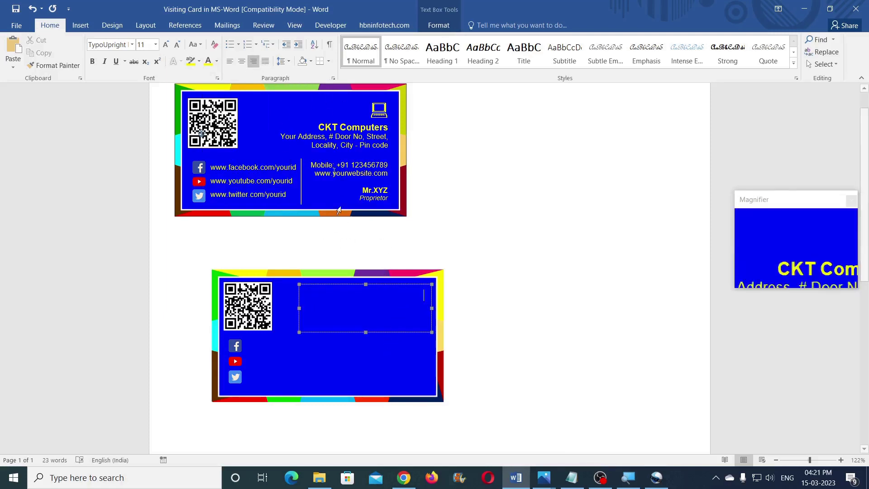
Step: Set the text box paragraph to 0 pt spacing after and Single line spacing
left_click(333, 79)
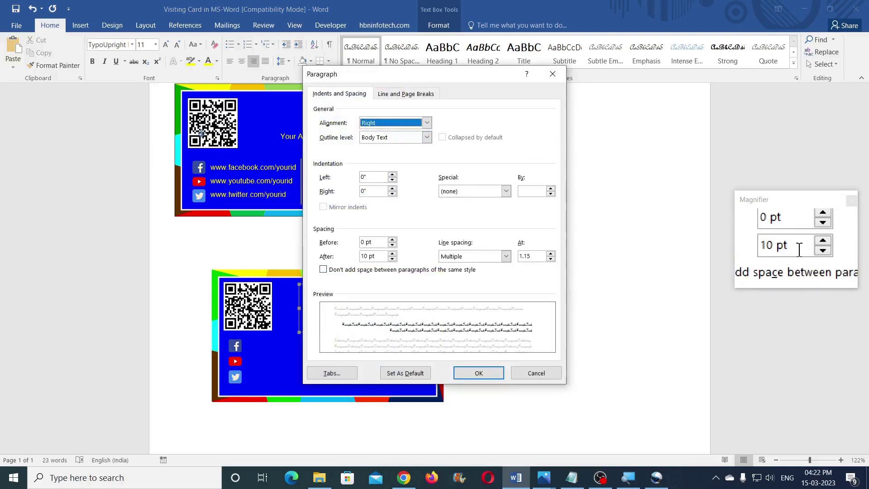
left_click_drag(374, 256, 365, 256)
type("0")
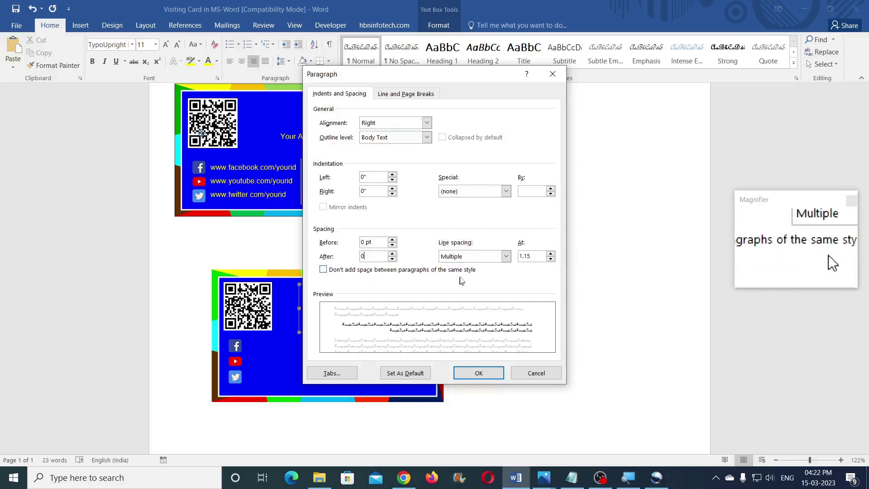
left_click(471, 256)
left_click(461, 267)
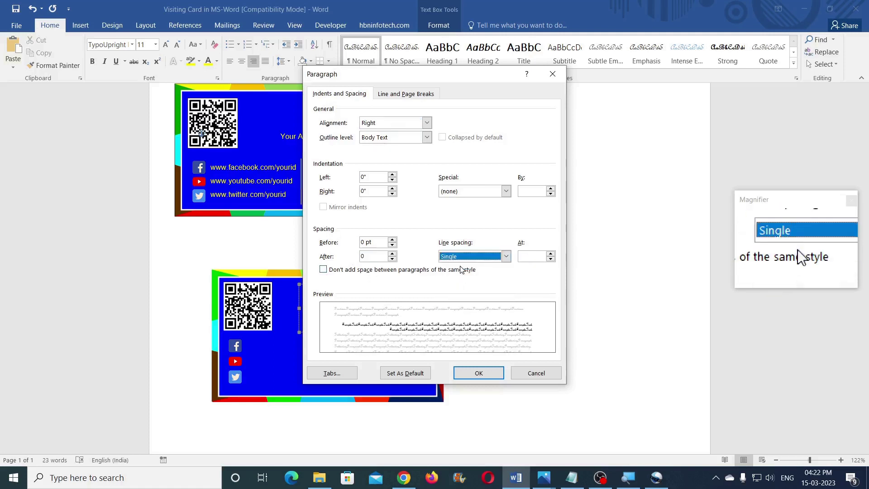
left_click(479, 372)
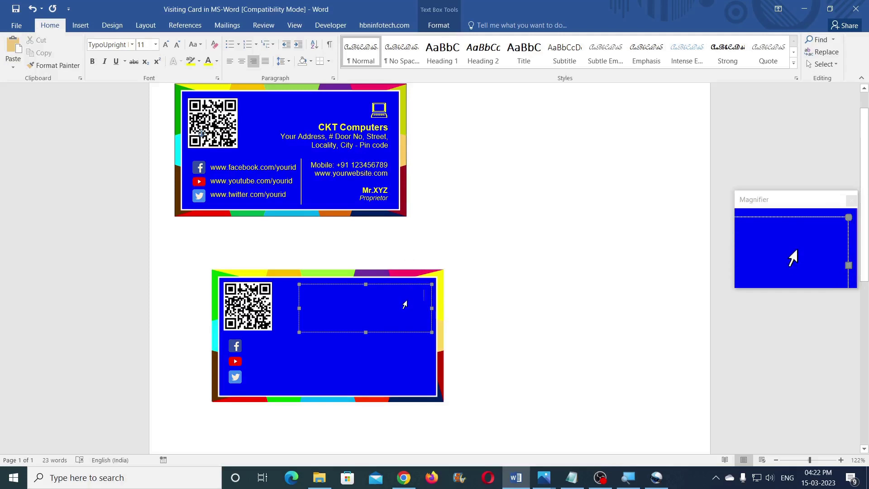
left_click(80, 26)
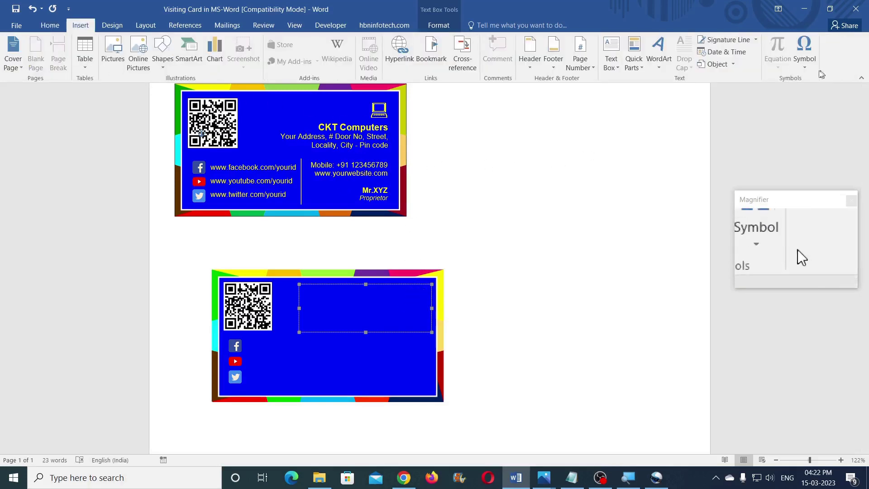
Step: Insert the Wingdings laptop symbol into the second card's text box
left_click(805, 67)
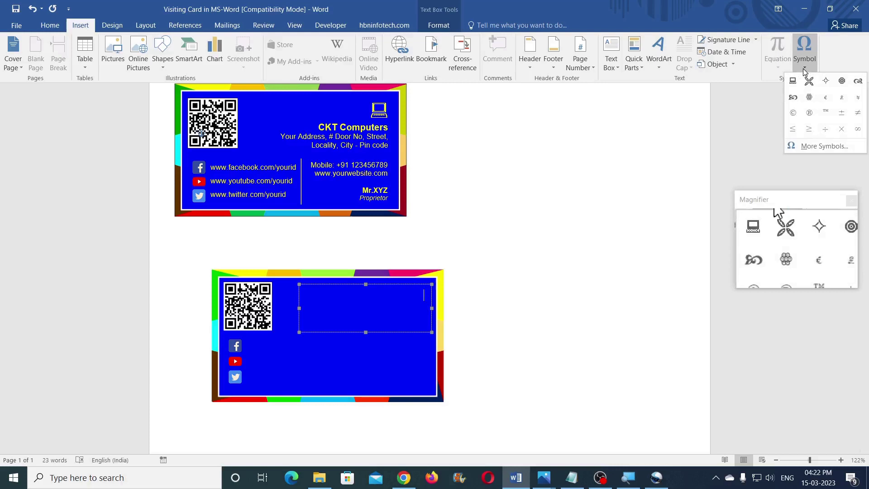
left_click(801, 146)
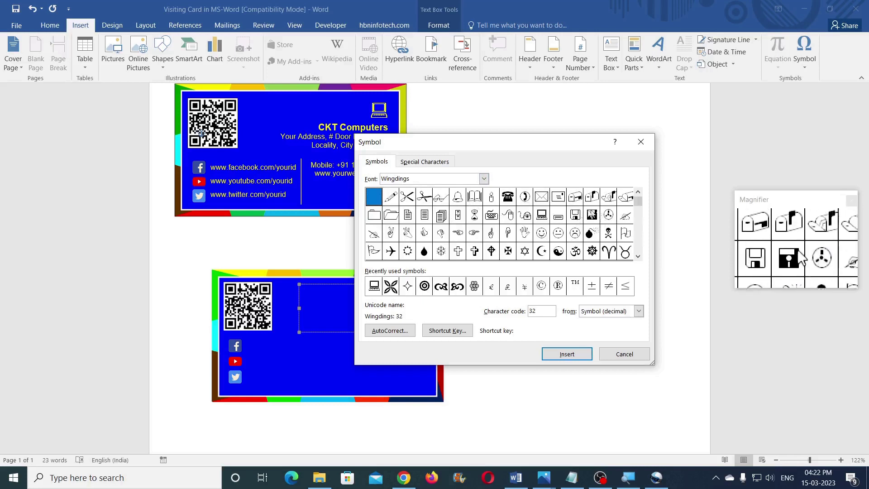
left_click(541, 215)
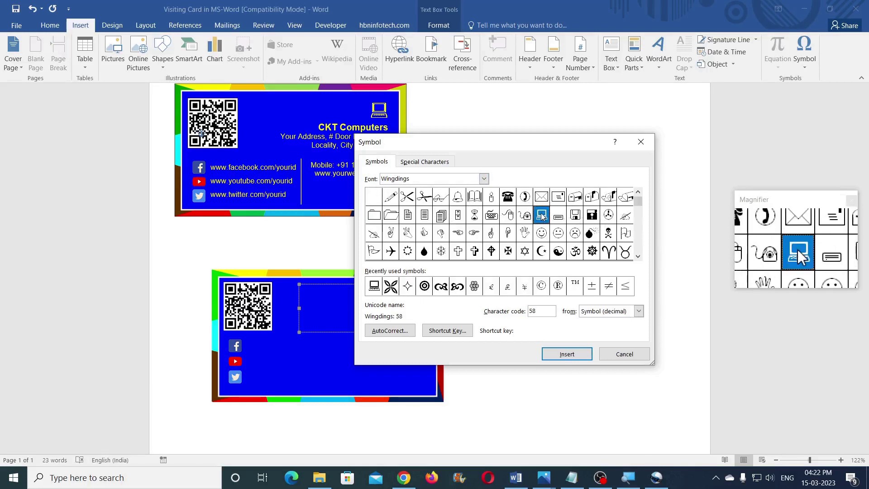
left_click(571, 354)
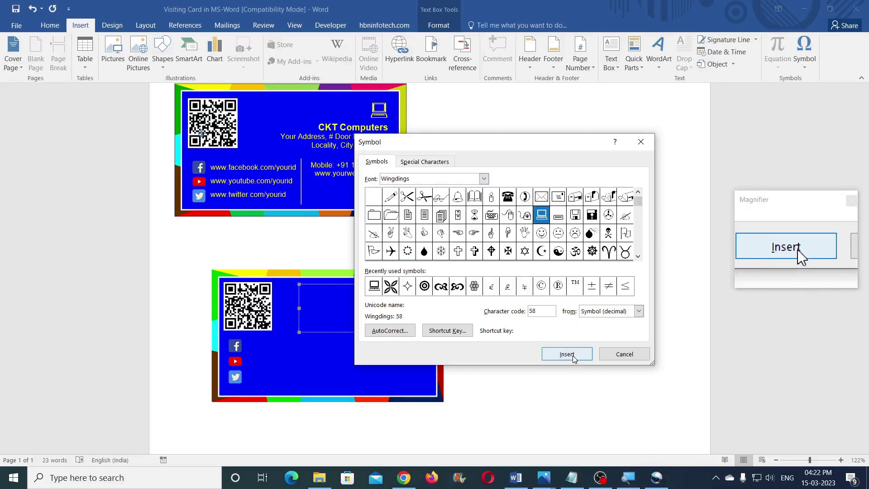
left_click(624, 354)
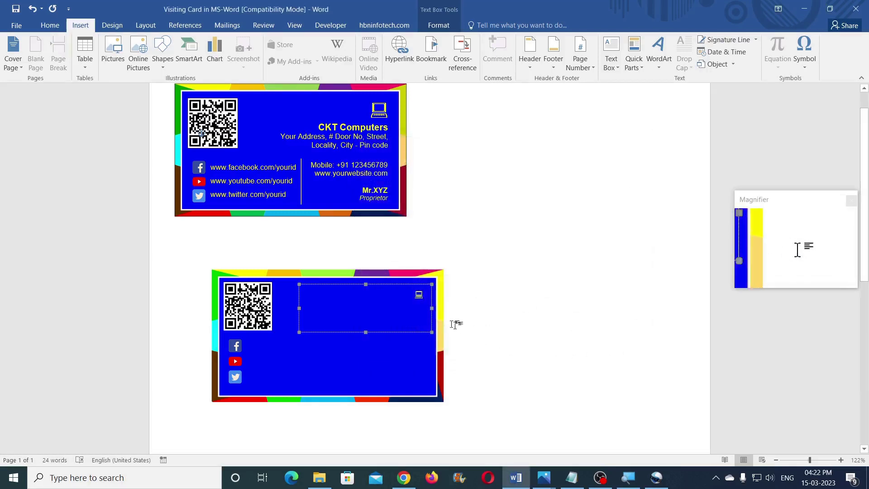
Step: Colour the laptop symbol gold
left_click_drag(424, 295, 413, 295)
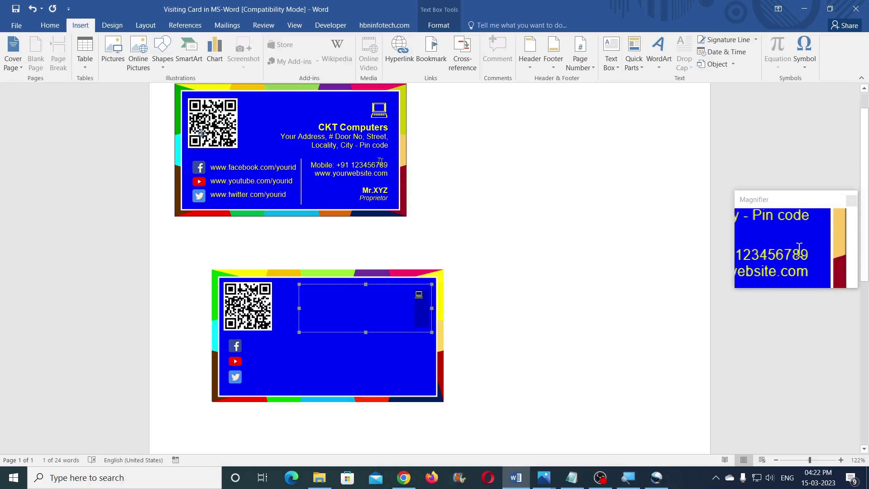
left_click(51, 26)
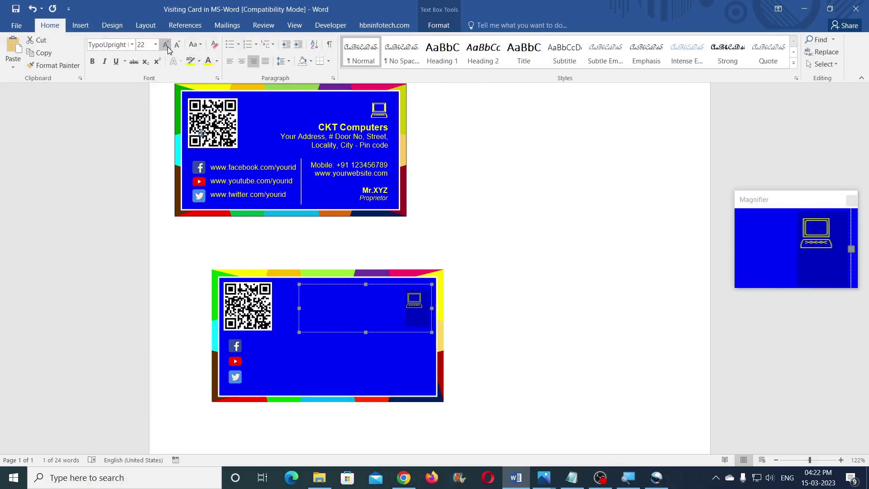
left_click(408, 308)
double_click(424, 297)
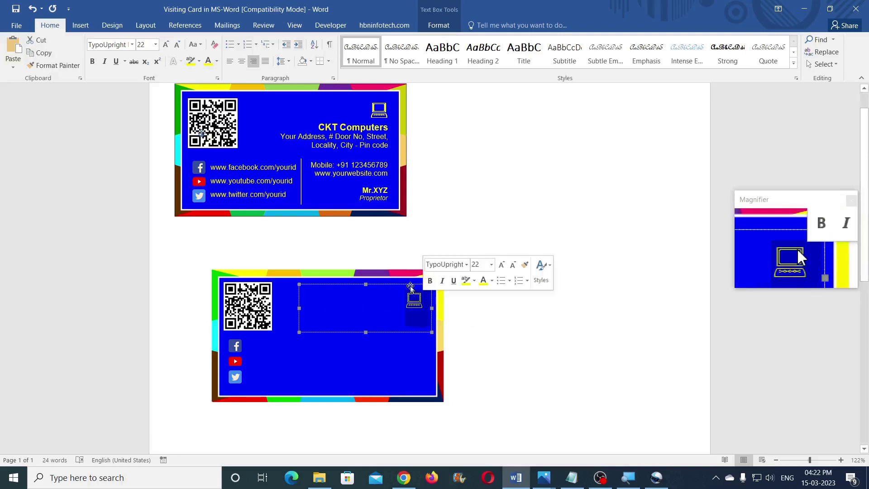
left_click(216, 61)
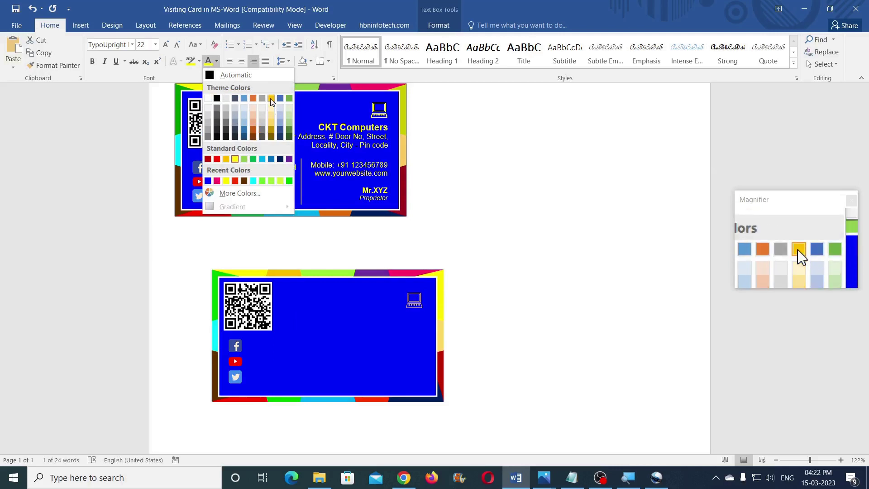
left_click(272, 99)
left_click(216, 62)
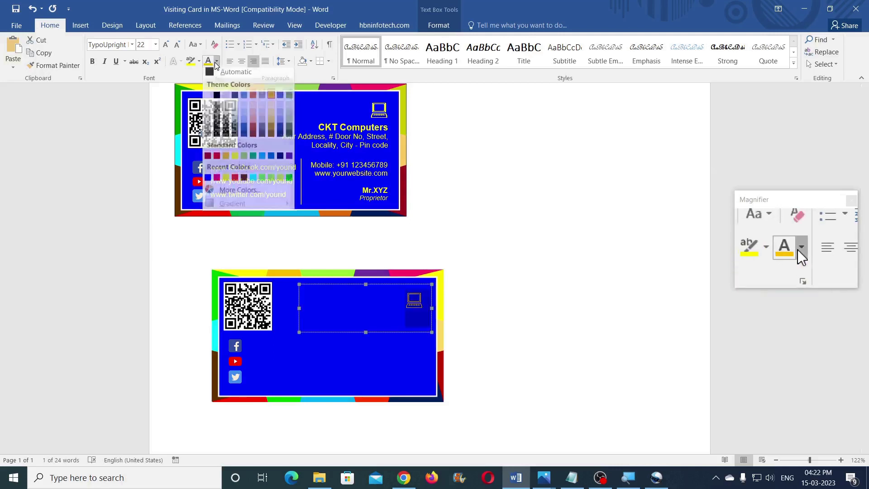
left_click(235, 159)
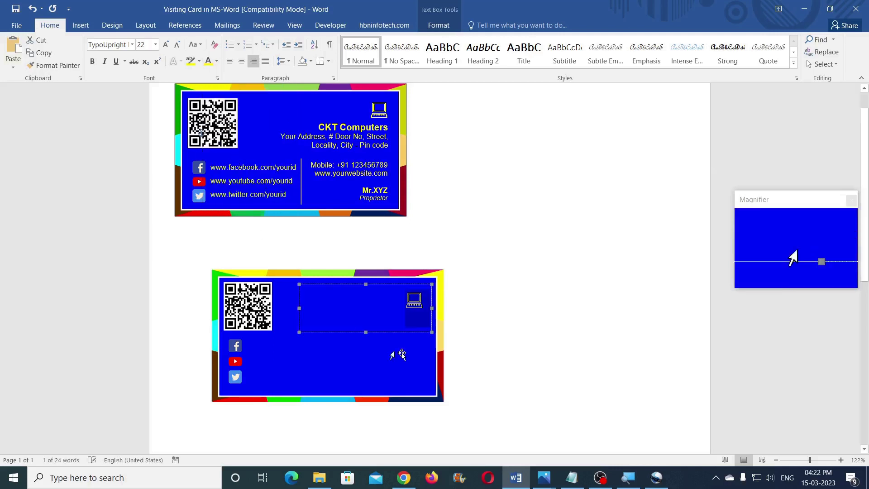
left_click(319, 128)
Step: Copy the first card's CKT Computers name and address below the laptop symbol on the second card
left_click_drag(319, 128, 388, 145)
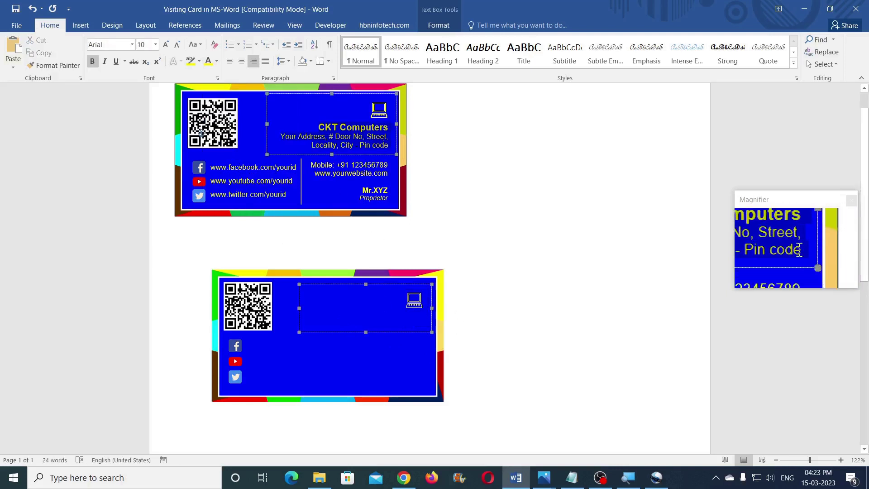
right_click(373, 142)
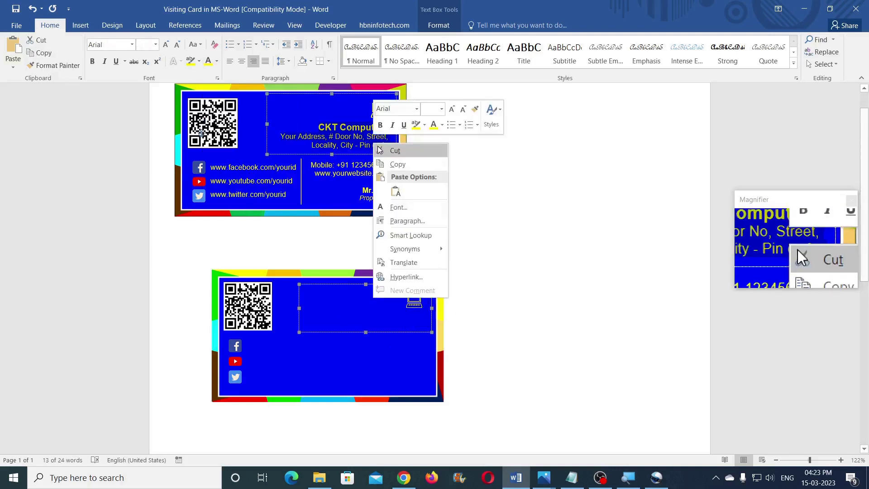
left_click(393, 165)
left_click(424, 312)
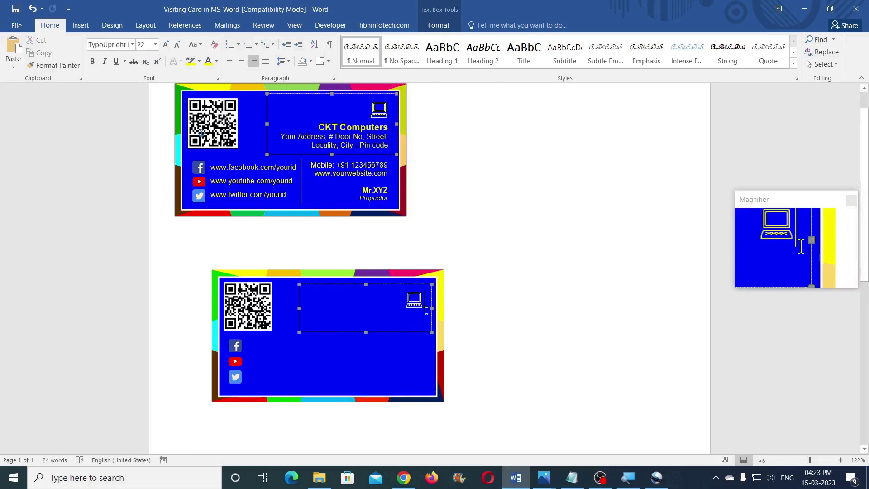
key("Return")
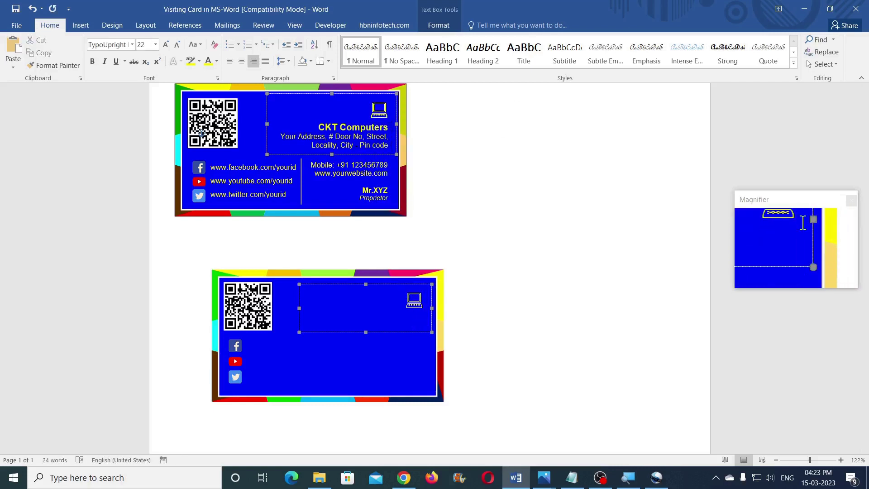
key("ctrl+v")
left_click_drag(366, 332, 366, 341)
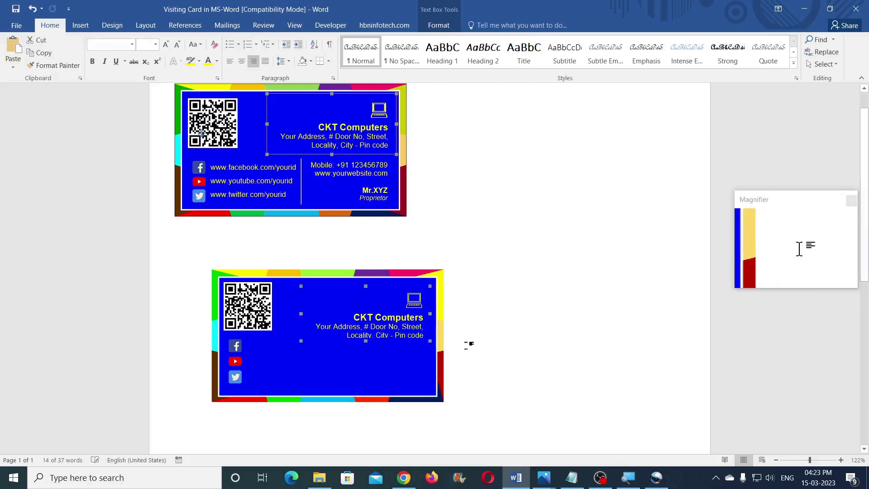
Step: Move the header box up and right into the second card's top-right corner
left_click(379, 313)
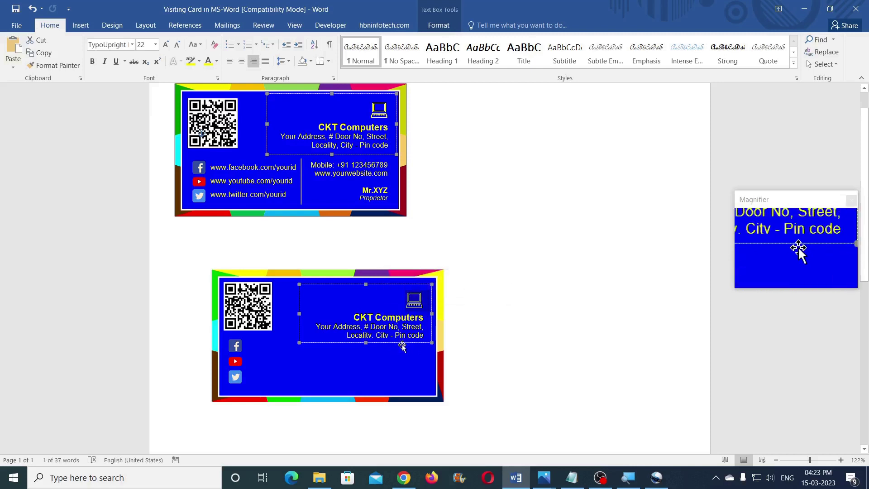
left_click_drag(402, 344, 406, 339)
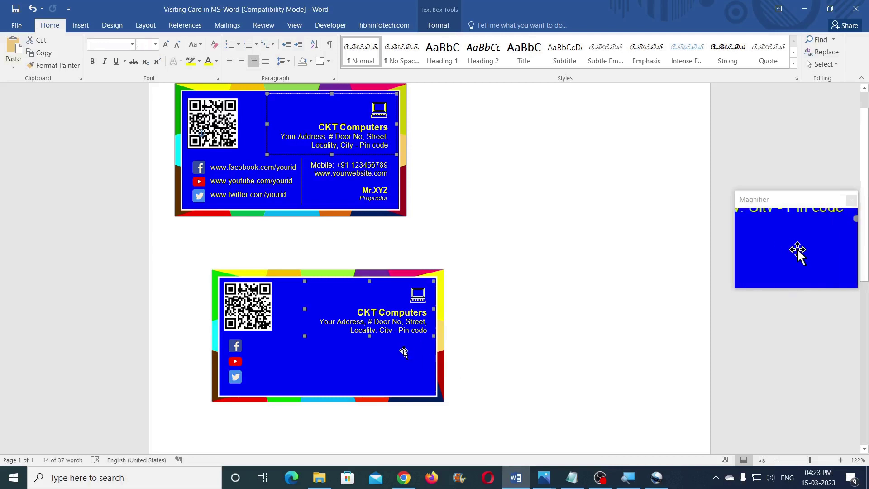
key("ctrl+Up")
key("ctrl+Up")
key("ctrl+Up")
key("ctrl+Up")
key("ctrl+Up")
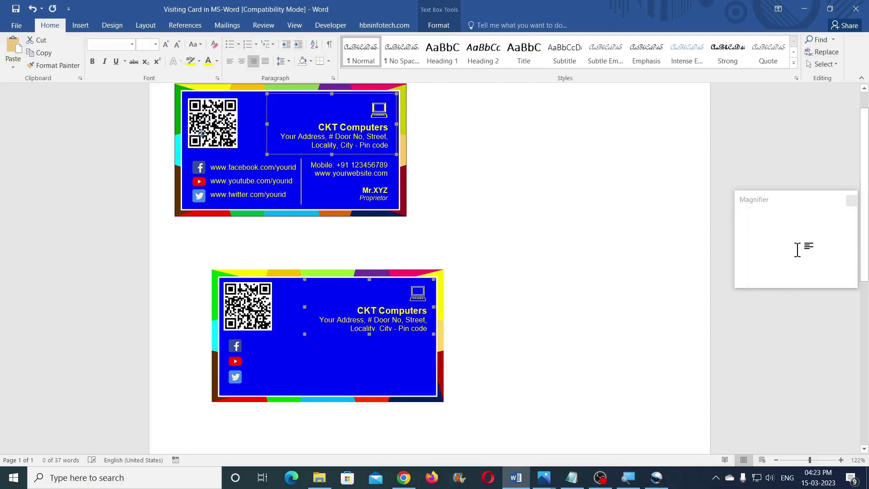
key("ctrl+Right")
key("ctrl+Right")
key("ctrl+Right")
key("ctrl+Right")
key("ctrl+Right")
key("ctrl+Right")
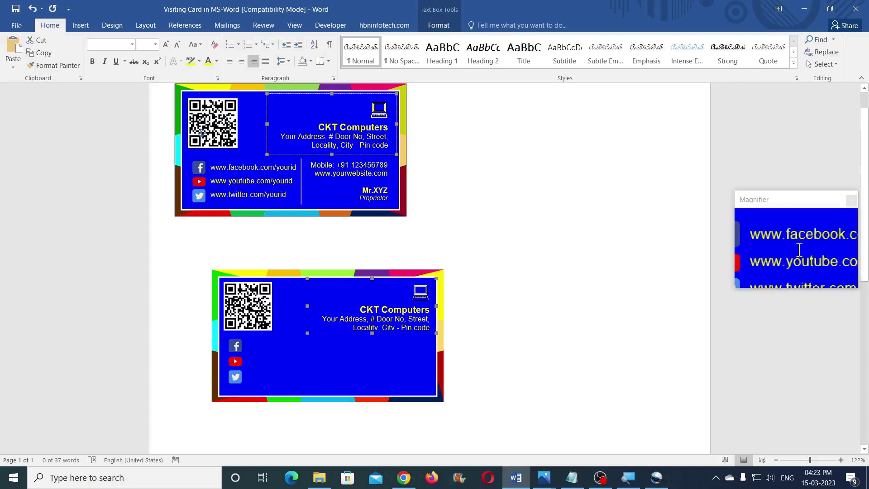
left_click(517, 245)
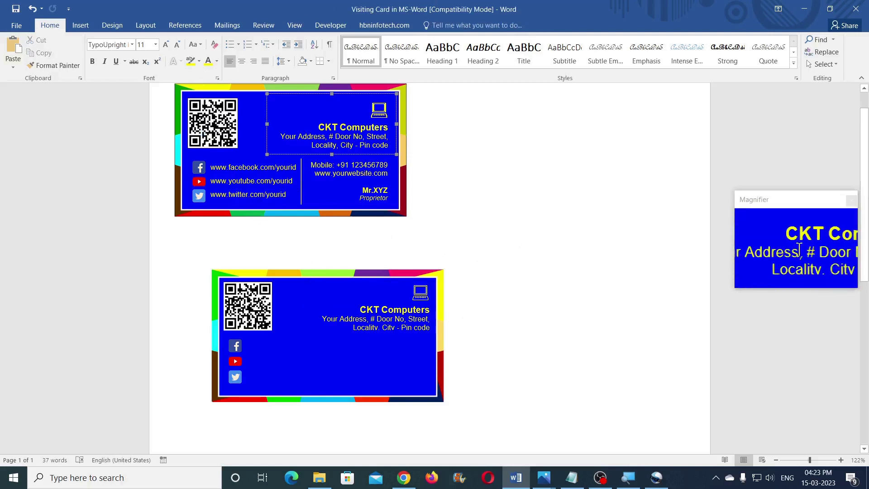
left_click(81, 25)
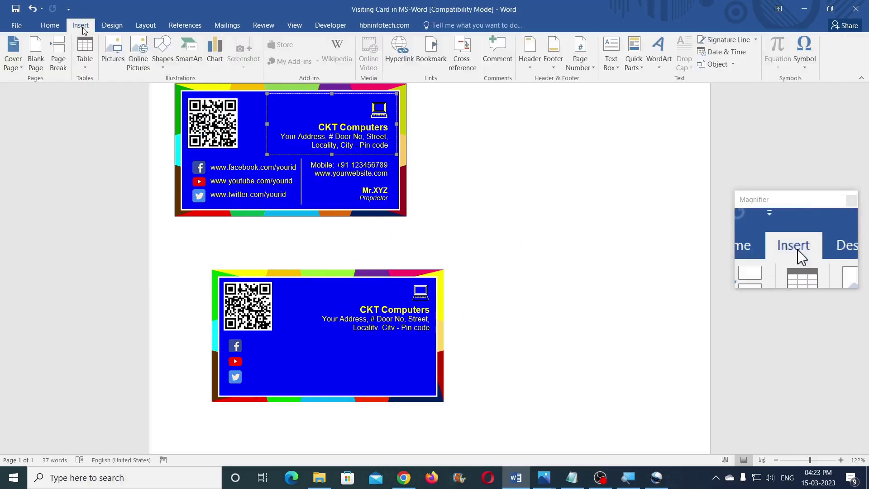
Step: Draw a white text box beside the social icons, then delete it
left_click(616, 67)
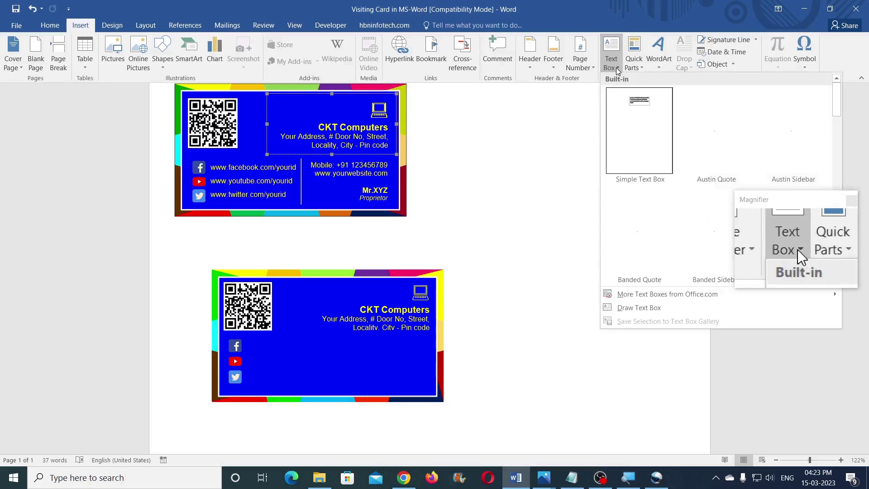
left_click(649, 309)
mouse_move(255, 346)
left_mouse_down()
mouse_move(291, 382)
mouse_move(316, 383)
left_mouse_up()
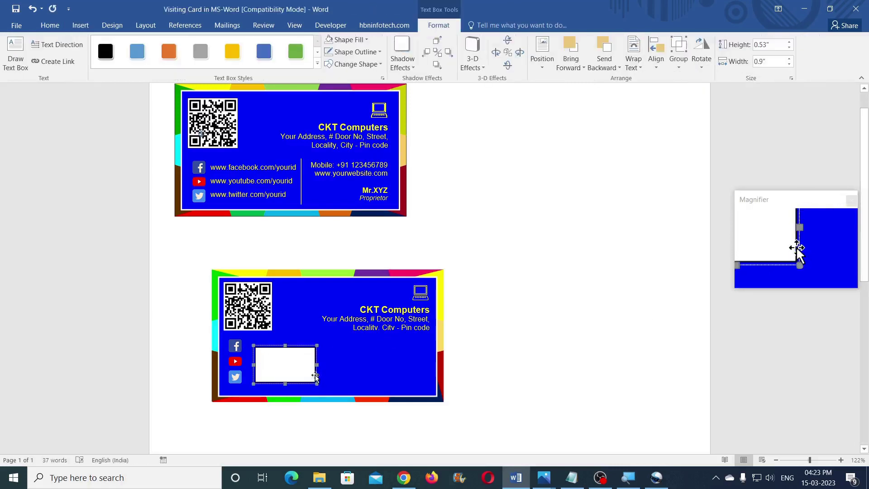
left_click(304, 346)
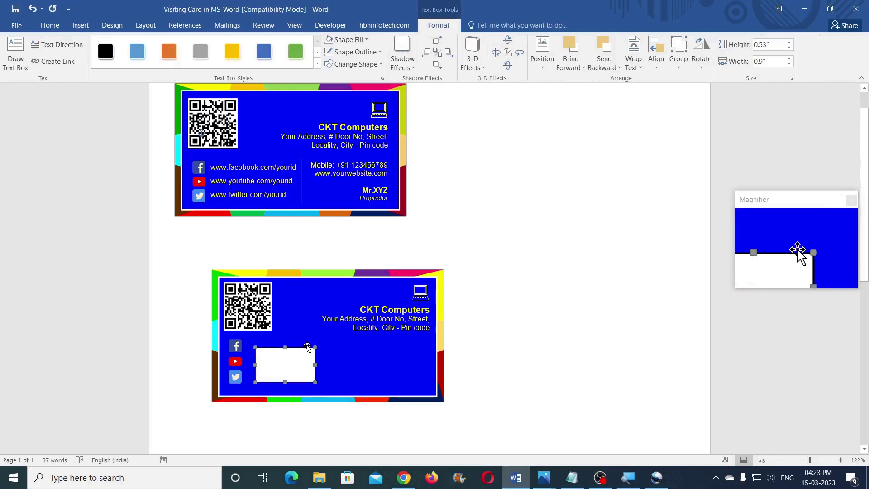
key("Delete")
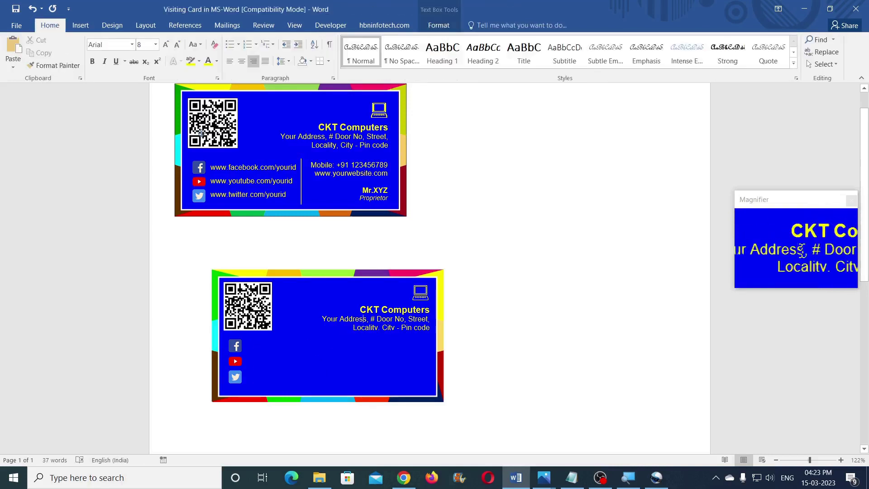
Step: Duplicate the header text box beside the social icons and clear its contents
left_click(427, 311)
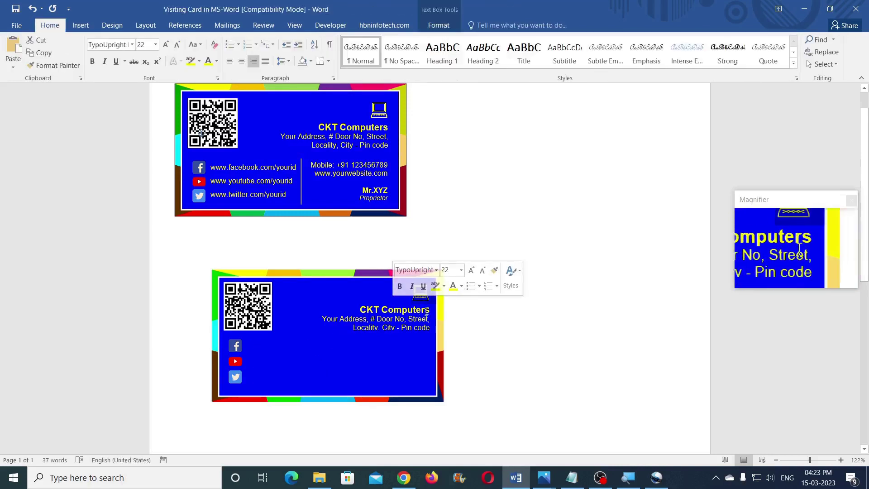
left_click(418, 333)
left_click_drag(417, 330, 382, 387)
key("ctrl+z")
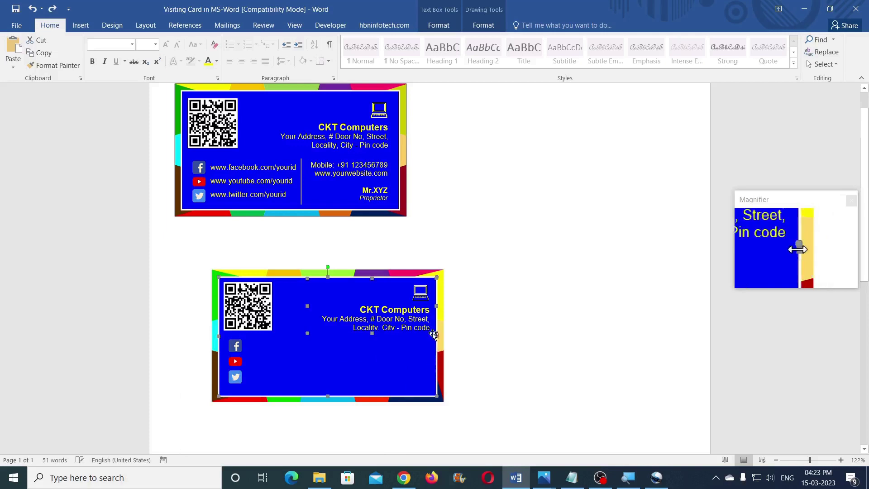
left_click(394, 335)
left_click_drag(393, 336, 334, 395)
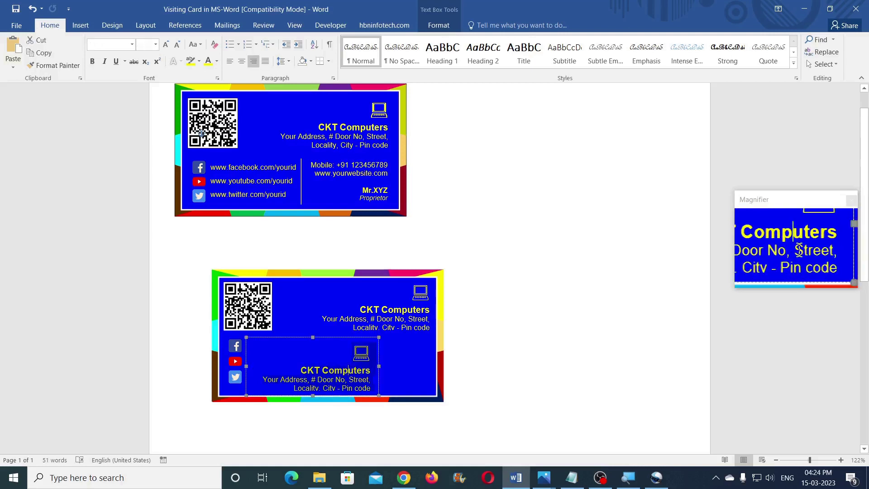
key("Escape")
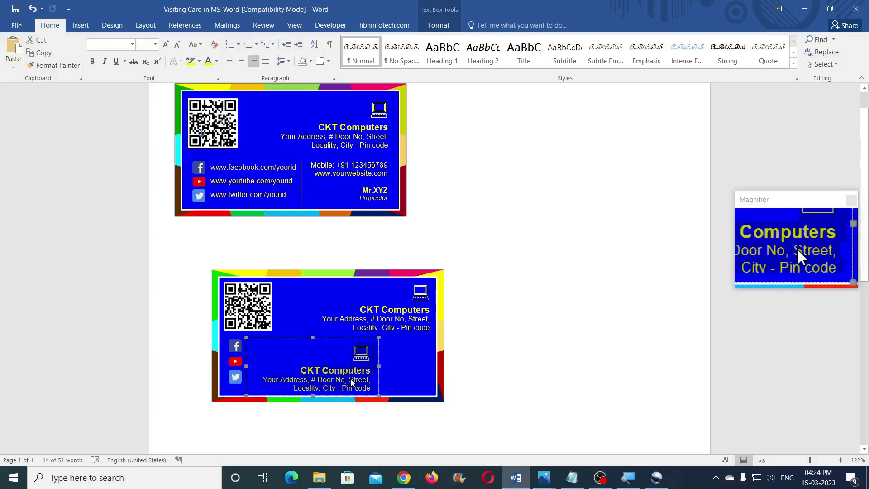
key("Delete")
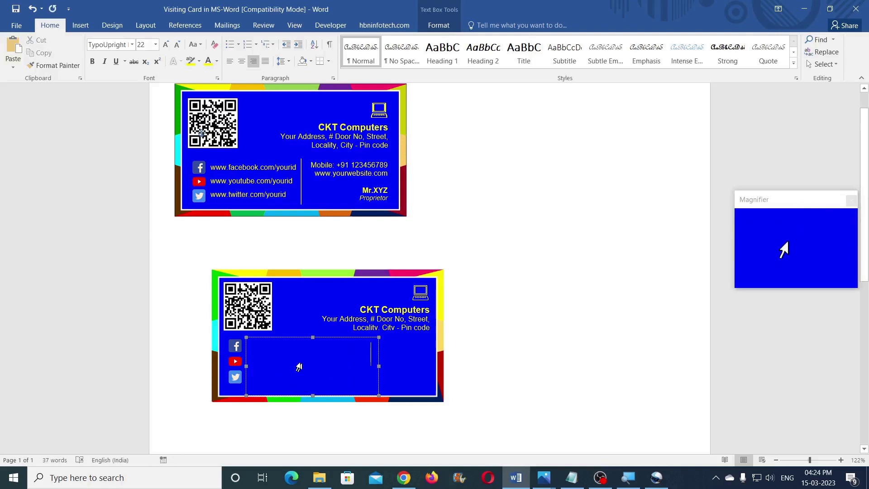
Step: Select the first card's three social link lines
left_click(291, 195)
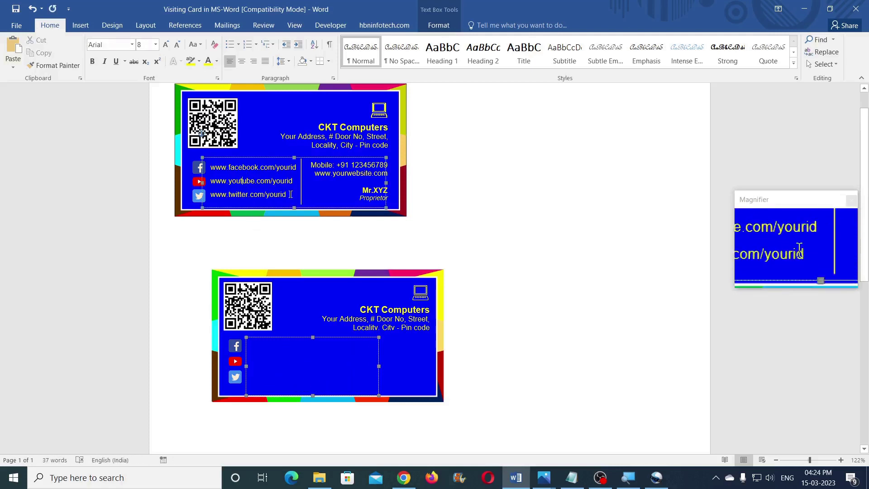
left_click_drag(286, 195, 214, 171)
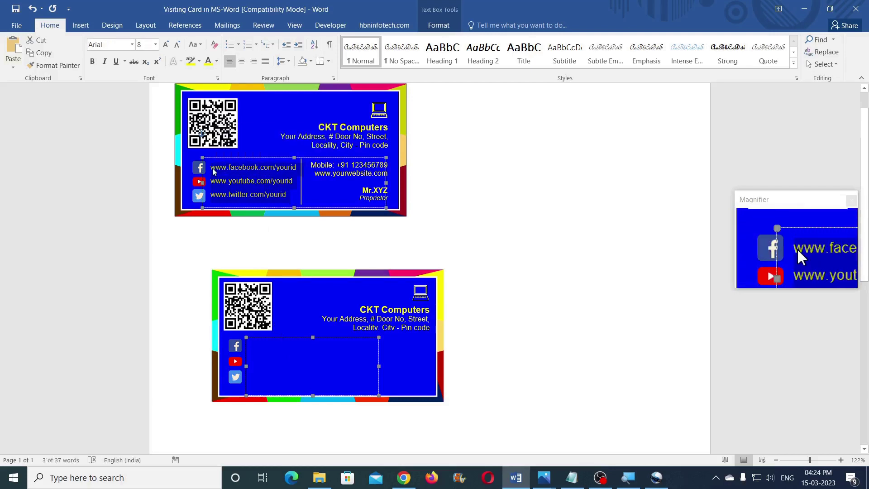
left_click(317, 357)
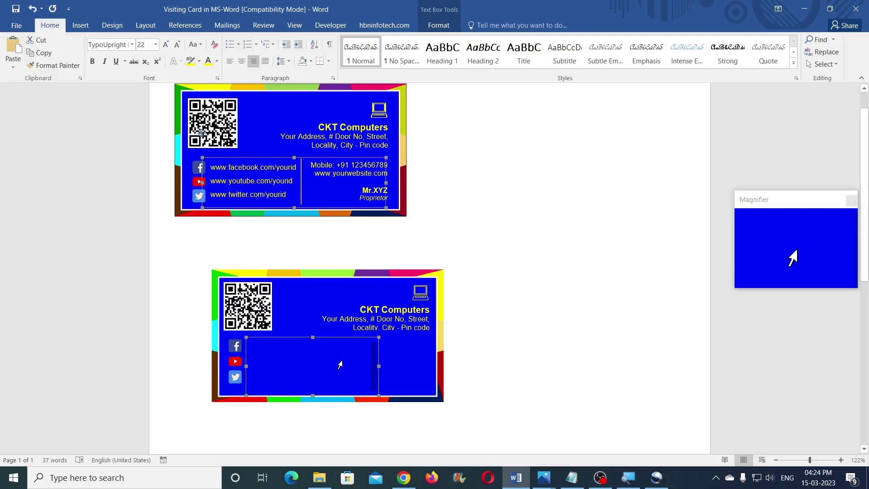
Step: Paste the three links into the empty box, left-aligned, without the trailing empty line
key("ctrl+v")
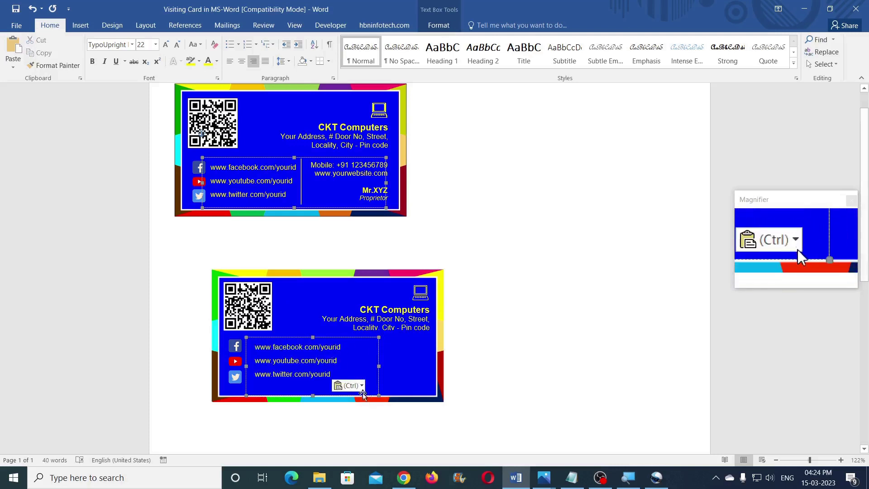
key("ctrl+e")
key("ctrl+l")
key("BackSpace")
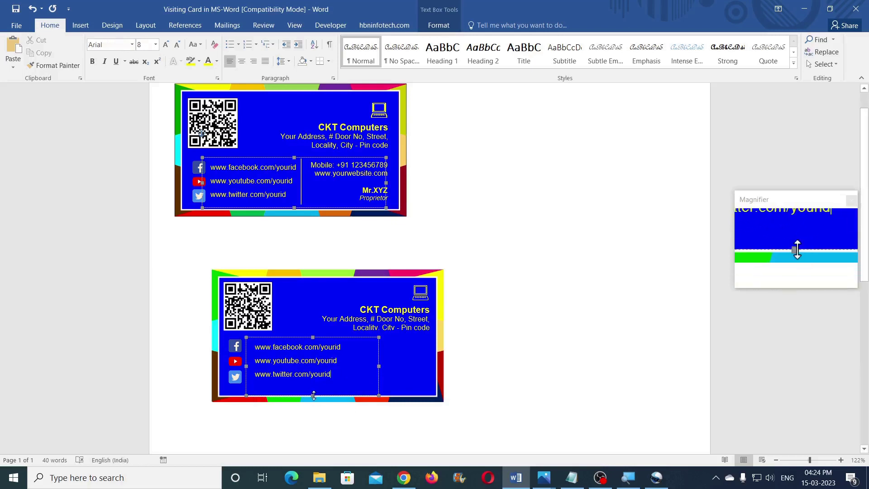
left_click(314, 395)
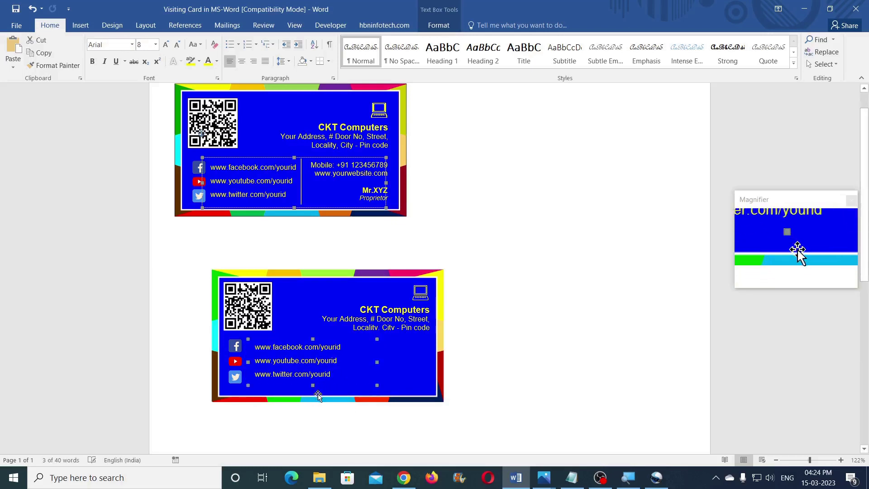
key("ctrl+z")
key("ctrl+z")
key("ctrl+z")
key("ctrl+z")
key("ctrl+z")
key("ctrl+z")
key("ctrl+y")
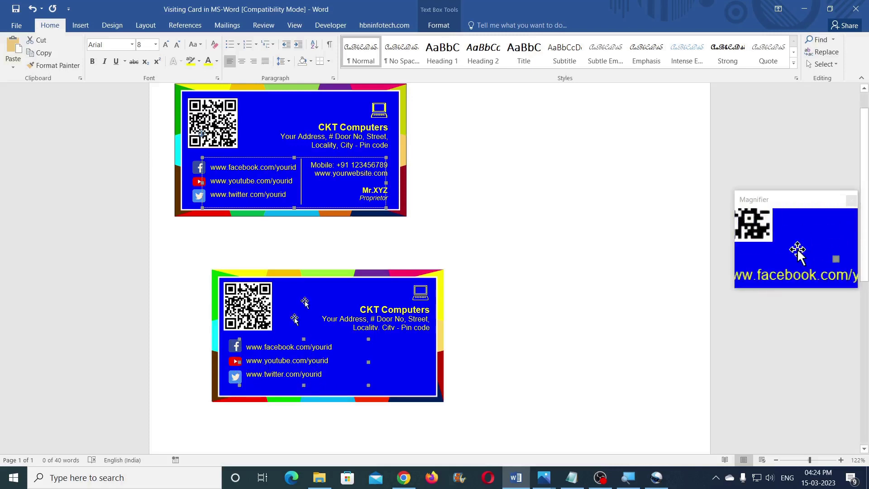
Step: Set the links to 1.7 line spacing and align the box with the icons
left_click(332, 79)
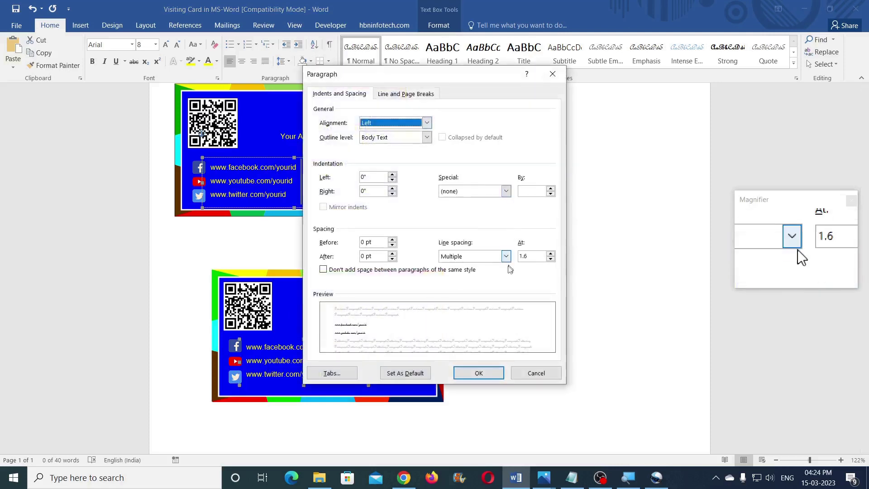
left_click(551, 254)
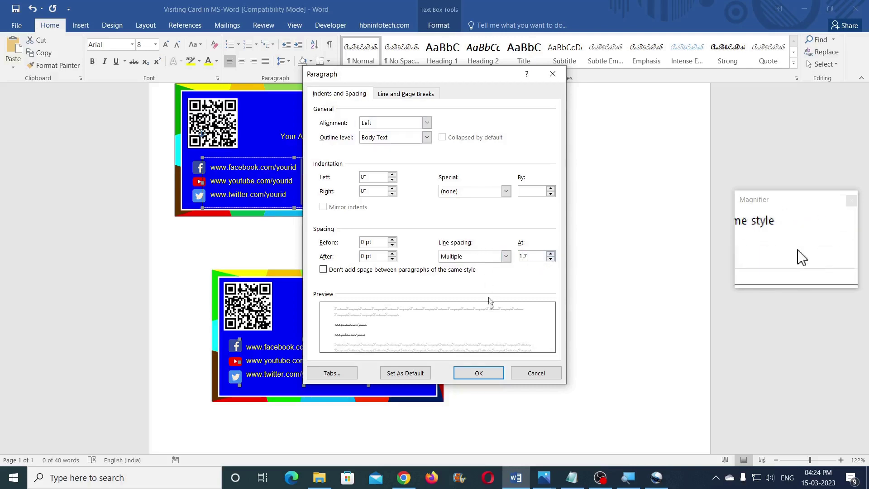
left_click(490, 373)
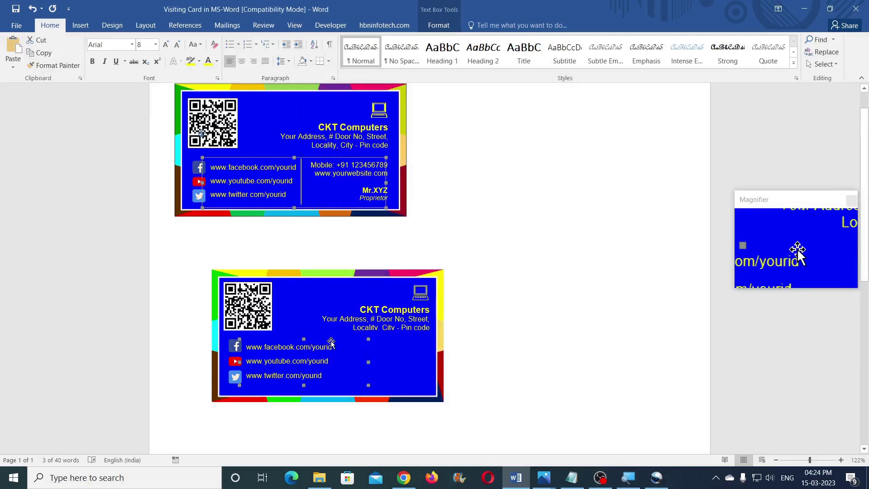
key("Up")
key("Down")
key("Left")
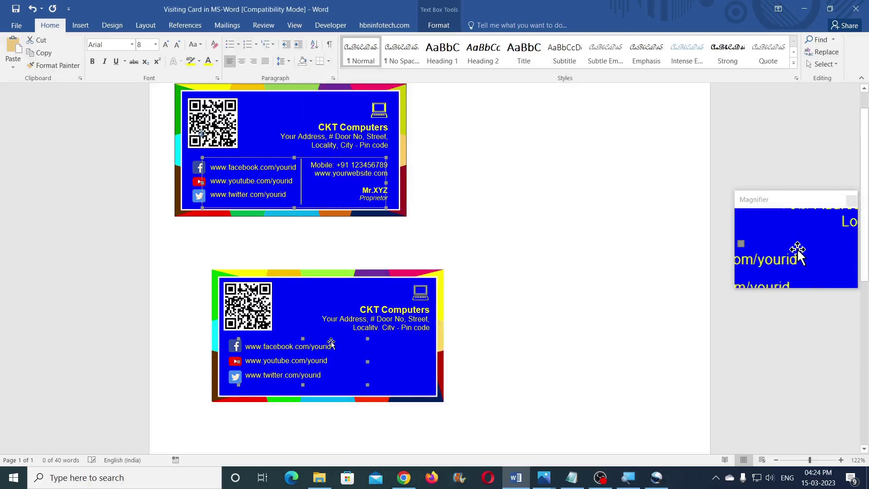
left_click(508, 373)
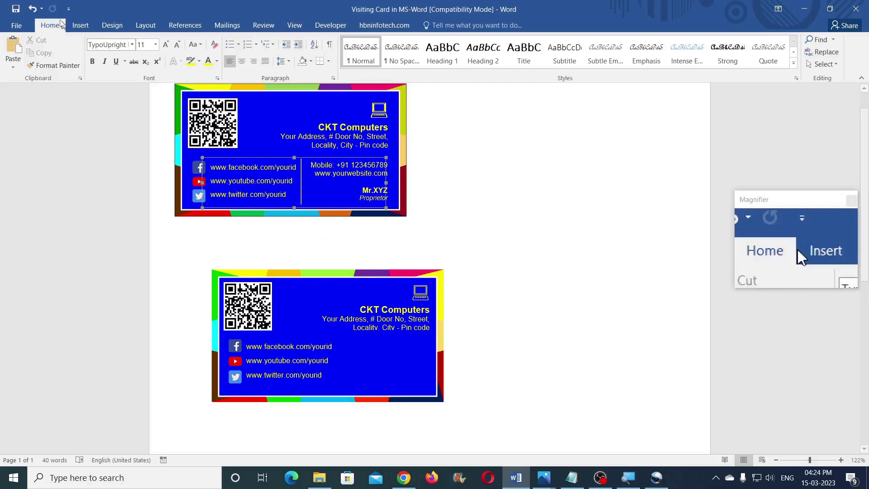
Step: Draw a vertical divider line right of the second card's social links and colour it yellow
left_click(79, 25)
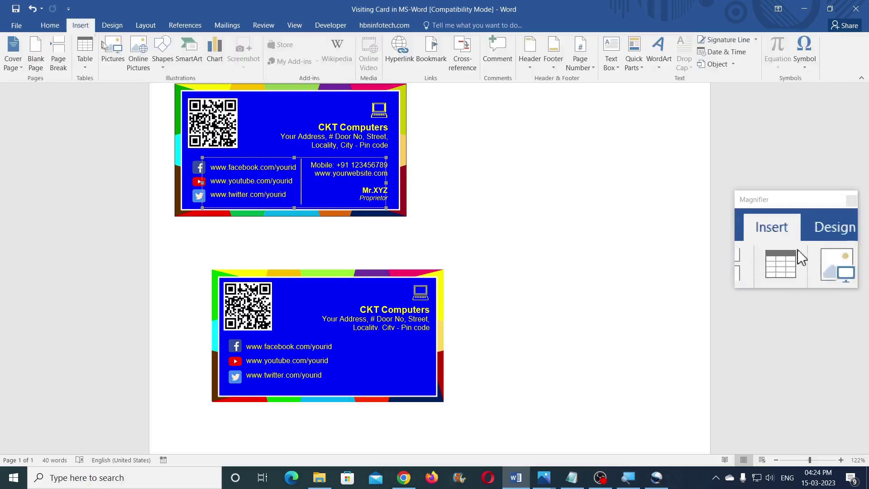
left_click(164, 70)
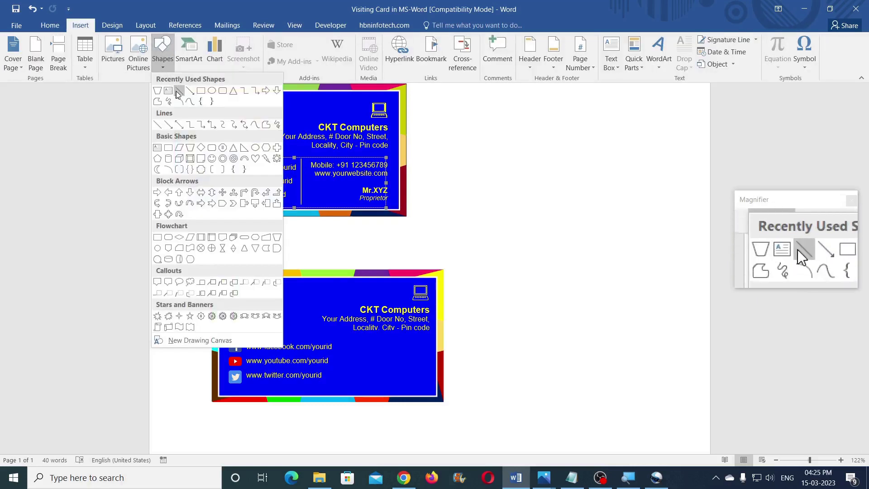
left_click(179, 90)
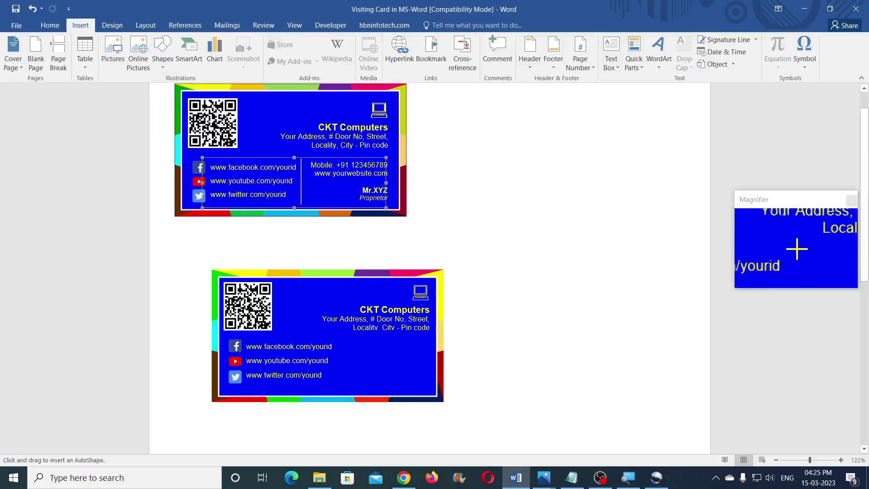
left_click_drag(340, 338, 340, 388)
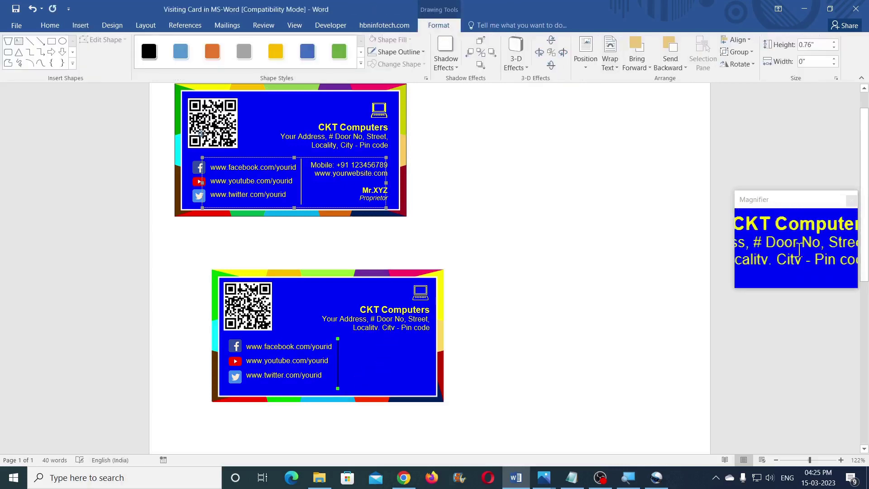
left_click(409, 56)
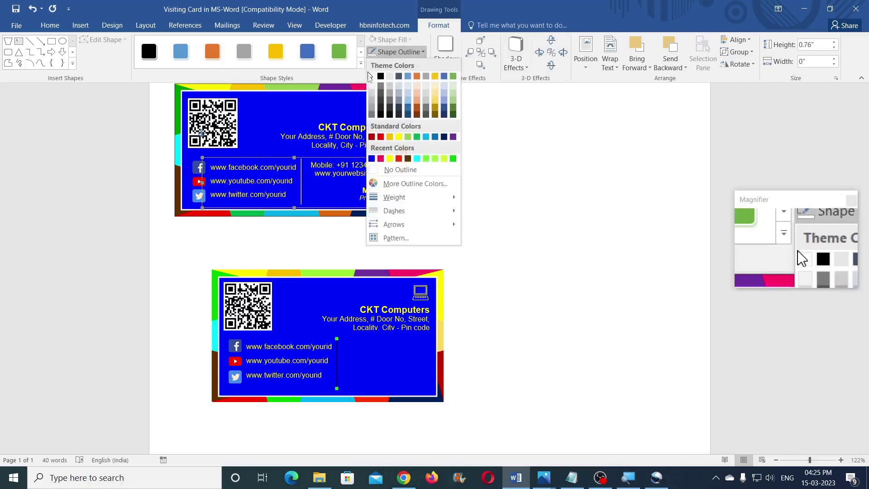
left_click(390, 159)
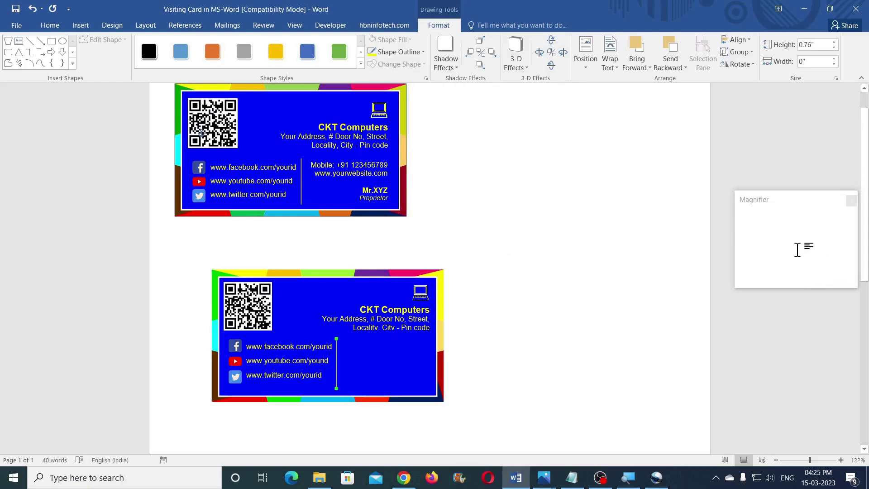
key("Escape")
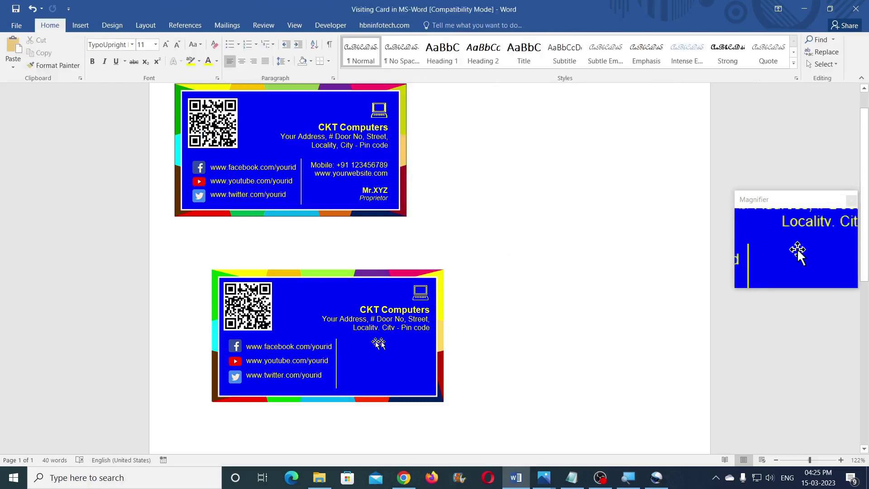
Step: Duplicate the address box lower down, empty it, and resize it between divider and card edge
left_click(404, 320)
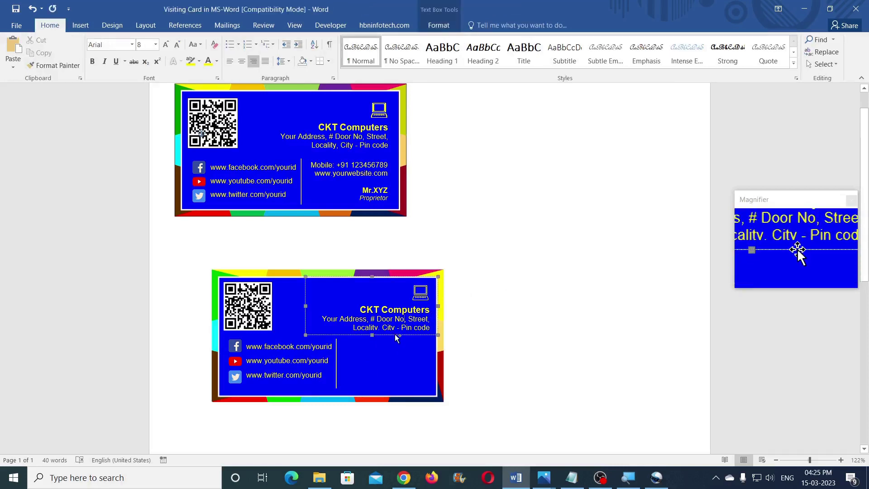
left_click_drag(395, 337, 413, 375)
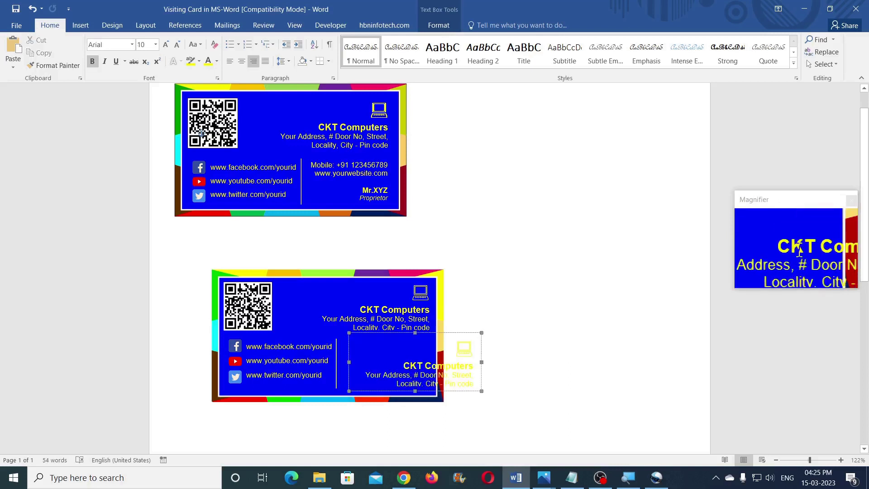
key("ctrl+a")
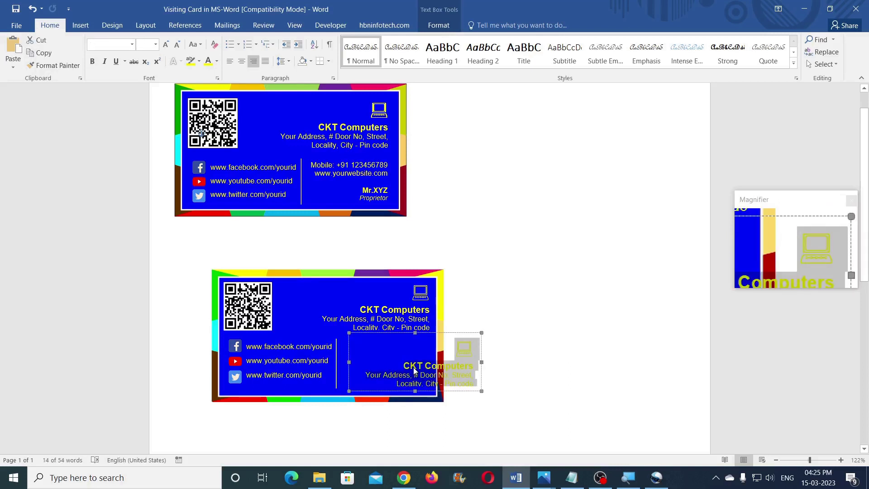
key("Delete")
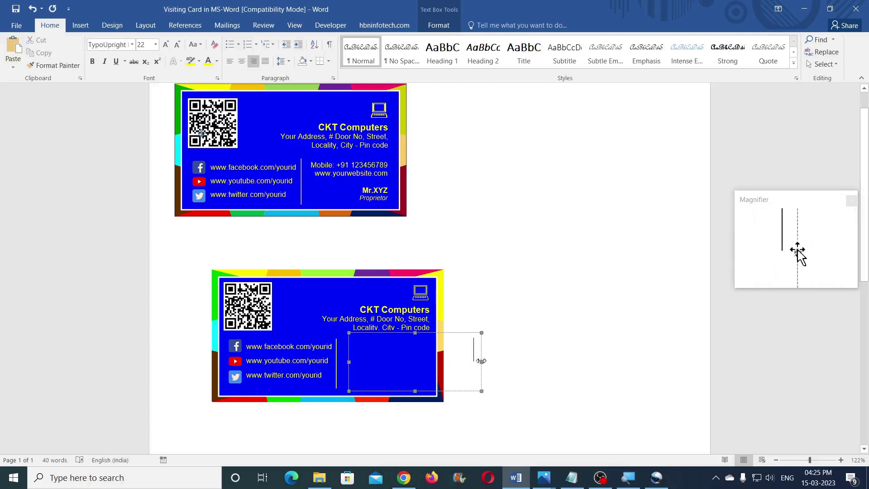
left_click_drag(481, 361, 430, 361)
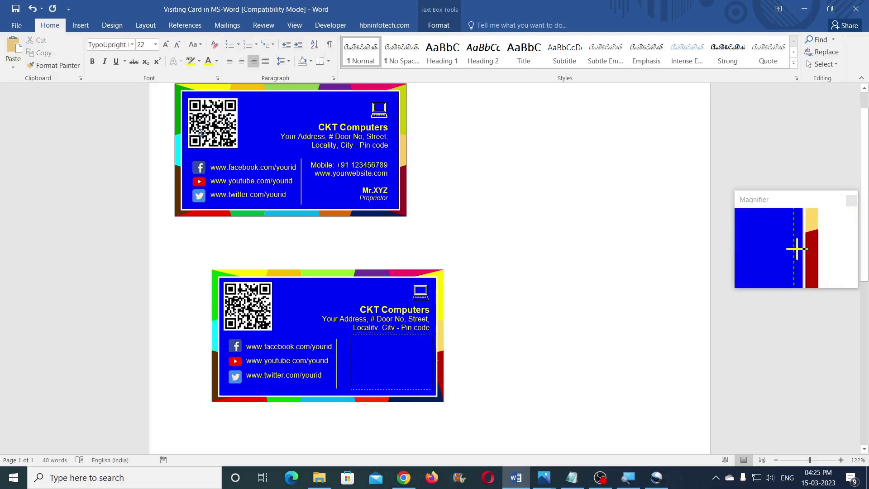
left_click_drag(350, 362, 342, 362)
Step: Paste the upper card's mobile, website, owner name and Proprietor lines into it, removing the extra line
left_click(341, 173)
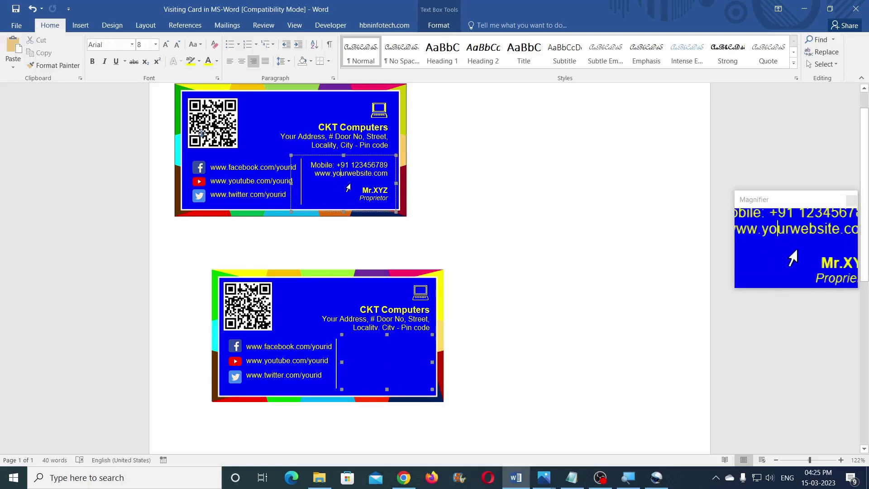
key("ctrl+a")
key("ctrl+c")
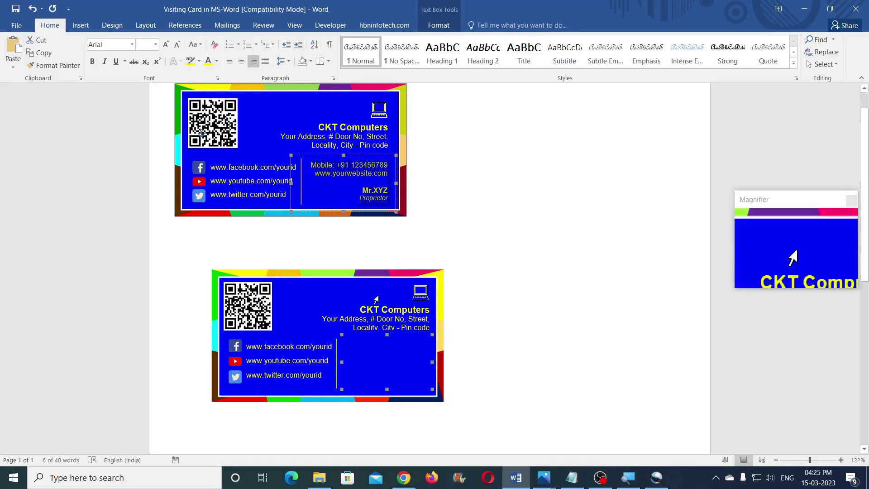
left_click(402, 369)
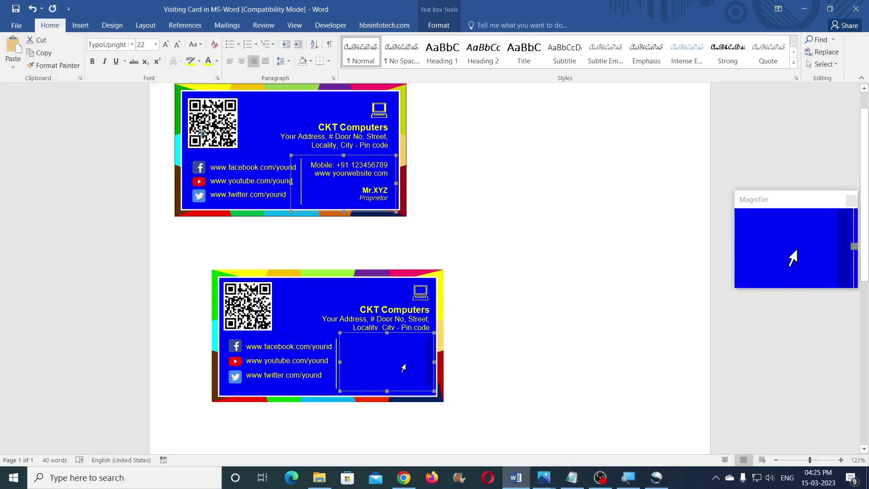
key("ctrl+v")
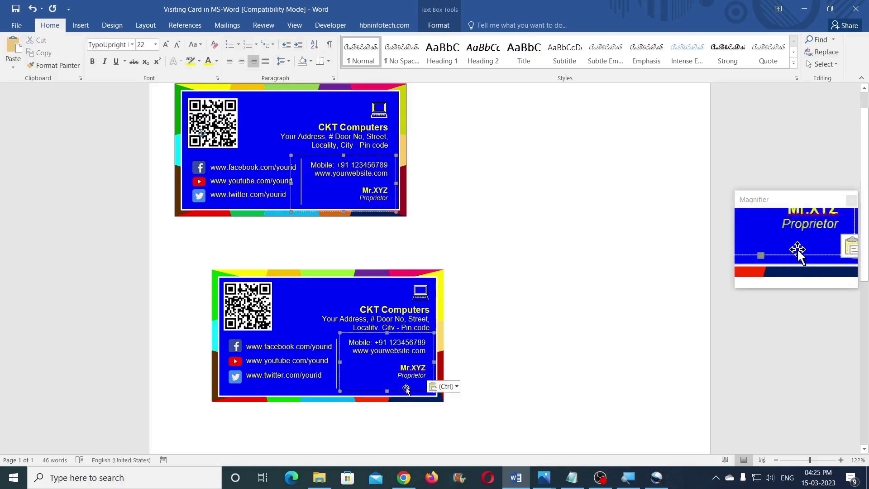
left_click(412, 387)
key("BackSpace")
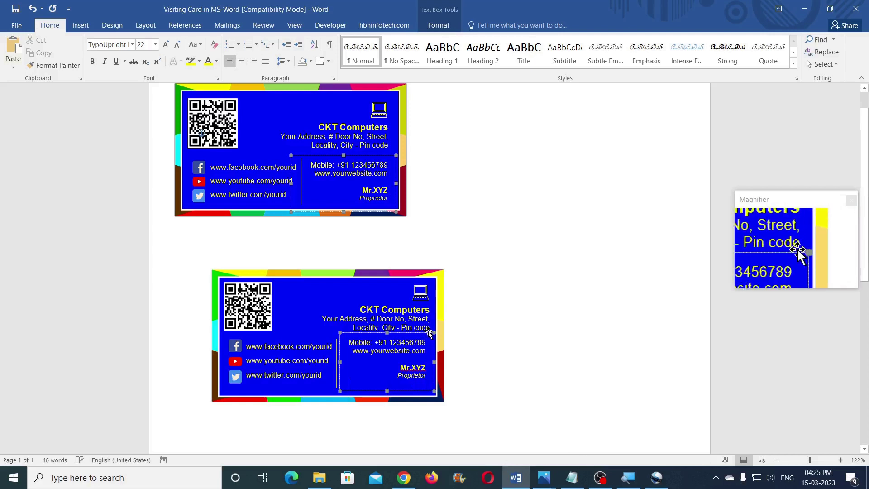
Step: Nudge the contact details box into position right of the divider
left_click(427, 335)
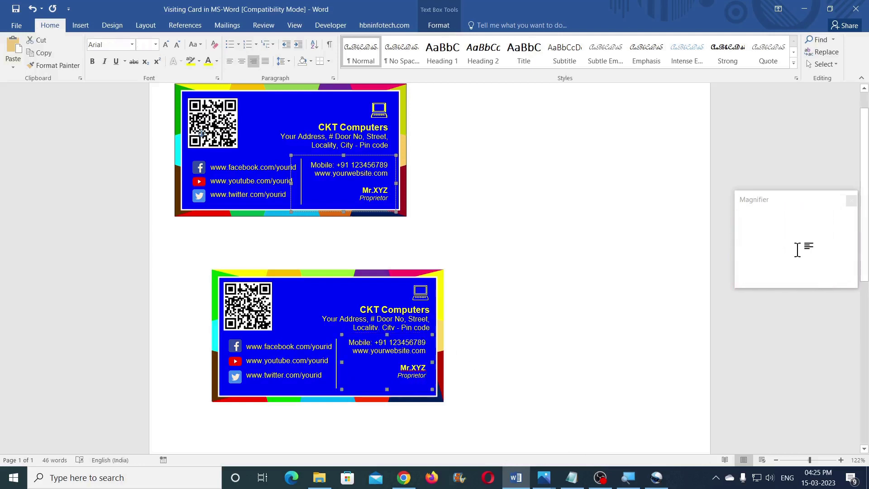
key("Down")
key("Down")
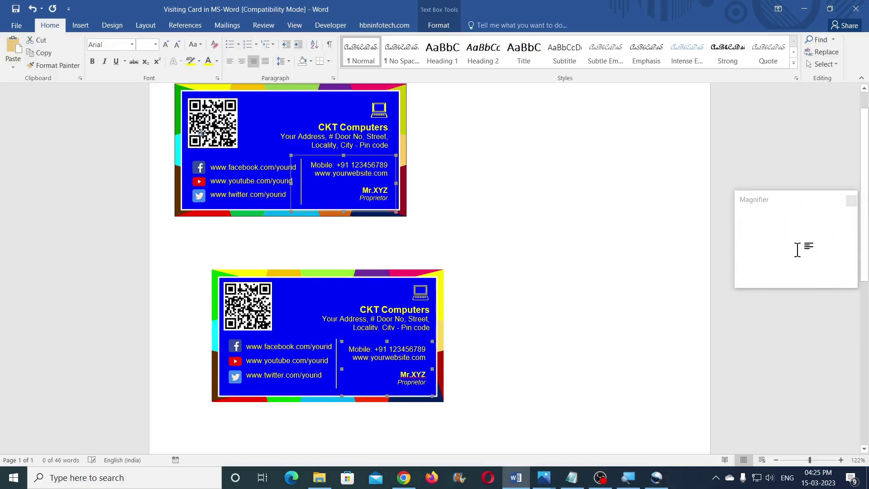
key("Right")
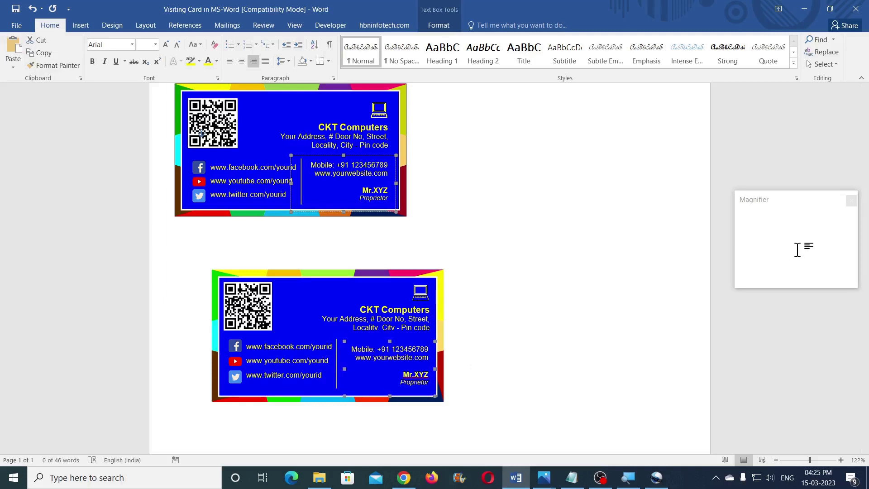
key("Up")
key("Up")
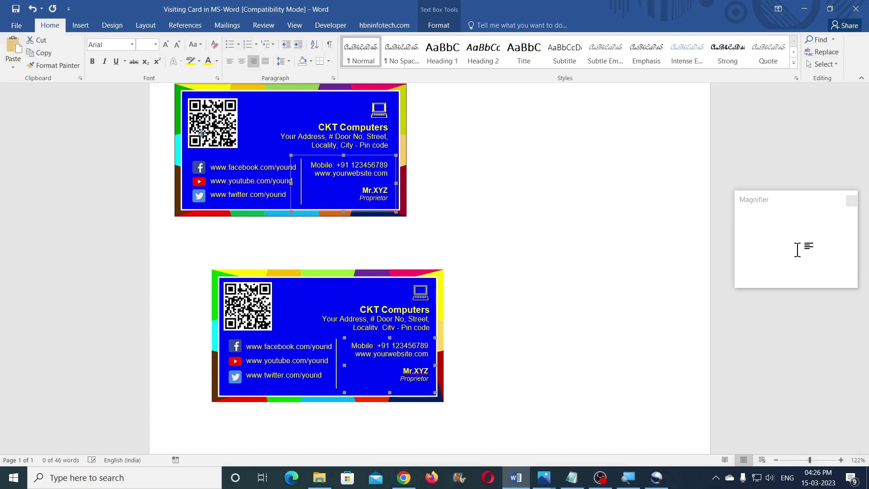
key("ctrl+Up")
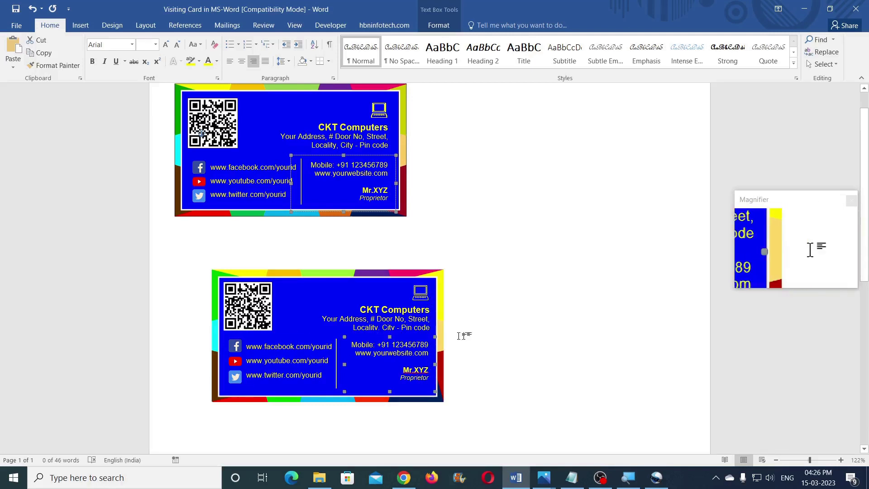
left_click_drag(435, 368, 445, 366)
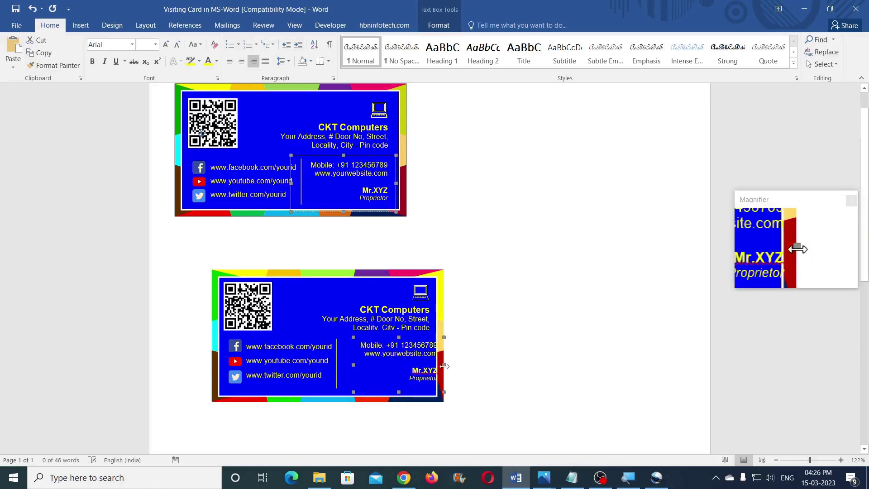
key("Left")
key("Left")
key("Left")
key("Left")
key("Left")
key("Left")
key("Left")
key("Left")
key("Left")
key("Left")
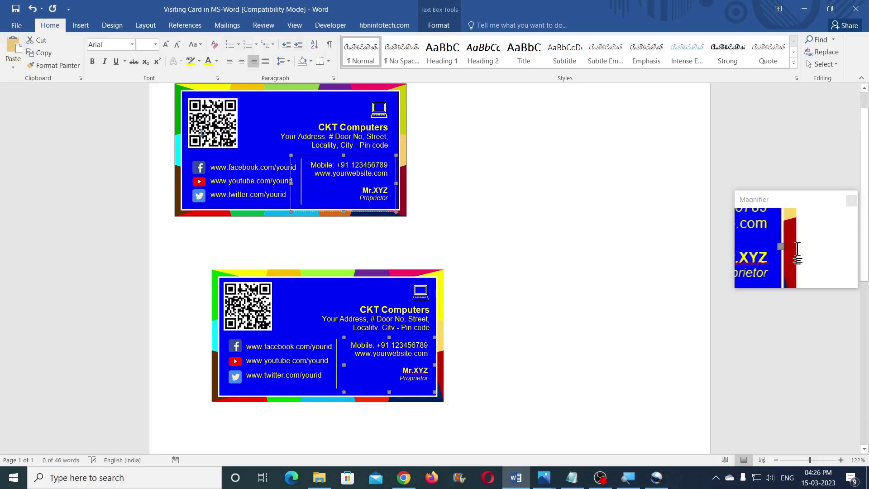
key("Right")
key("Right")
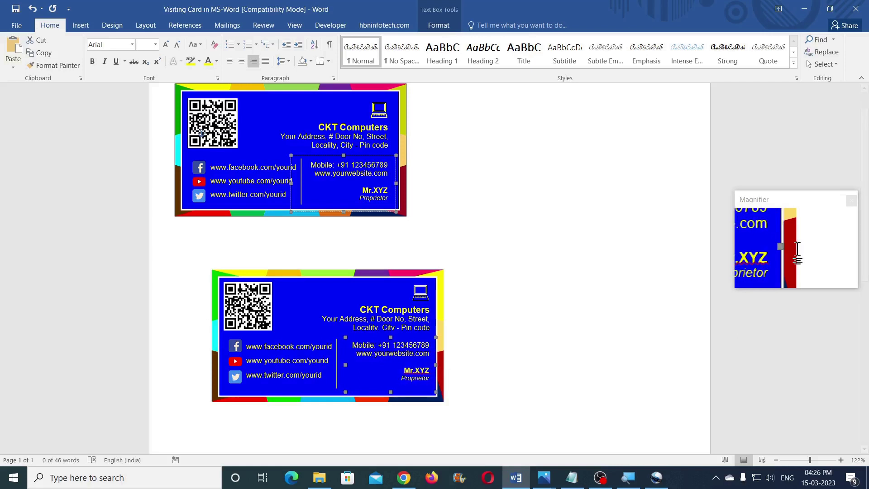
left_click(798, 250)
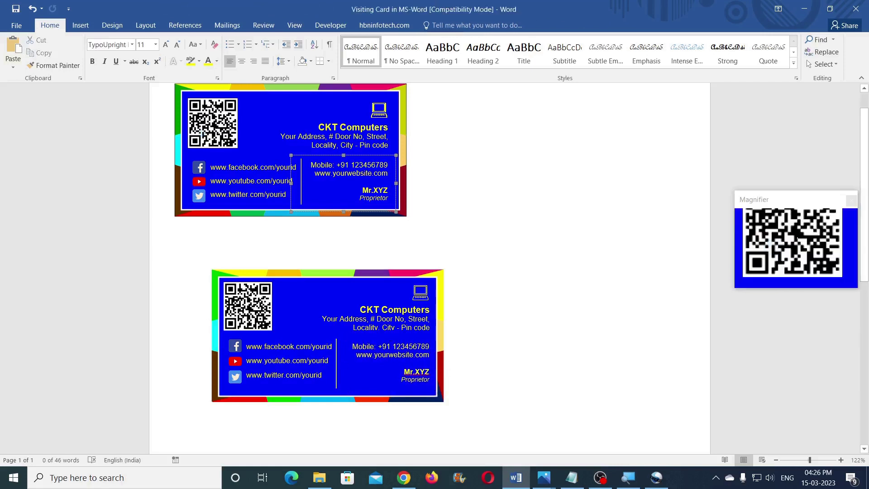